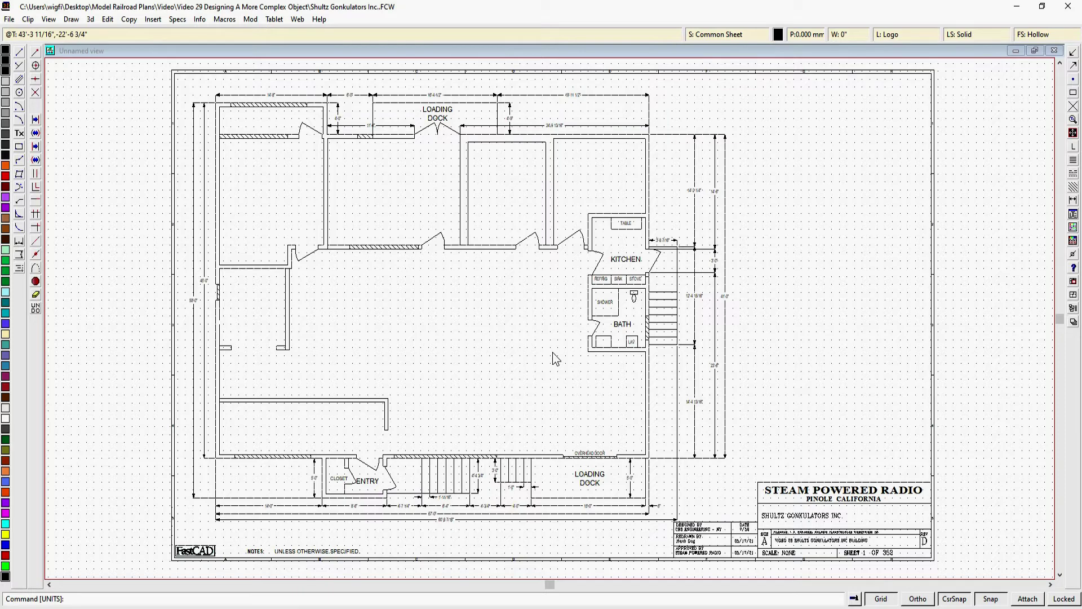
Step: Set the floor plan's distance display format to decimal inches so its dimensions read in inches
{"action": "scroll", "coordinate": [699, 297], "scroll_direction": "up", "scroll_amount": 2}
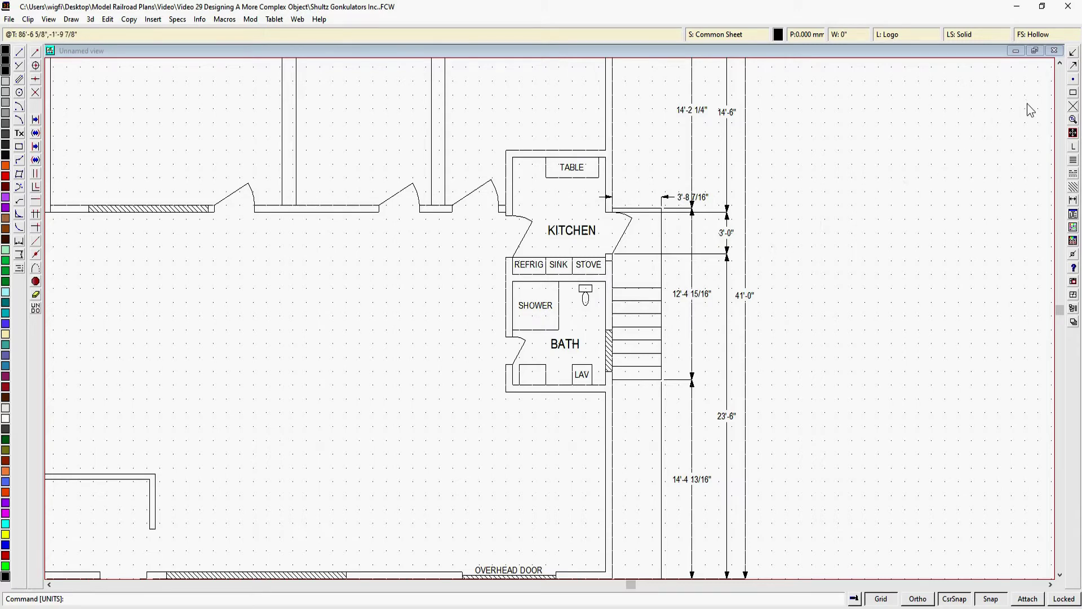
{"action": "left_click", "coordinate": [1074, 107]}
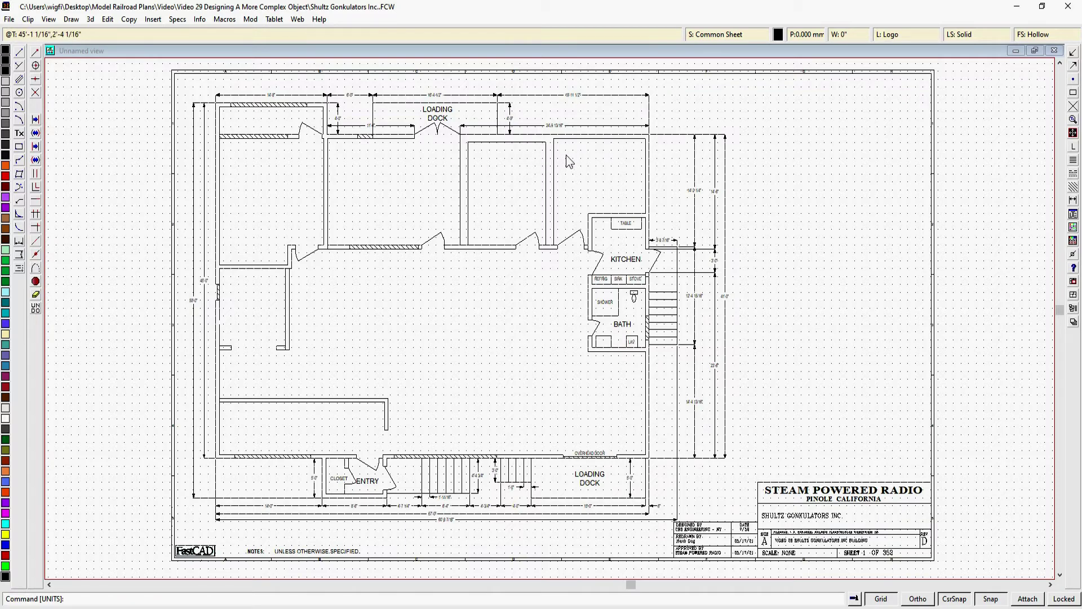
{"action": "left_click", "coordinate": [177, 19]}
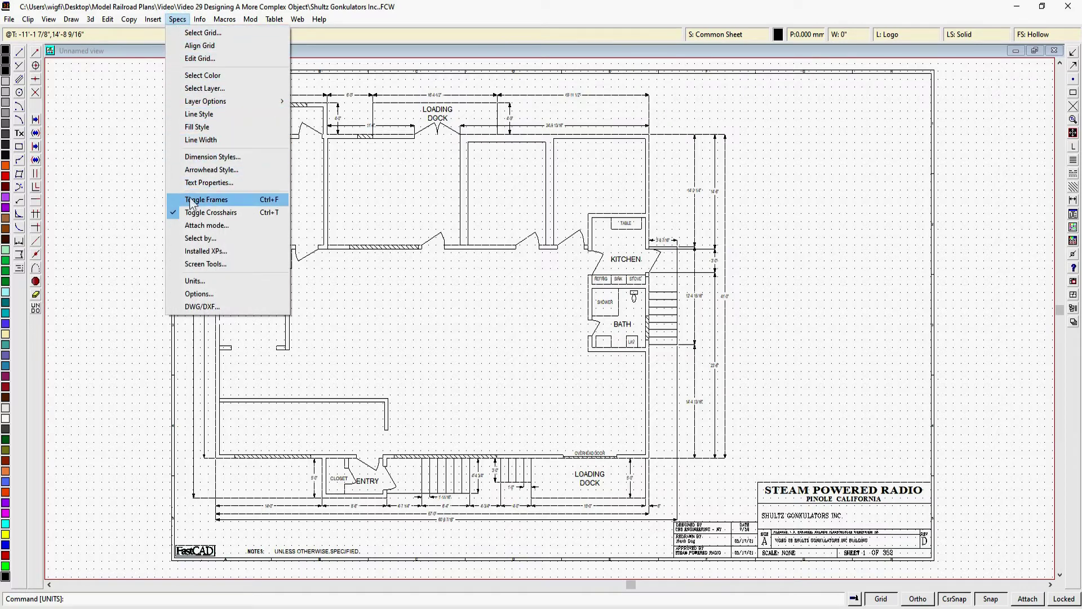
{"action": "left_click", "coordinate": [199, 282]}
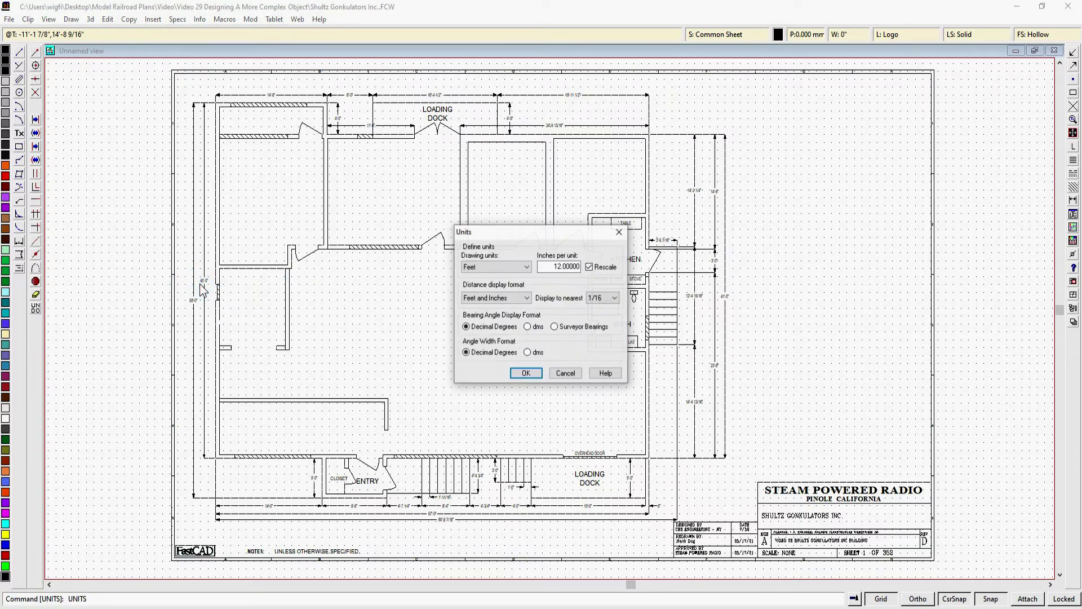
{"action": "left_click", "coordinate": [527, 298]}
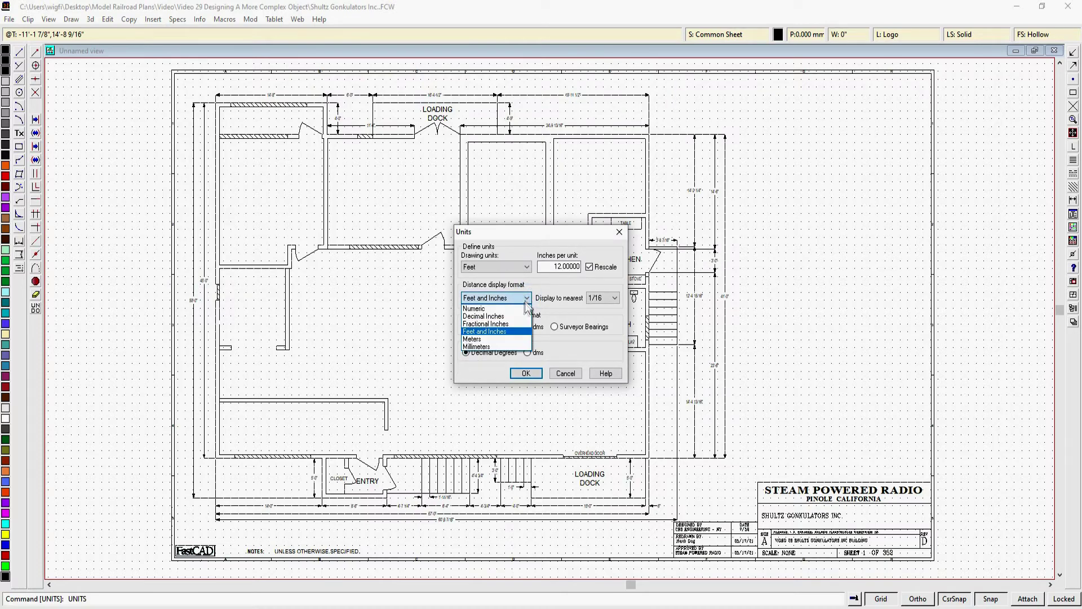
{"action": "left_click", "coordinate": [482, 317]}
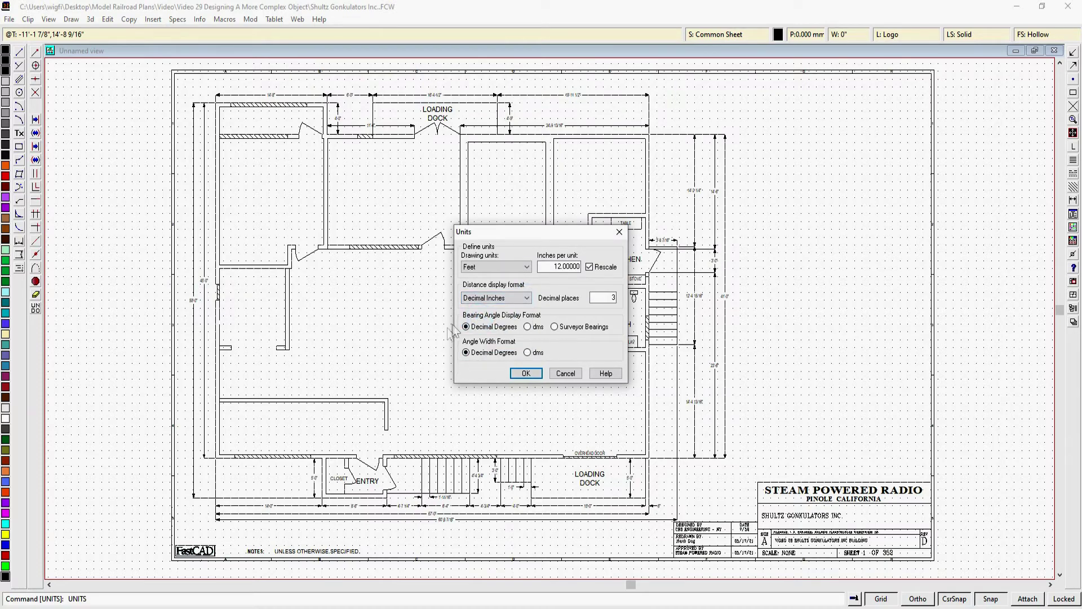
{"action": "left_click", "coordinate": [518, 375]}
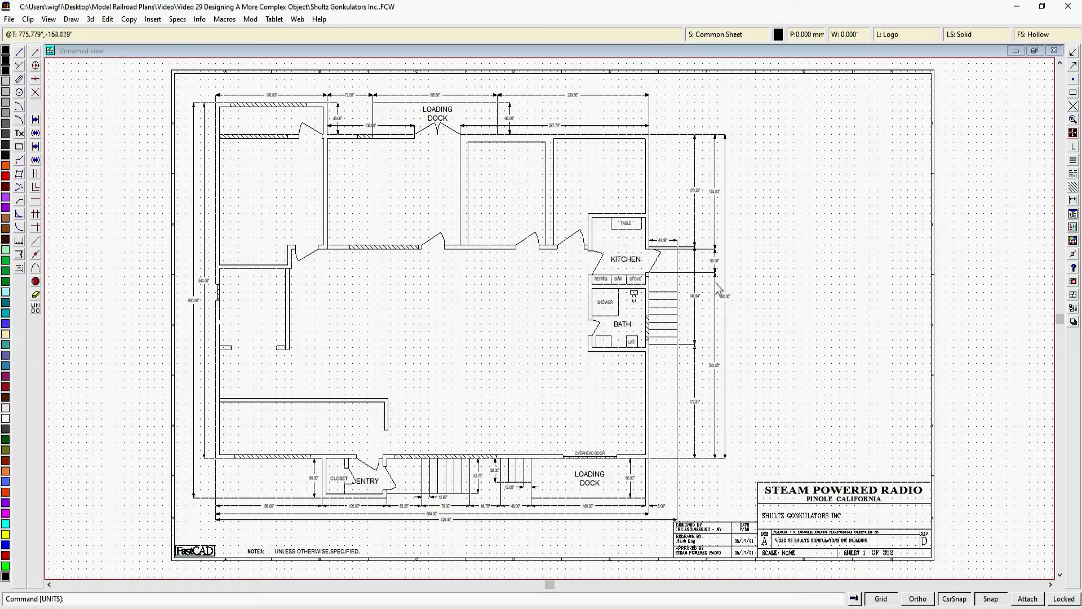
{"action": "scroll", "coordinate": [712, 299], "scroll_direction": "up", "scroll_amount": 4}
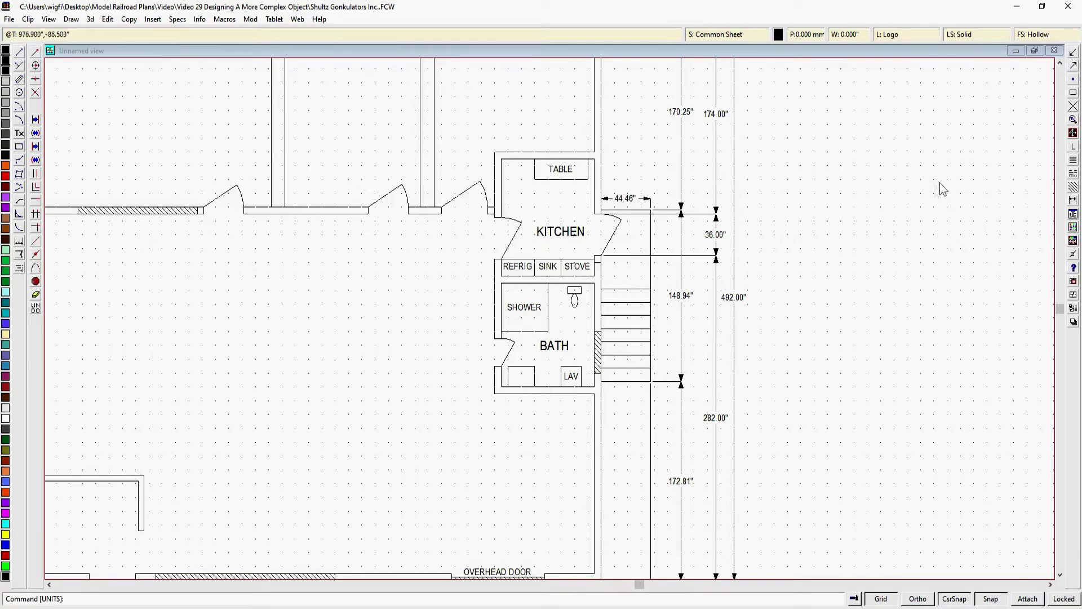
{"action": "left_click", "coordinate": [1073, 118]}
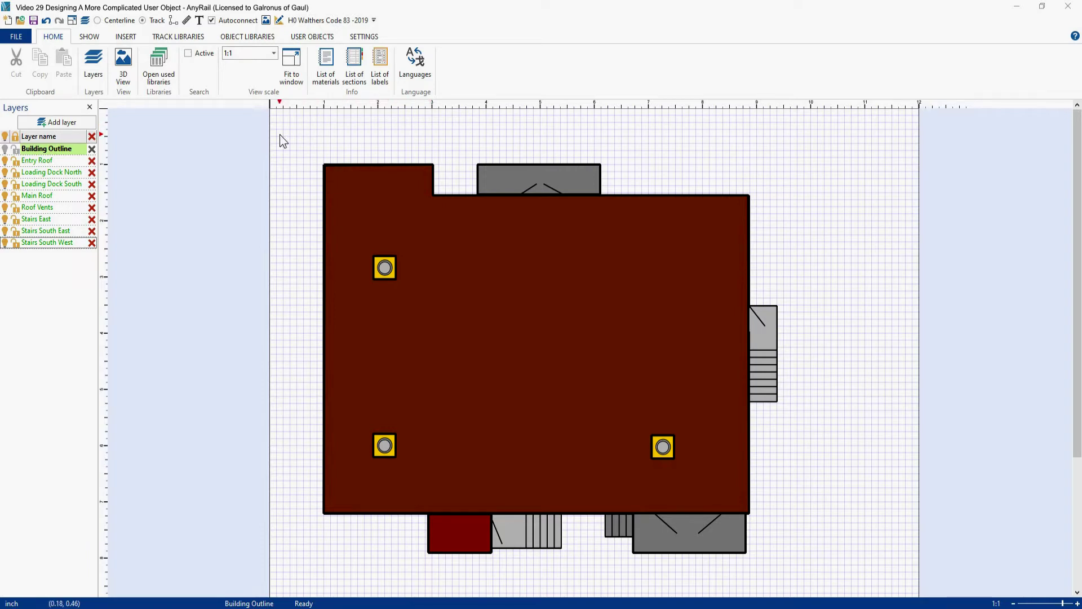
Step: Switch to AnyRail and examine the ruler width setting in the general options
{"action": "left_click", "coordinate": [323, 164]}
{"action": "left_click", "coordinate": [20, 36]}
{"action": "left_click", "coordinate": [19, 276]}
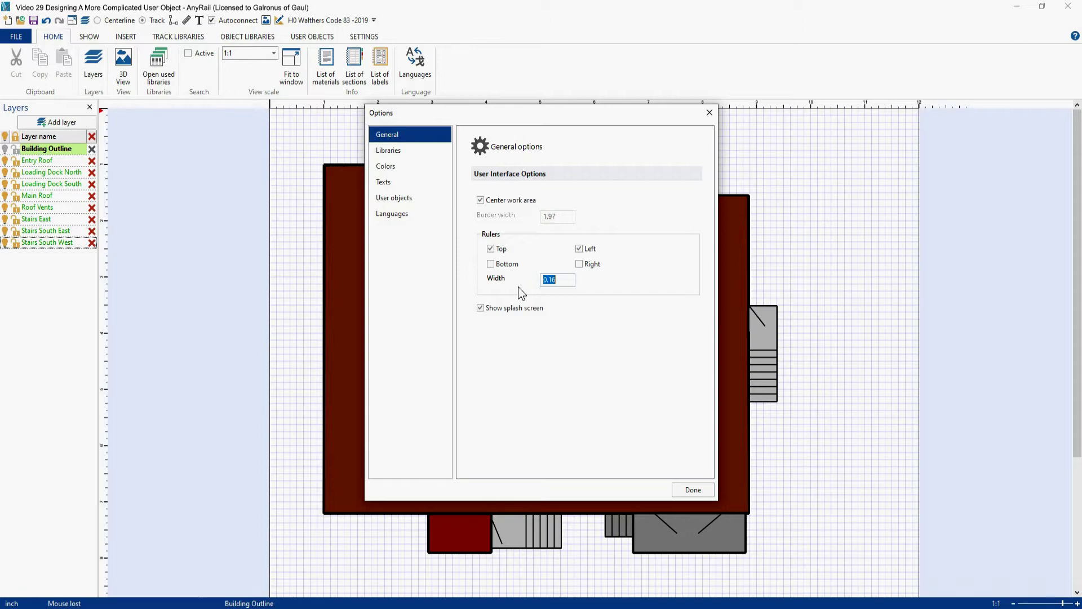
{"action": "left_click", "coordinate": [691, 491]}
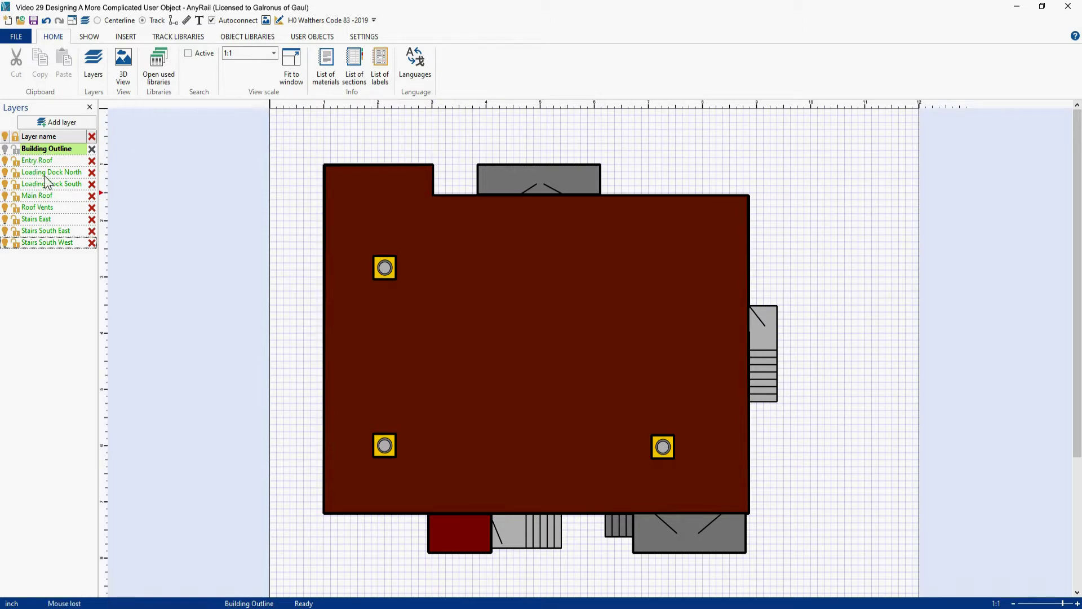
Step: Hide and show again the Loading Dock North, Loading Dock South, Main Roof and Stairs East layers to see what each contains
{"action": "left_click", "coordinate": [5, 172]}
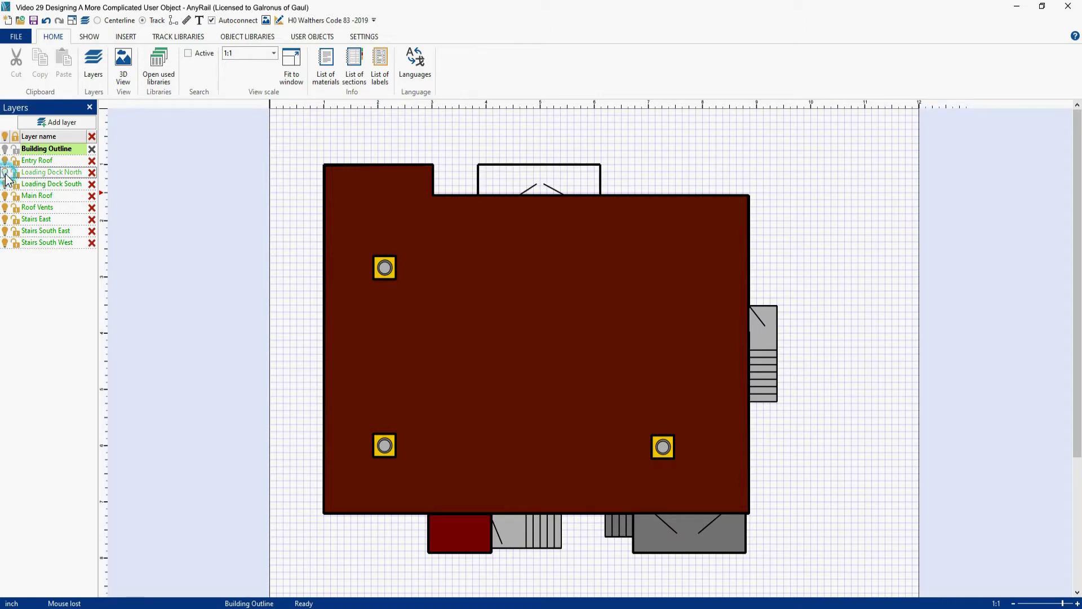
{"action": "left_click", "coordinate": [5, 173]}
{"action": "left_click", "coordinate": [5, 173]}
{"action": "left_click", "coordinate": [5, 172]}
{"action": "left_click", "coordinate": [5, 184]}
{"action": "left_click", "coordinate": [5, 185]}
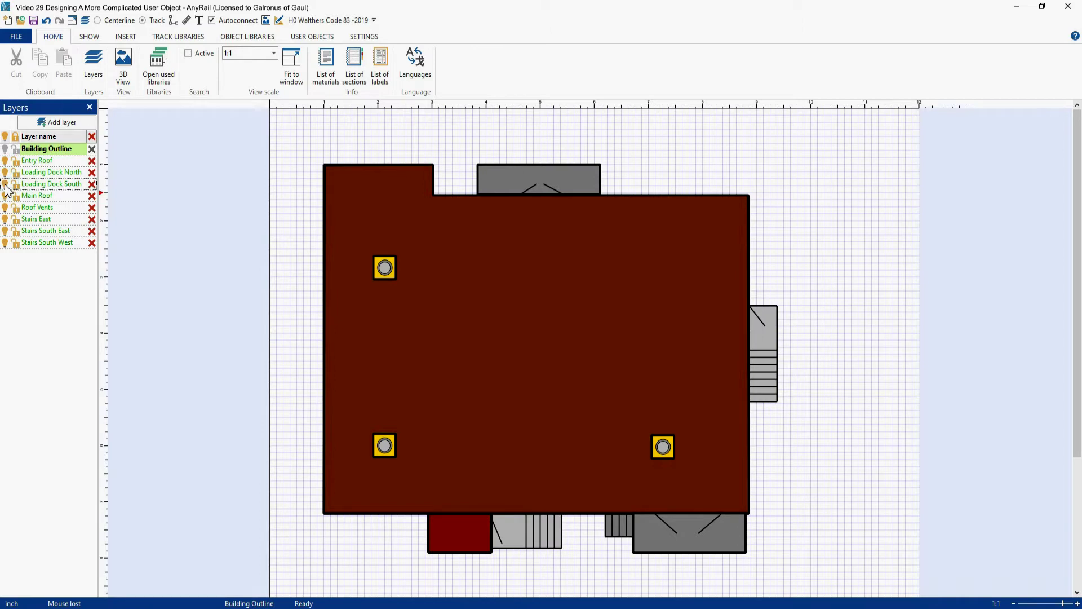
{"action": "left_click", "coordinate": [5, 197]}
{"action": "left_click", "coordinate": [5, 196]}
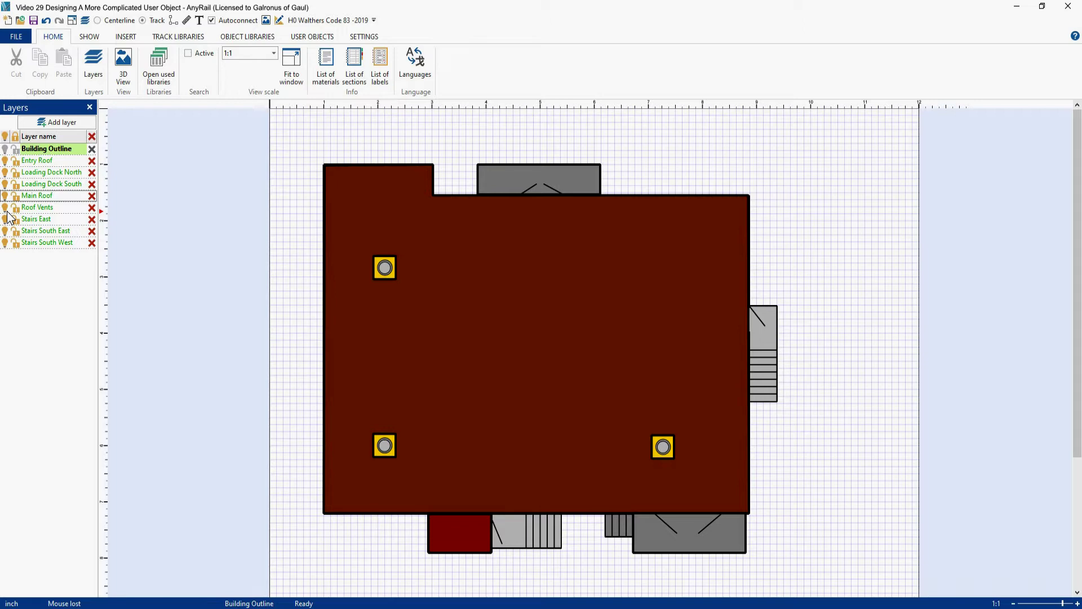
{"action": "left_click", "coordinate": [6, 220]}
{"action": "left_click", "coordinate": [6, 220]}
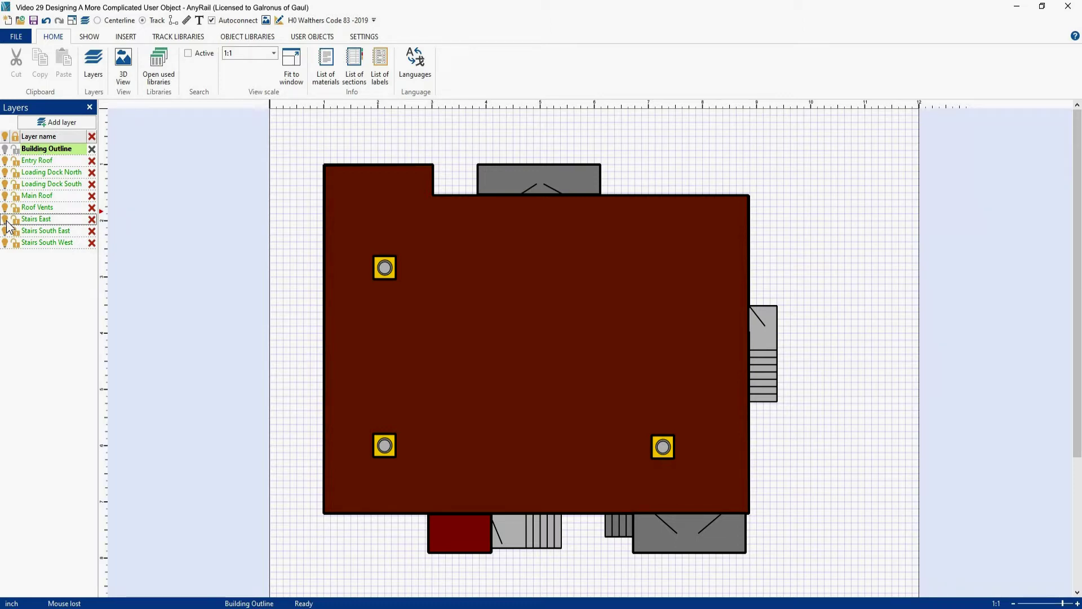
Step: Set the measurement system to English decimal units (inches) with 2 decimals
{"action": "left_click", "coordinate": [365, 37]}
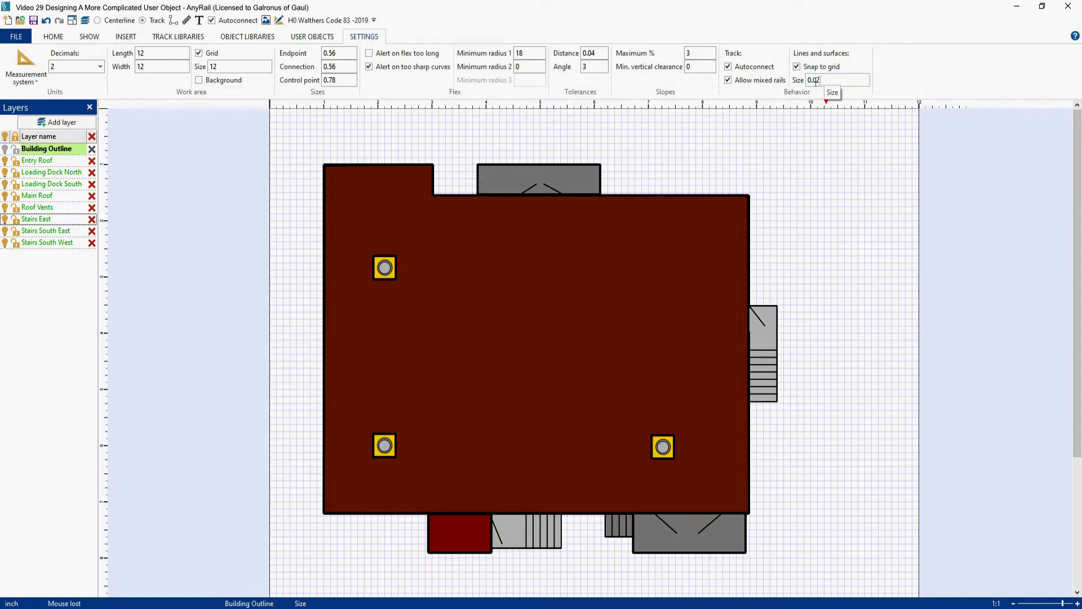
{"action": "left_click", "coordinate": [35, 79]}
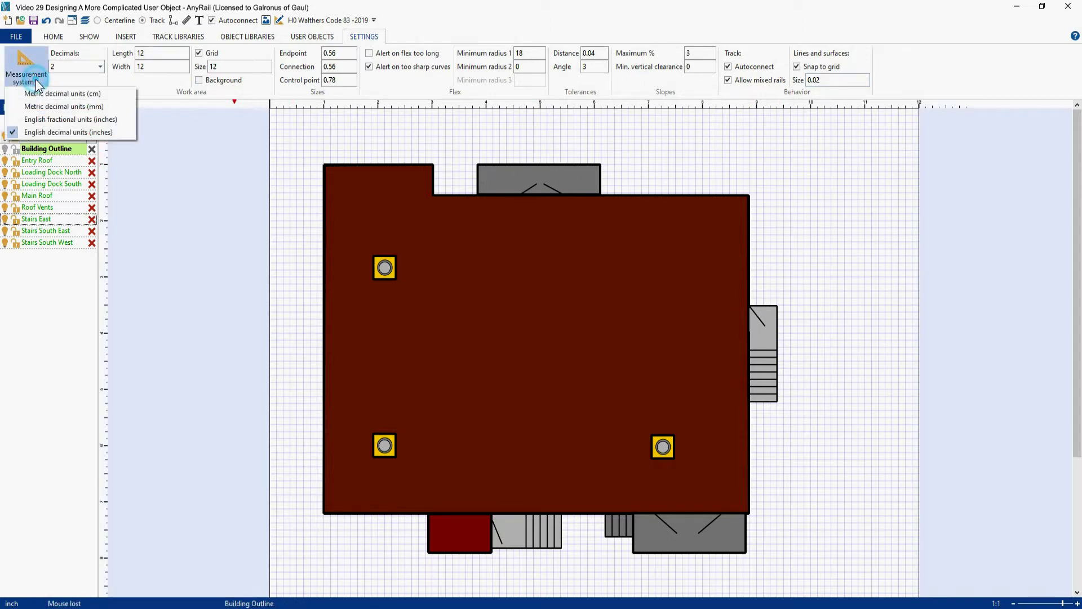
{"action": "left_click", "coordinate": [30, 133]}
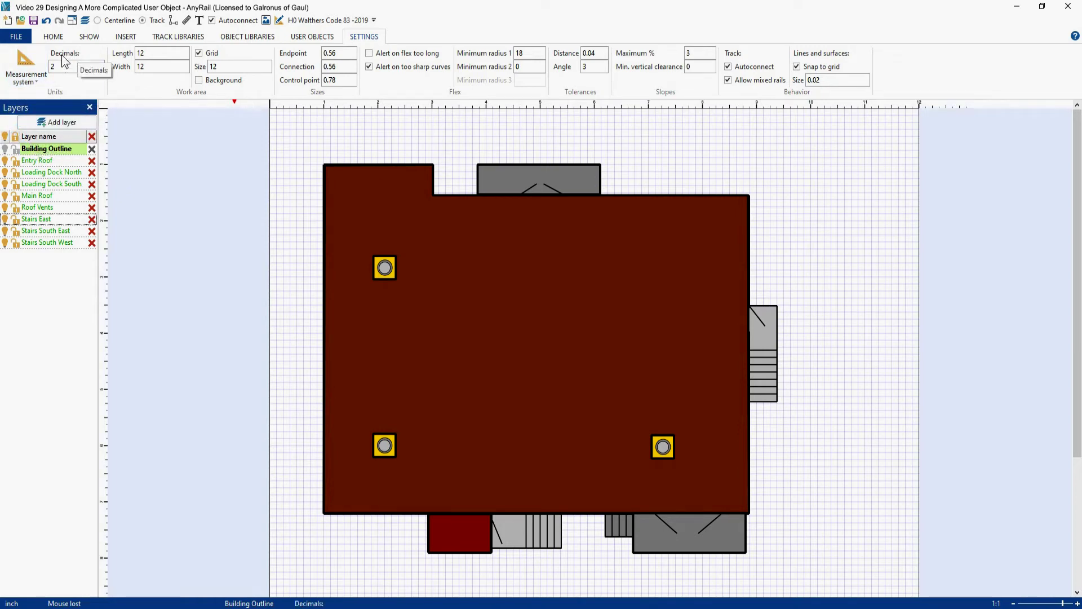
{"action": "left_click", "coordinate": [100, 69]}
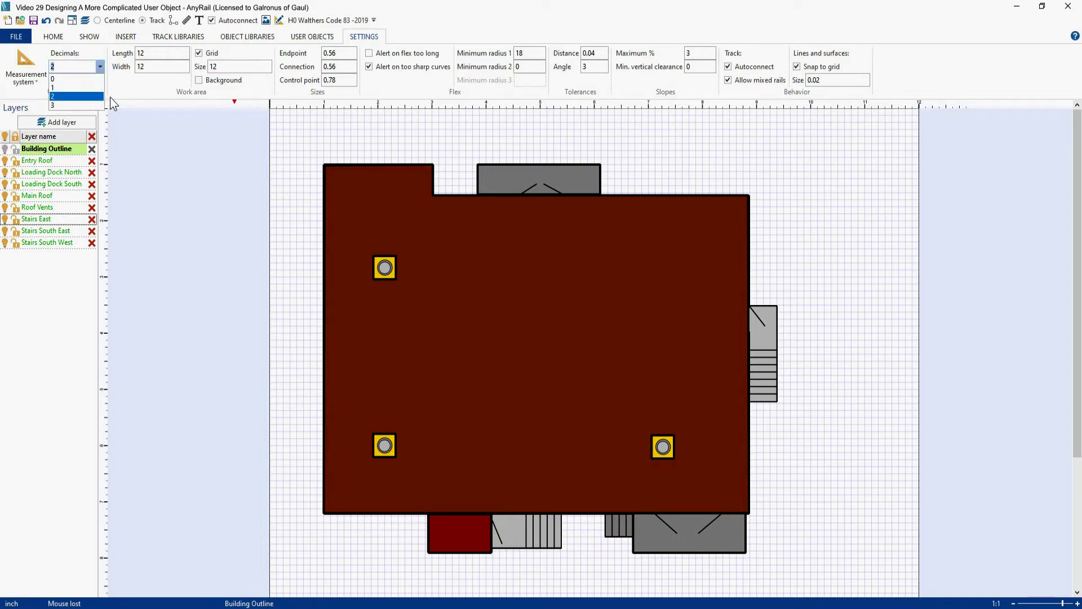
{"action": "left_click", "coordinate": [64, 66]}
{"action": "left_click", "coordinate": [55, 93]}
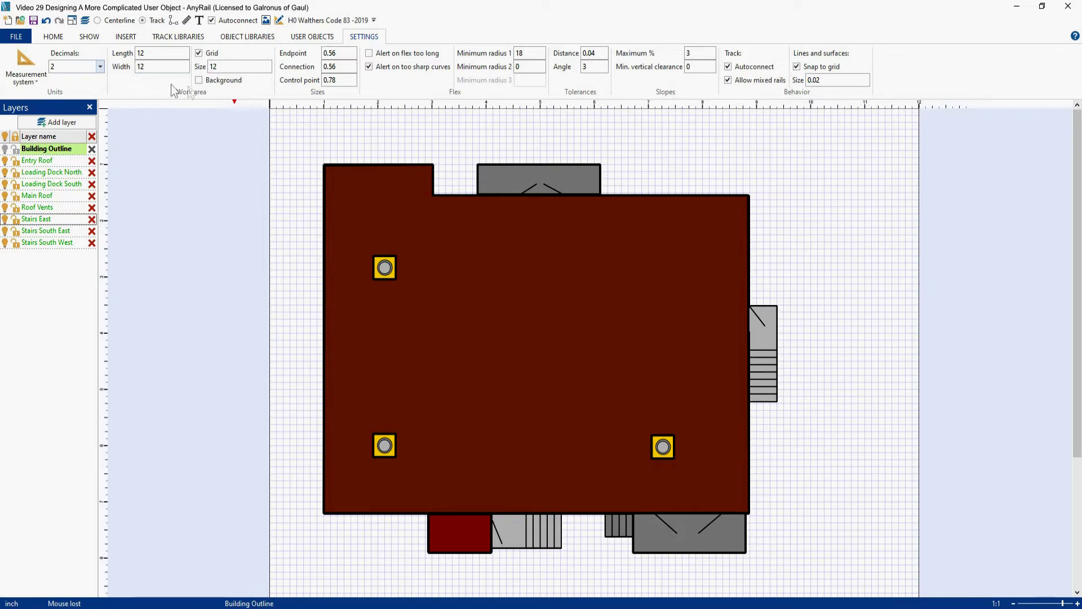
Step: Try work area grid sizes of 6 and 1, and restore the grid size to 12
{"action": "double_click", "coordinate": [223, 66]}
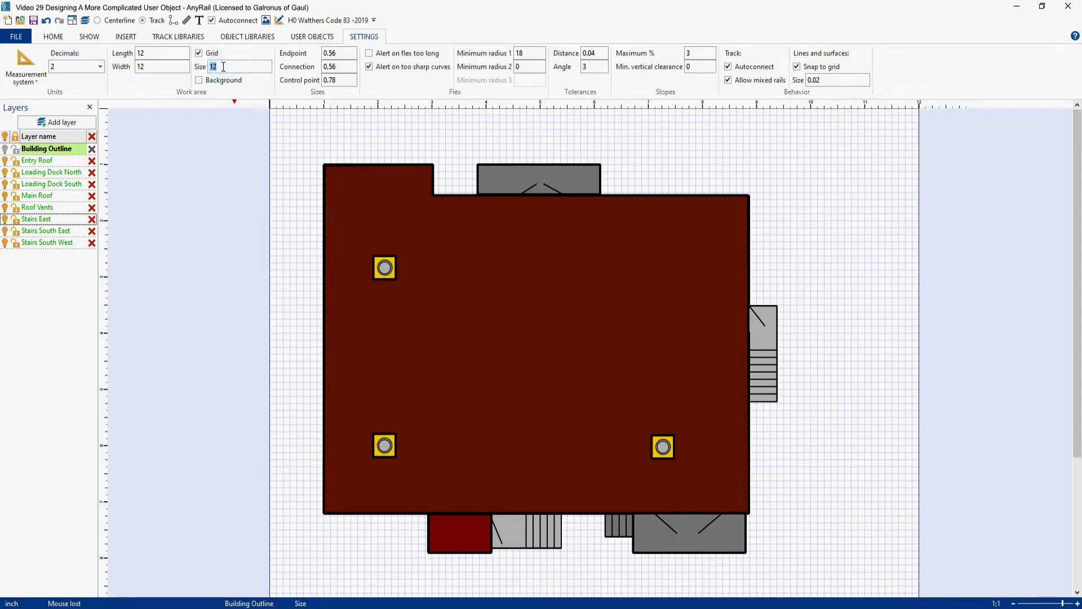
{"action": "type", "text": "6"}
{"action": "type", "text": "1"}
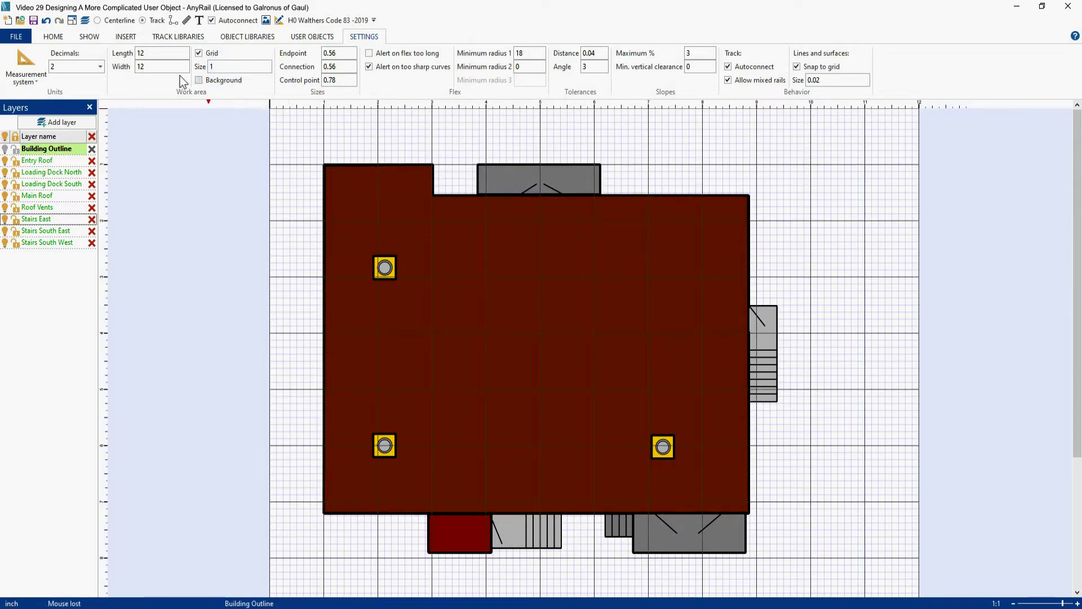
{"action": "left_click", "coordinate": [211, 66]}
{"action": "type", "text": "2"}
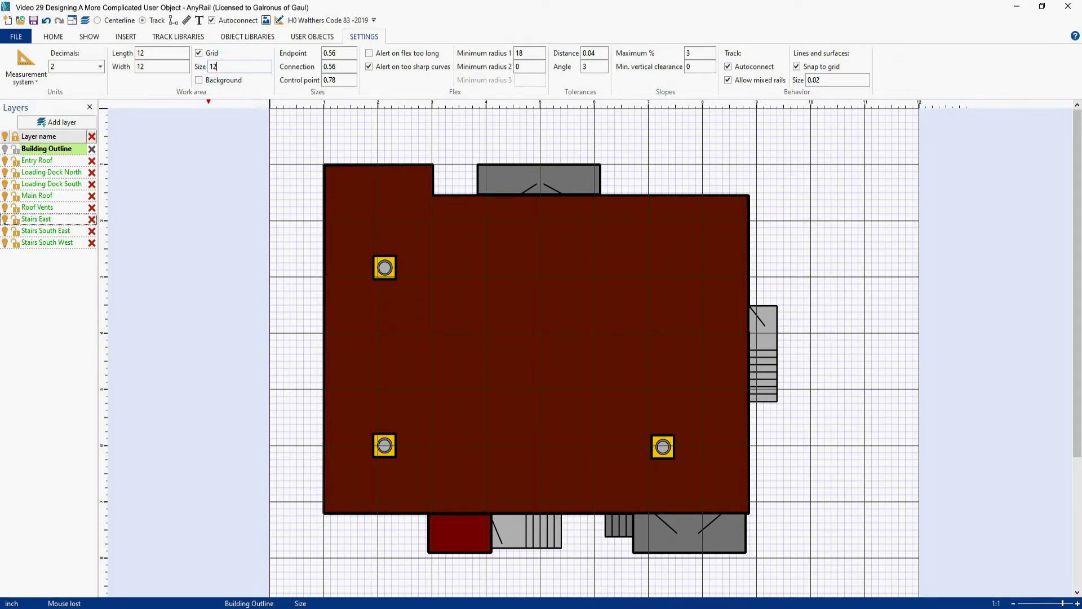
{"action": "key", "text": "Return"}
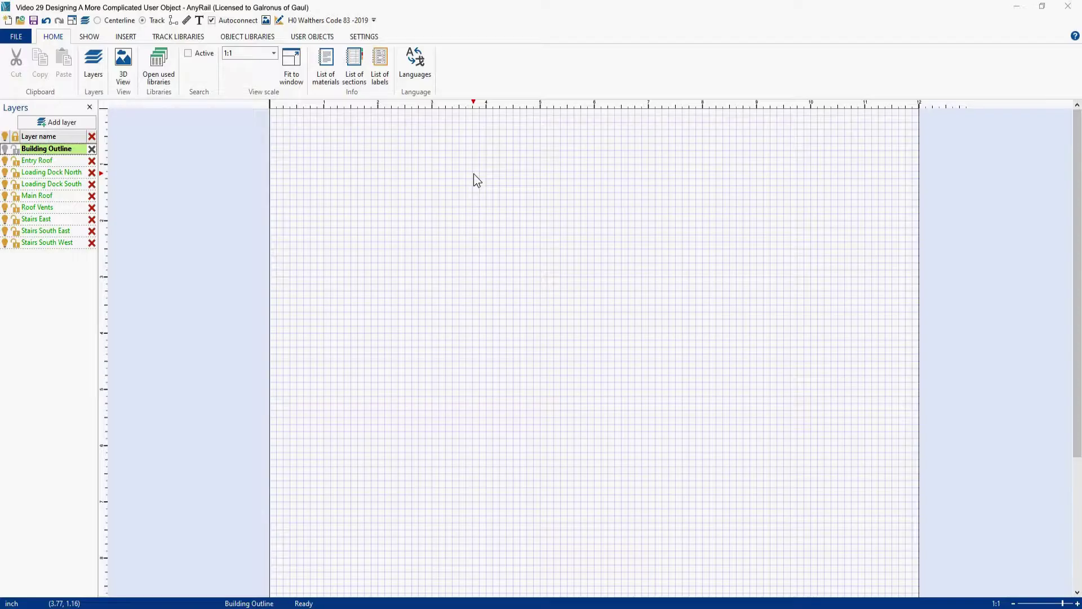
Step: Insert a rectangle 2.02 inches wide and 0.55 inches high in the middle of the empty work area
{"action": "left_click", "coordinate": [125, 36]}
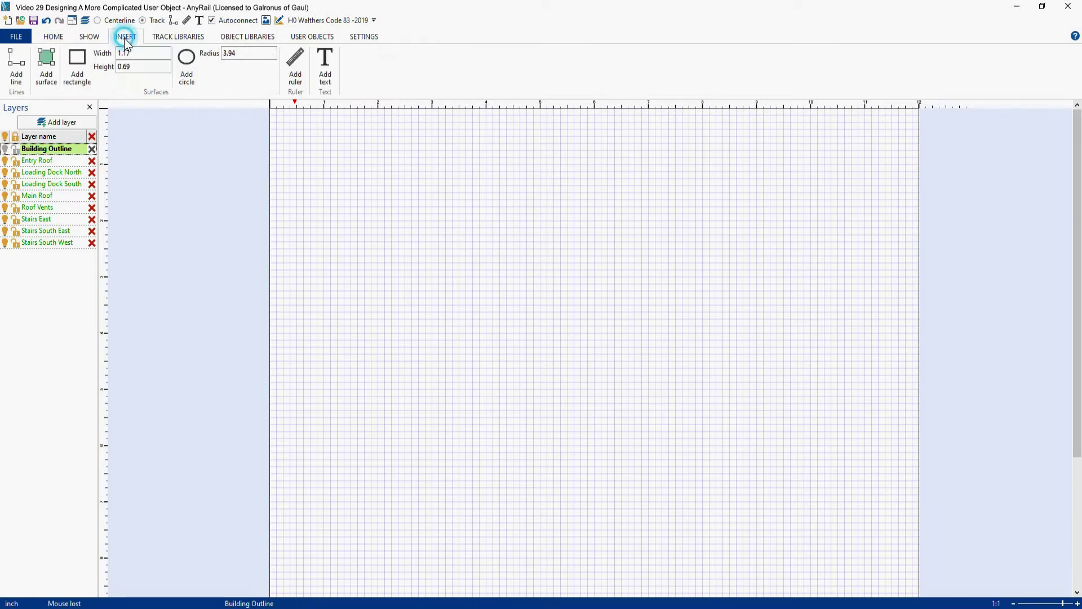
{"action": "double_click", "coordinate": [134, 53]}
{"action": "type", "text": "2"}
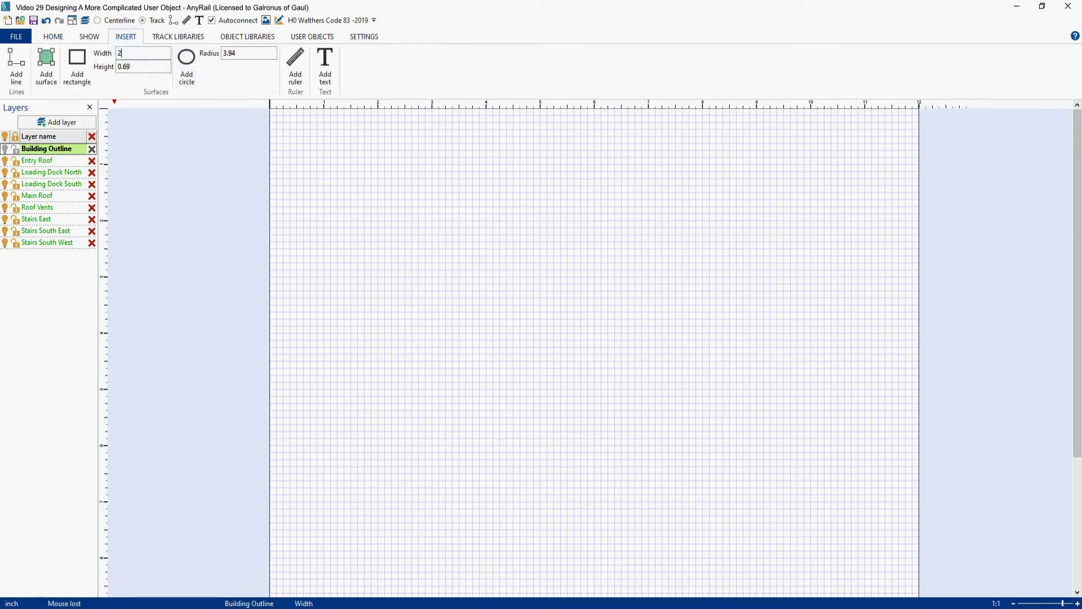
{"action": "type", "text": ".02"}
{"action": "left_click", "coordinate": [135, 66]}
{"action": "type", "text": ".55"}
{"action": "left_click", "coordinate": [77, 57]}
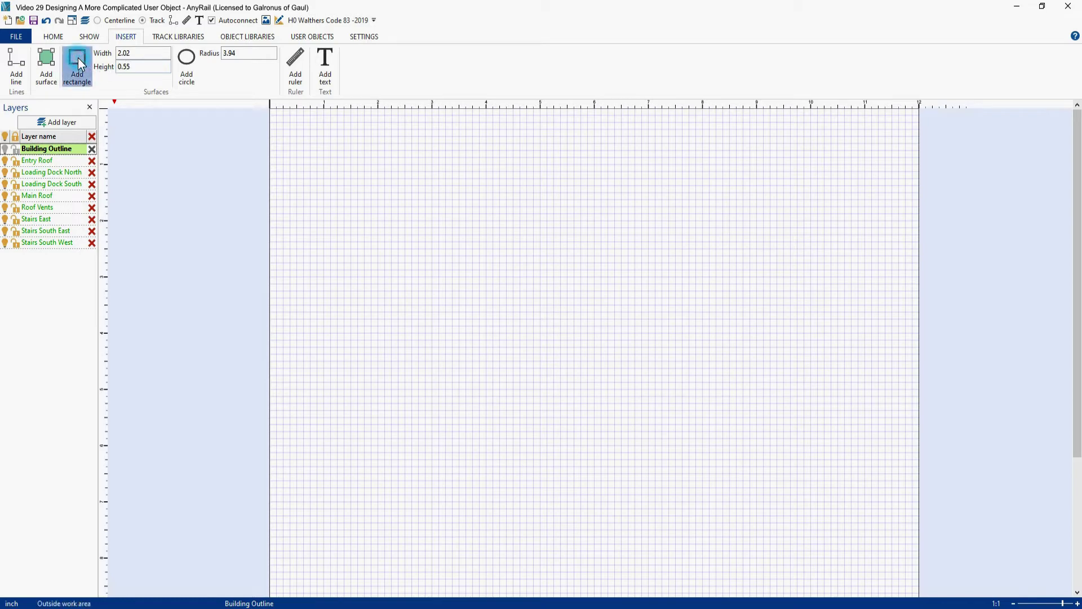
{"action": "left_click", "coordinate": [523, 259]}
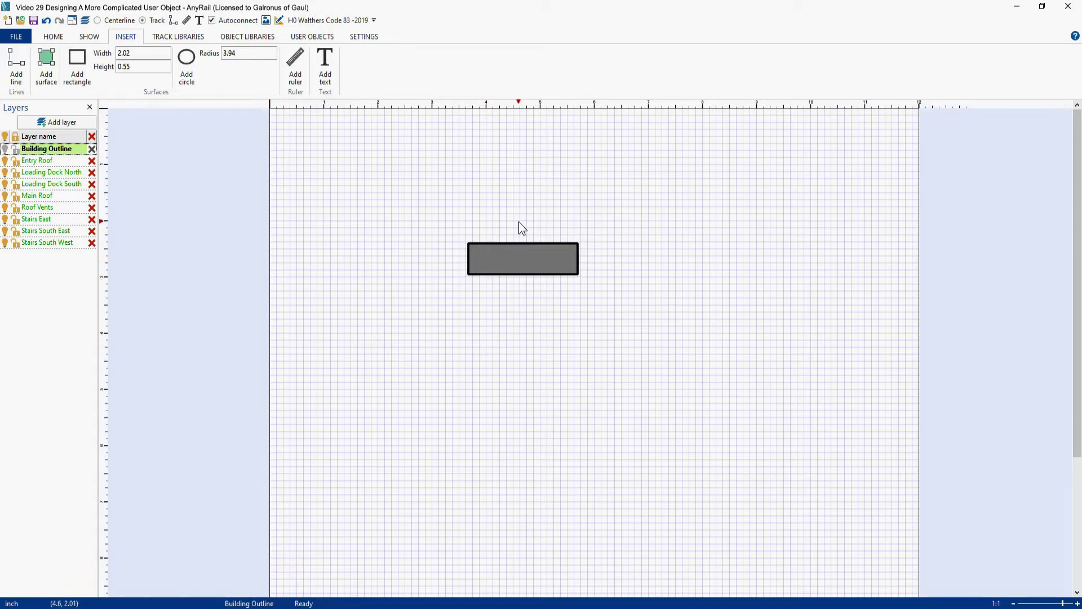
Step: Move the rectangle toward the work area's origin, so its upper-left corner sits near the 1-inch ruler marks
{"action": "left_click_drag", "start_coordinate": [515, 242], "coordinate": [369, 162]}
{"action": "scroll", "coordinate": [337, 135], "scroll_direction": "up", "scroll_amount": 4}
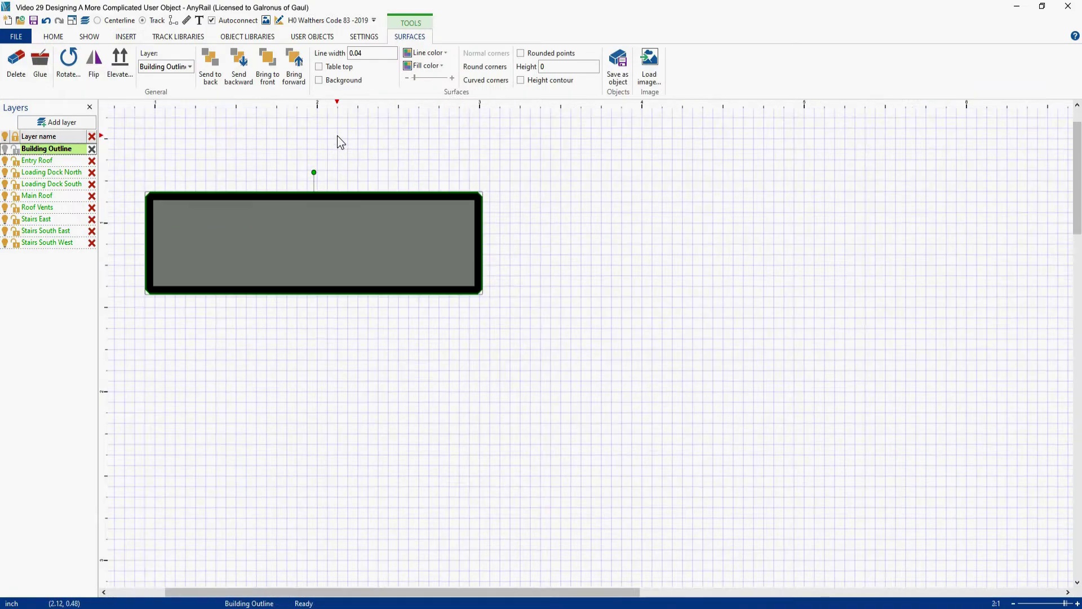
{"action": "right_click_drag", "start_coordinate": [395, 450], "coordinate": [694, 488]}
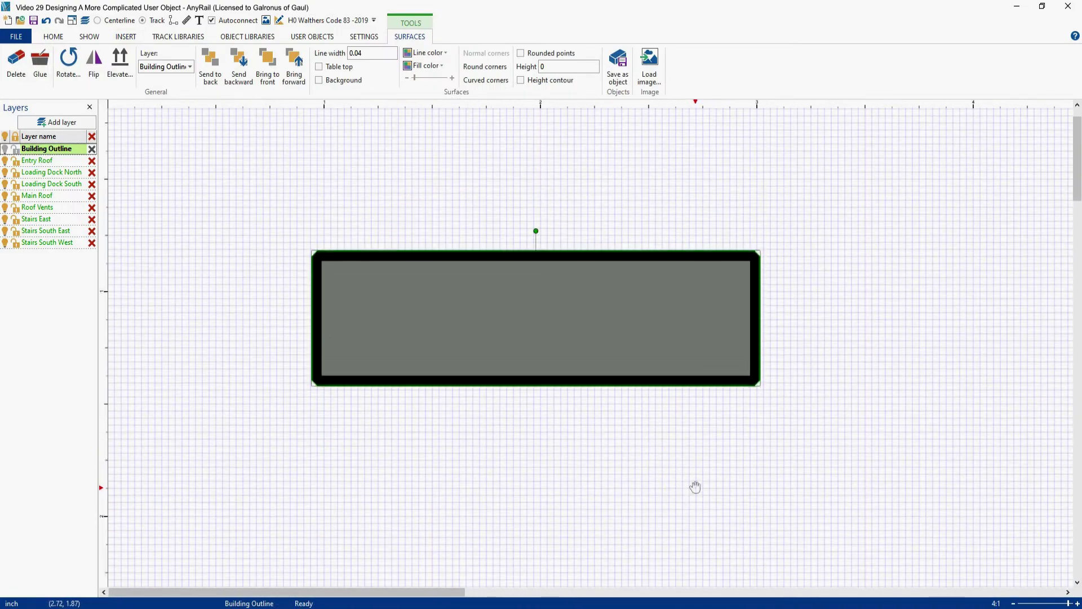
{"action": "left_click", "coordinate": [176, 266]}
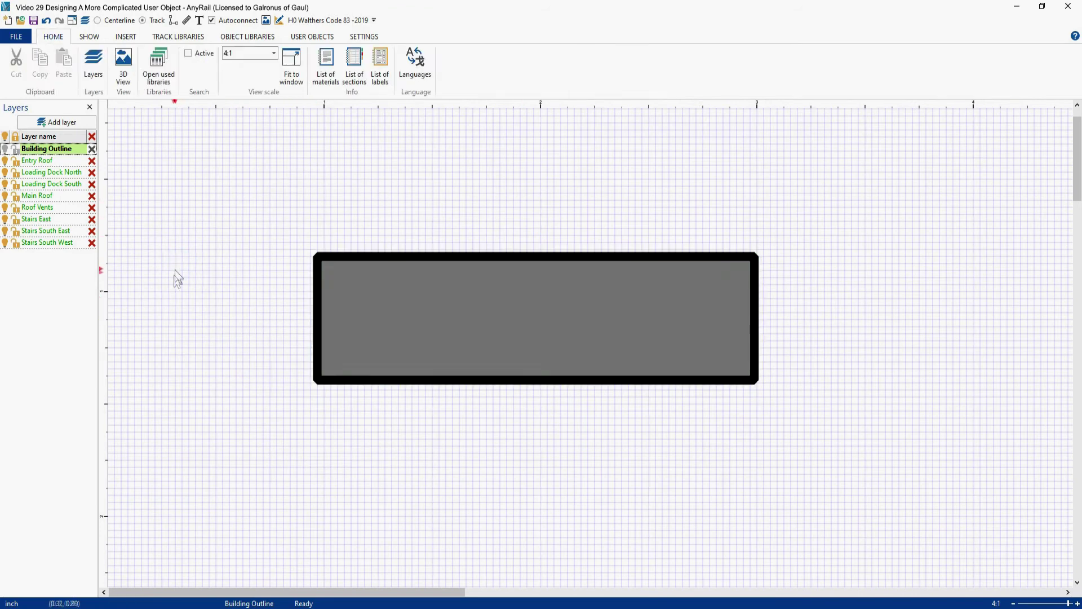
Step: Set the rectangle's outline line width to 0.01
{"action": "left_click", "coordinate": [543, 259]}
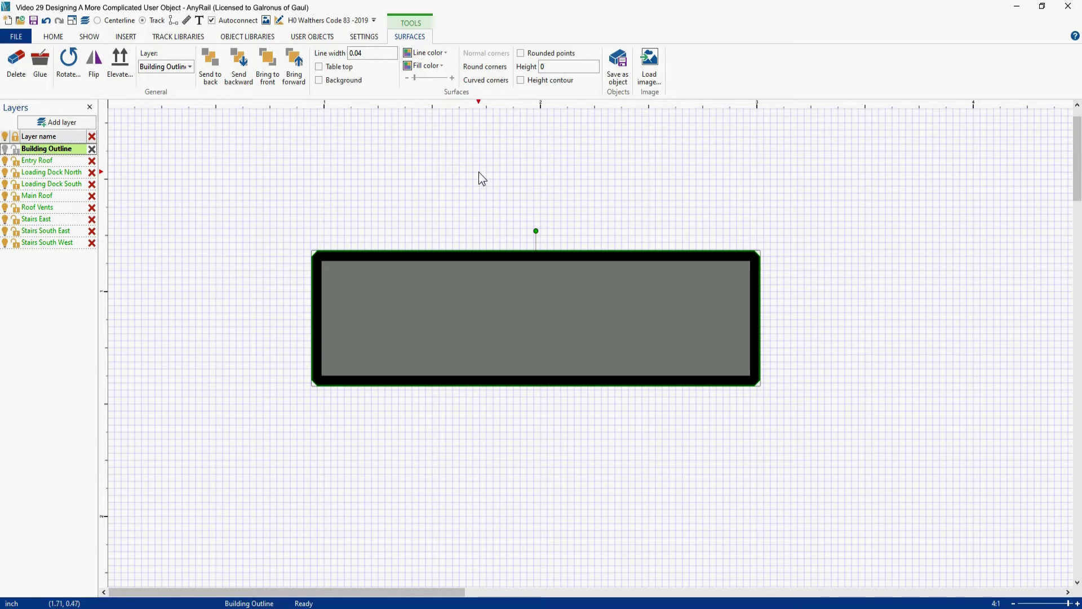
{"action": "double_click", "coordinate": [370, 52]}
{"action": "key", "text": "BackSpace"}
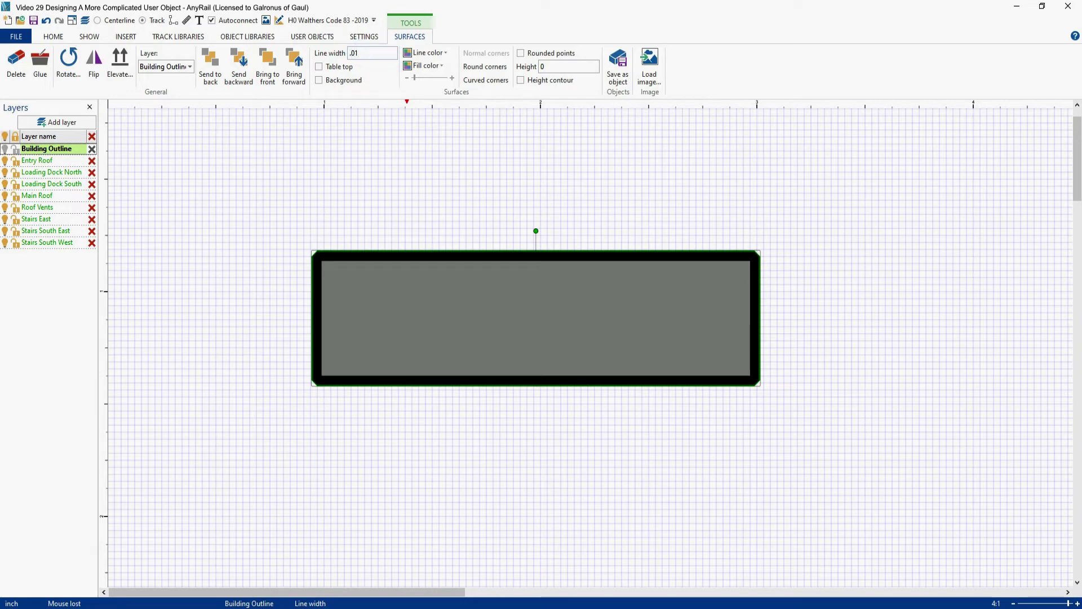
{"action": "type", "text": ".01"}
{"action": "key", "text": "Return"}
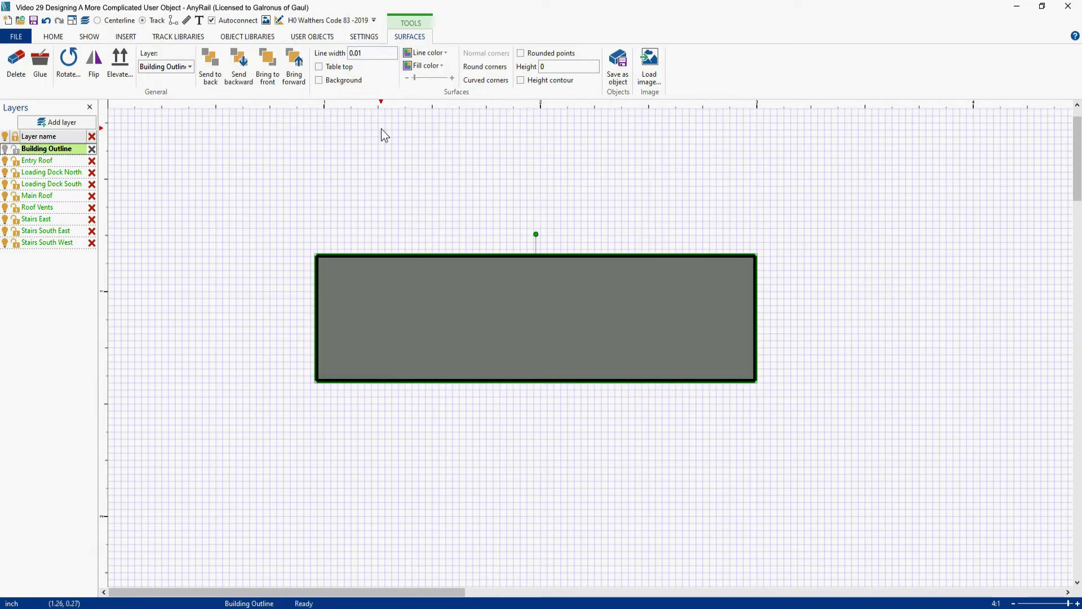
Step: Try to pull the rectangle's upper-right corner point outward, and undo the change
{"action": "left_click_drag", "start_coordinate": [775, 261], "coordinate": [927, 312]}
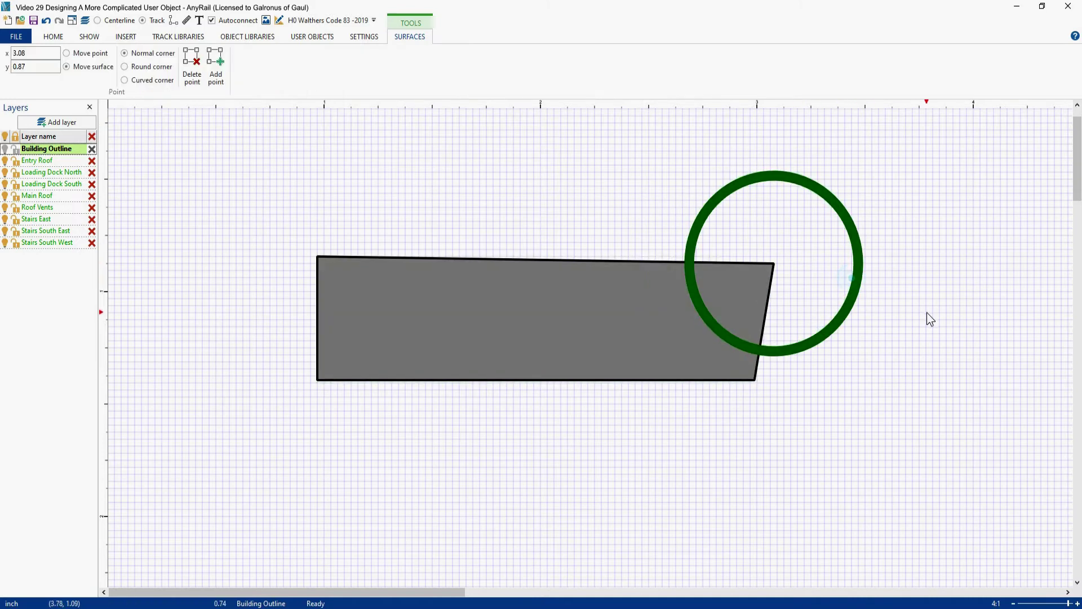
{"action": "key", "text": "ctrl+z"}
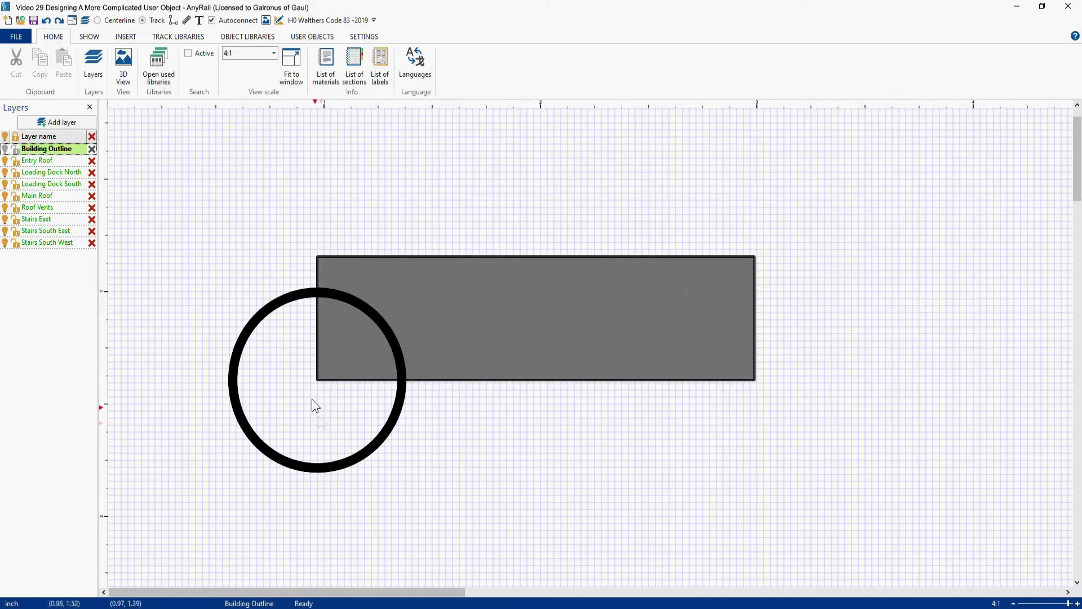
Step: Move the whole rectangle so its upper-left corner sits at x 1, y 1
{"action": "left_click", "coordinate": [258, 204]}
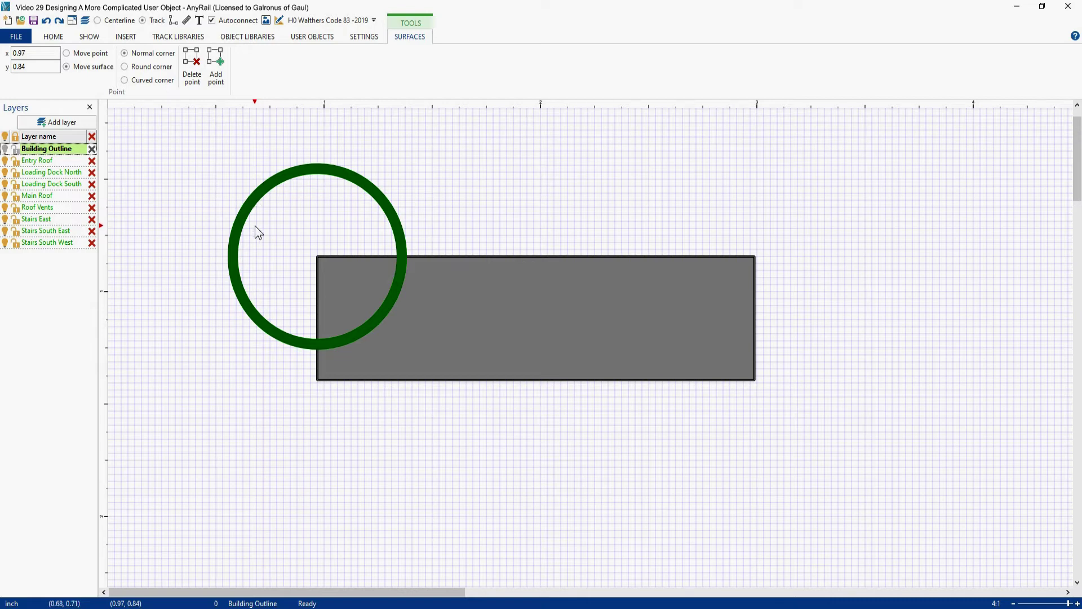
{"action": "double_click", "coordinate": [36, 54]}
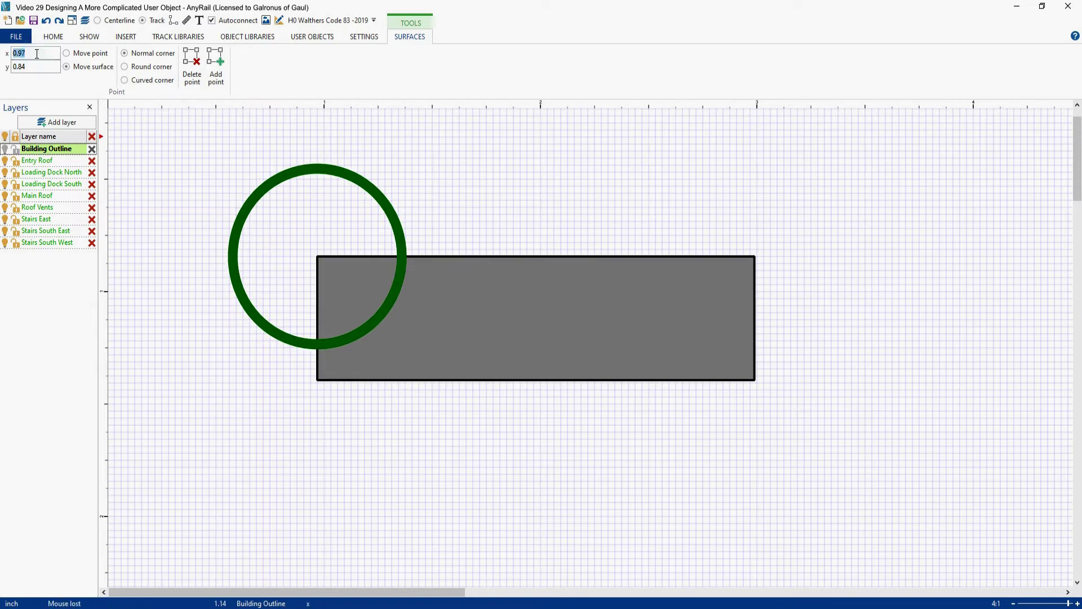
{"action": "type", "text": "1"}
{"action": "double_click", "coordinate": [36, 68]}
{"action": "type", "text": "1"}
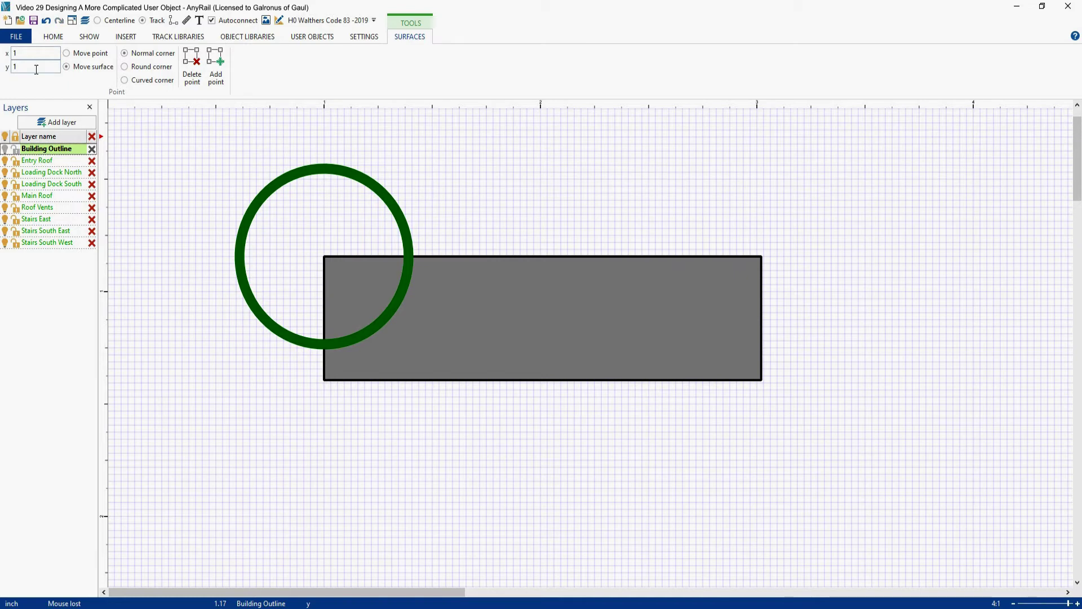
{"action": "key", "text": "Return"}
{"action": "left_click", "coordinate": [147, 180]}
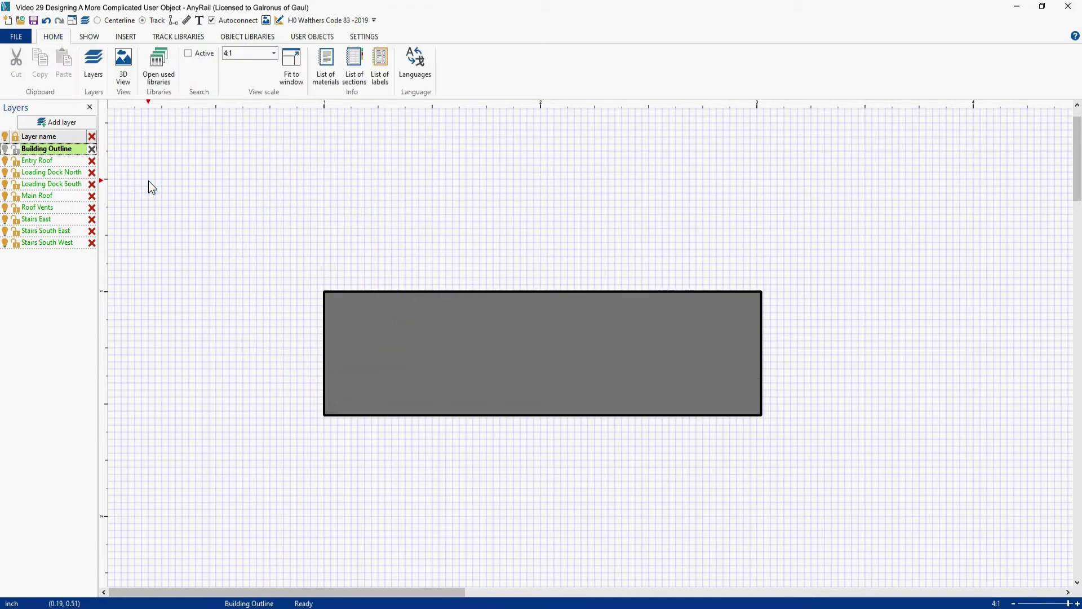
Step: Insert a rectangle 7.86 inches wide and 5.66 inches high in the empty area below the small rectangle
{"action": "scroll", "coordinate": [396, 161], "scroll_direction": "down", "scroll_amount": 1}
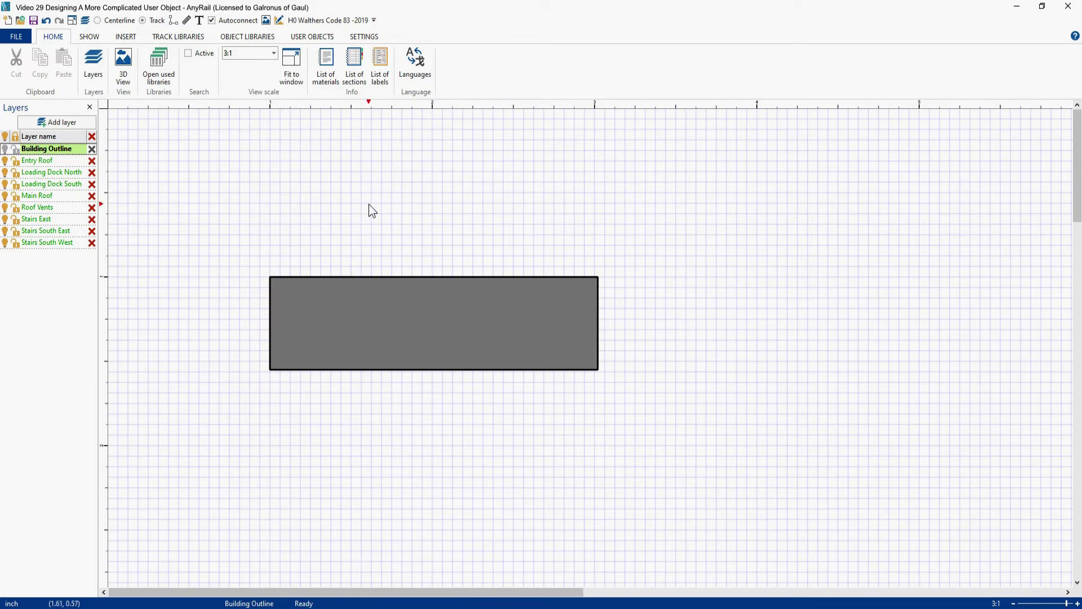
{"action": "scroll", "coordinate": [370, 205], "scroll_direction": "down", "scroll_amount": 2}
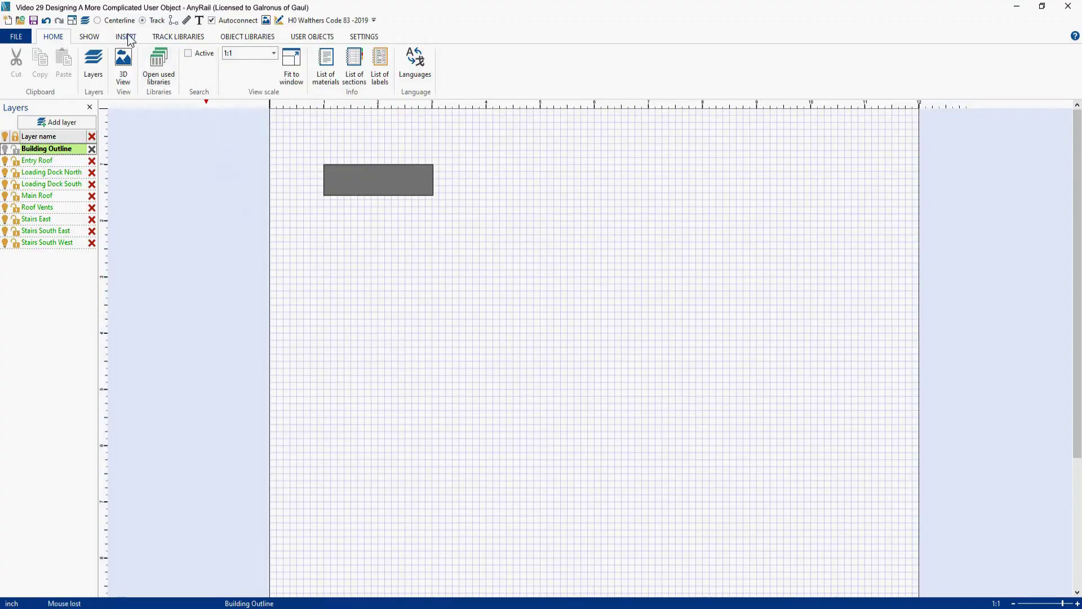
{"action": "left_click", "coordinate": [126, 37]}
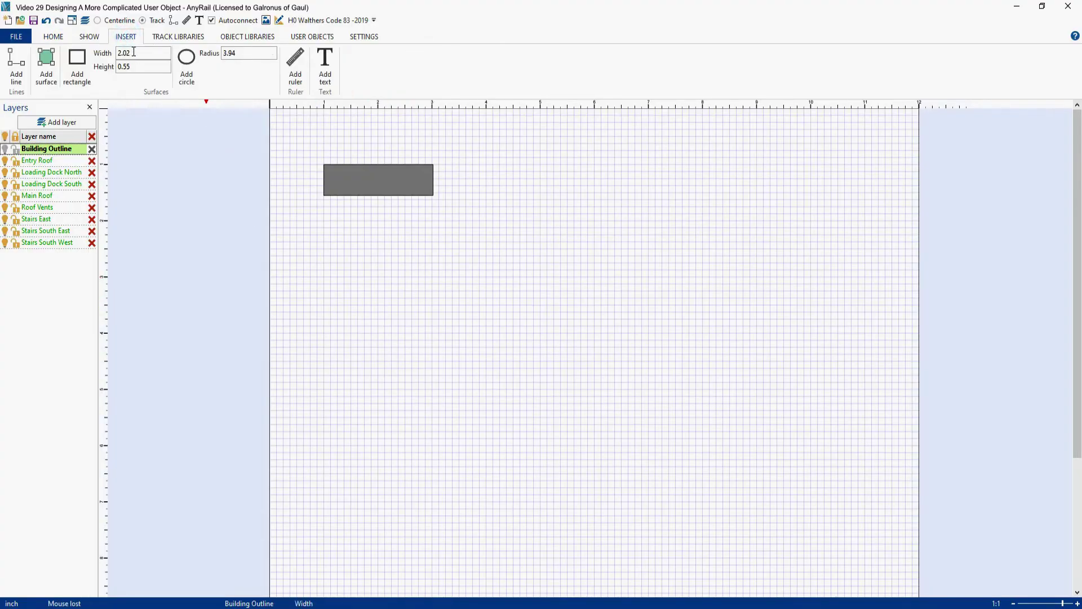
{"action": "left_click", "coordinate": [135, 55]}
{"action": "type", "text": "7.86"}
{"action": "left_click", "coordinate": [135, 66]}
{"action": "type", "text": "5.66"}
{"action": "left_click", "coordinate": [77, 67]}
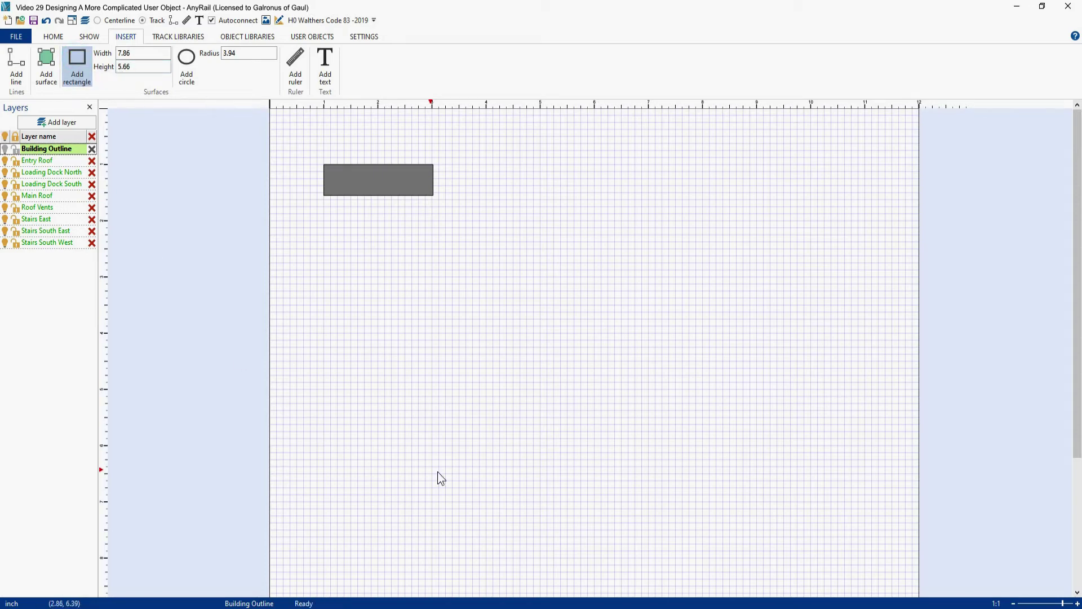
{"action": "left_click", "coordinate": [573, 382]}
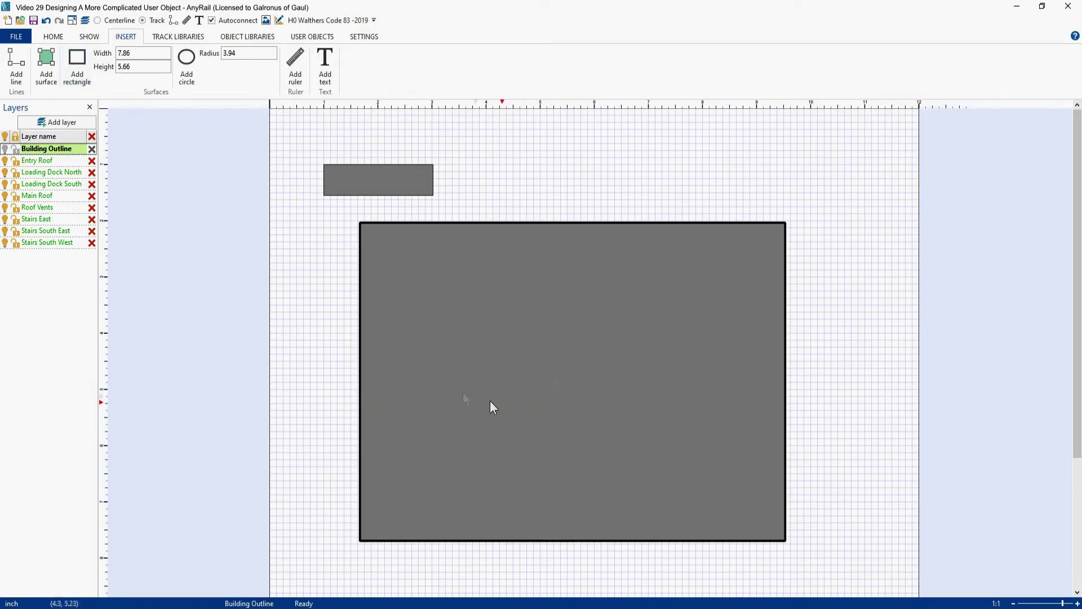
Step: Set the large rectangle's outline line width to match the small rectangle's 0.01
{"action": "left_click", "coordinate": [540, 222]}
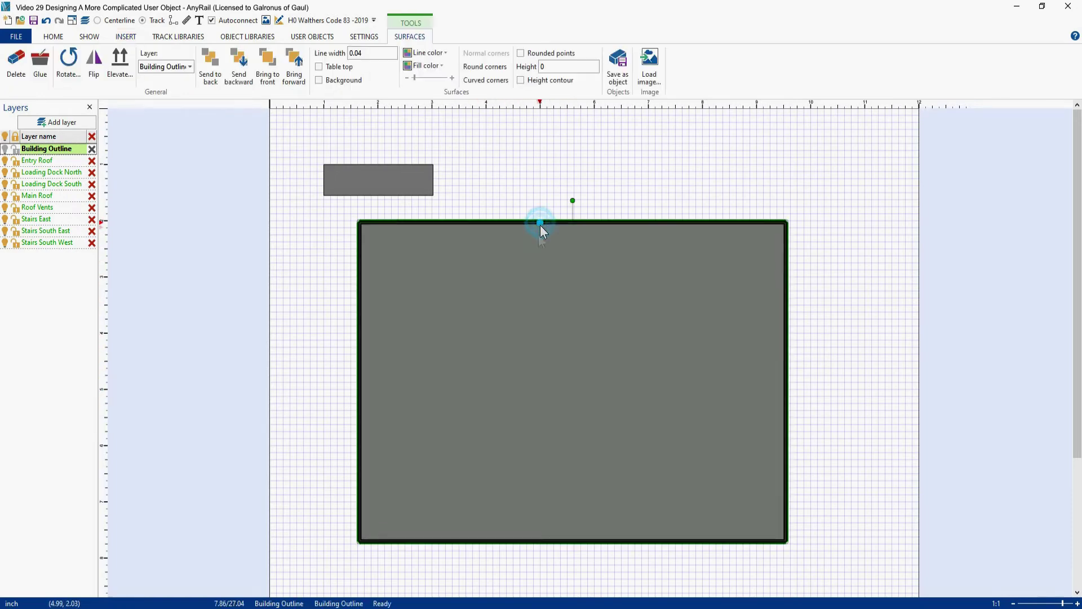
{"action": "left_click", "coordinate": [376, 53]}
{"action": "type", "text": "0"}
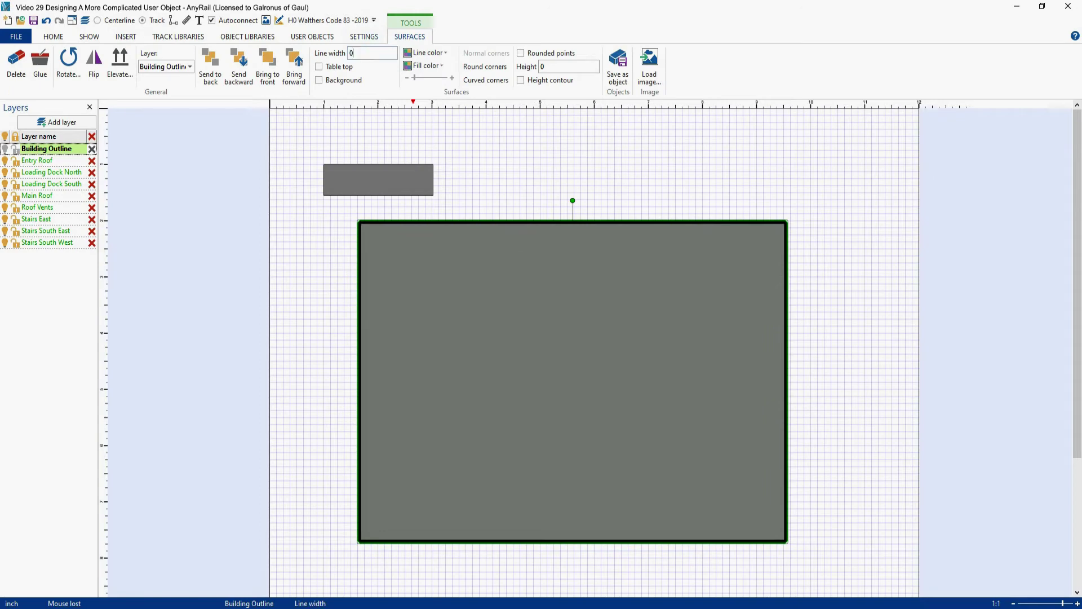
{"action": "key", "text": "Return"}
{"action": "left_click", "coordinate": [492, 164]}
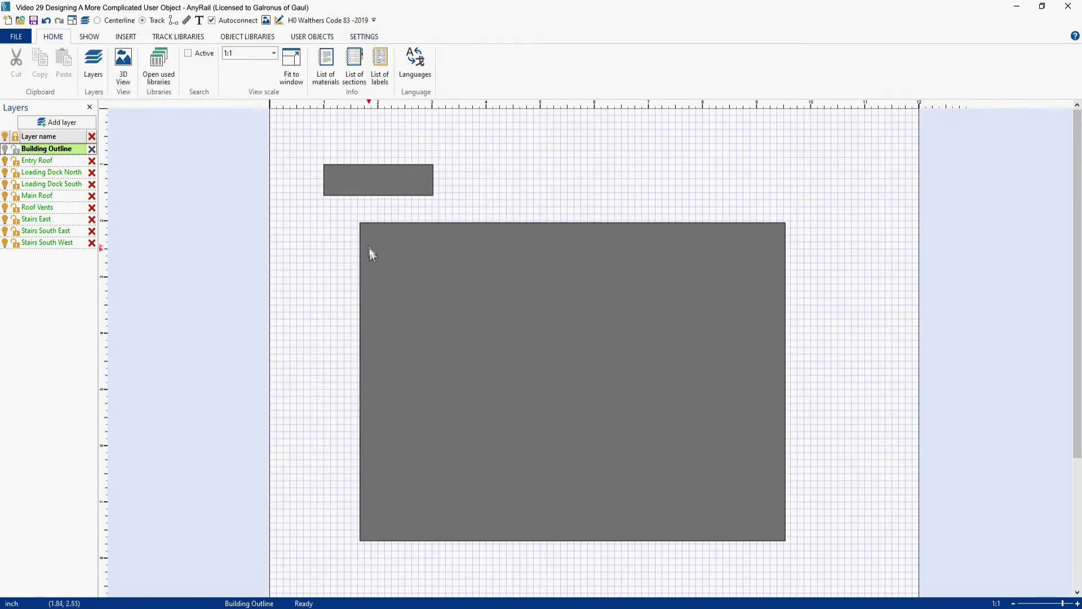
Step: Align the large rectangle's upper-left corner with the small rectangle's lower-left corner at x 1, y 1.55
{"action": "left_click", "coordinate": [322, 219]}
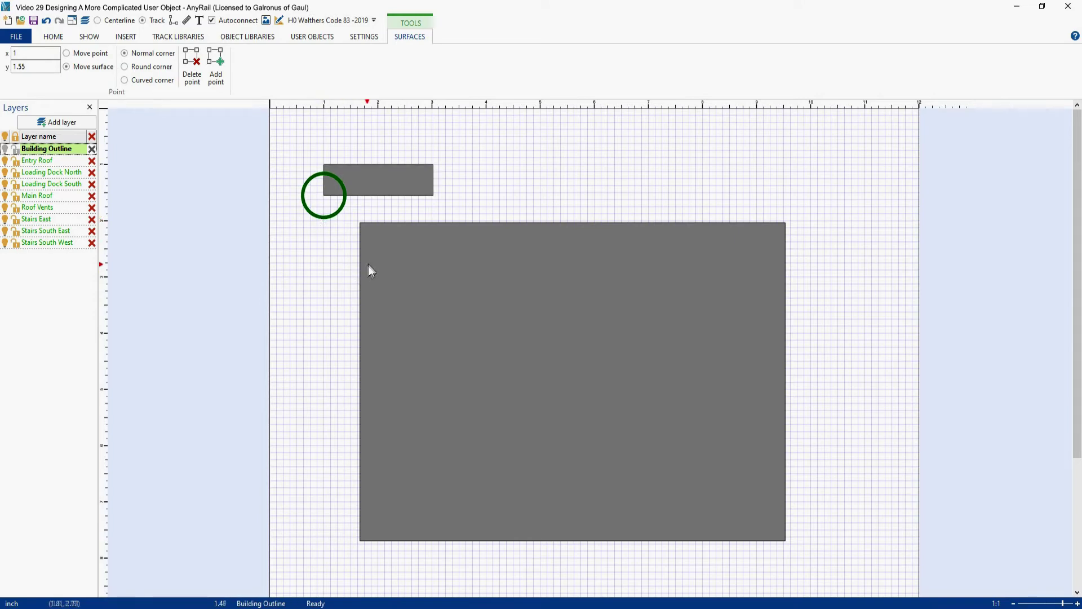
{"action": "left_click", "coordinate": [374, 242]}
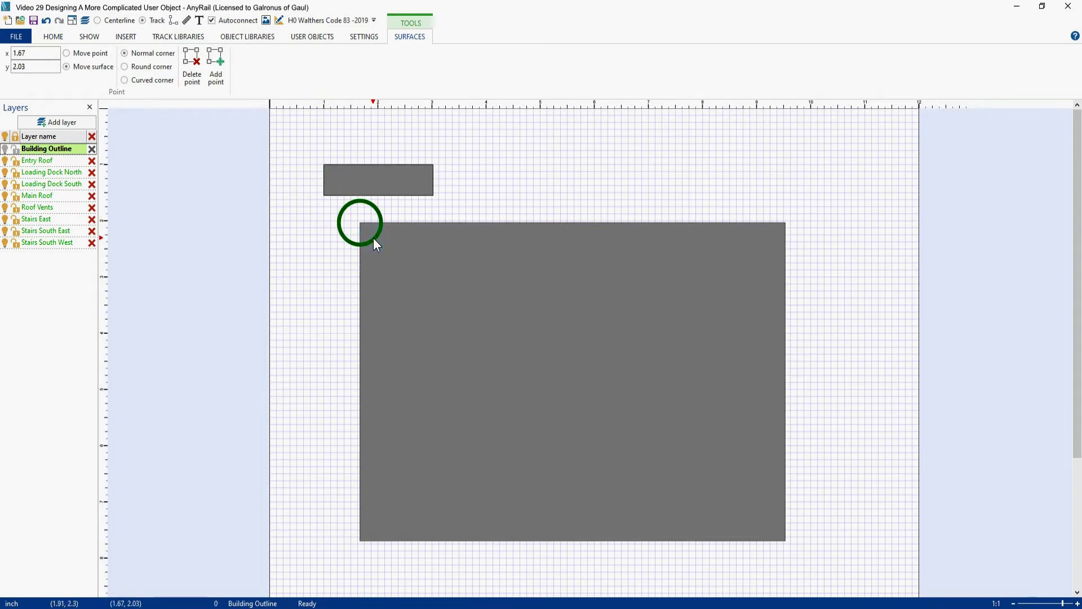
{"action": "left_click", "coordinate": [42, 53]}
{"action": "type", "text": "1"}
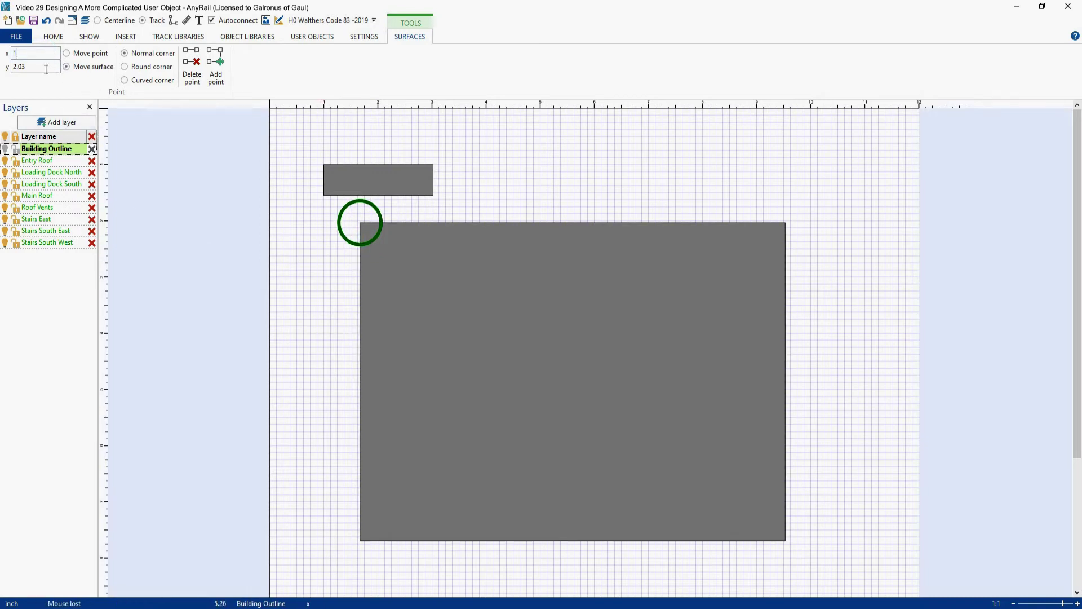
{"action": "left_click", "coordinate": [39, 69]}
{"action": "type", "text": "1.5"}
{"action": "key", "text": "Return"}
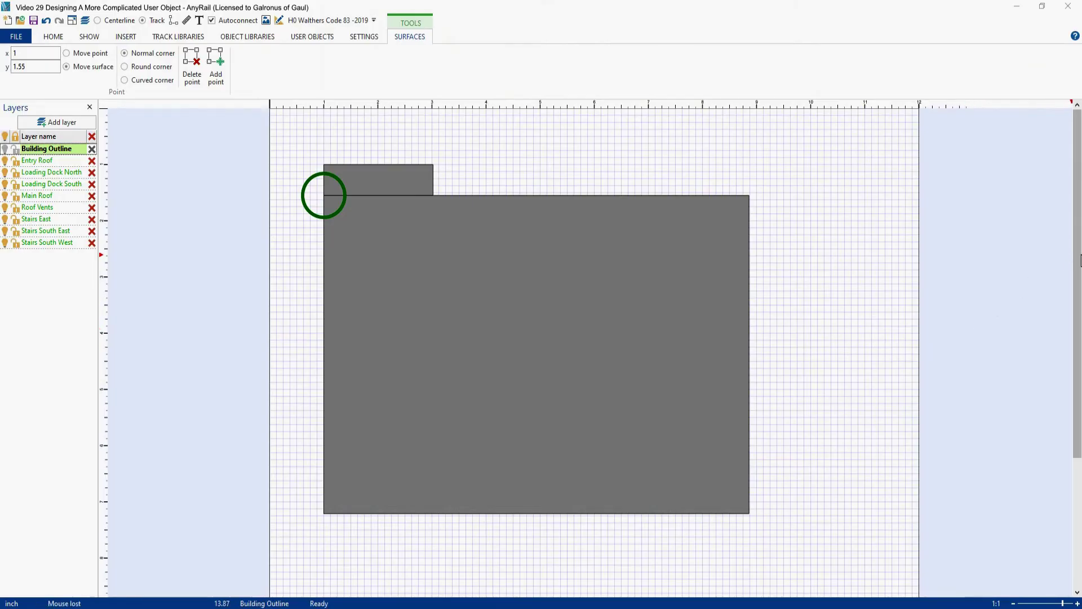
Step: Insert a rectangle 1.17 inches wide and 0.69 inches high in the empty area below the large rectangle
{"action": "left_click_drag", "start_coordinate": [1080, 261], "coordinate": [1080, 379]}
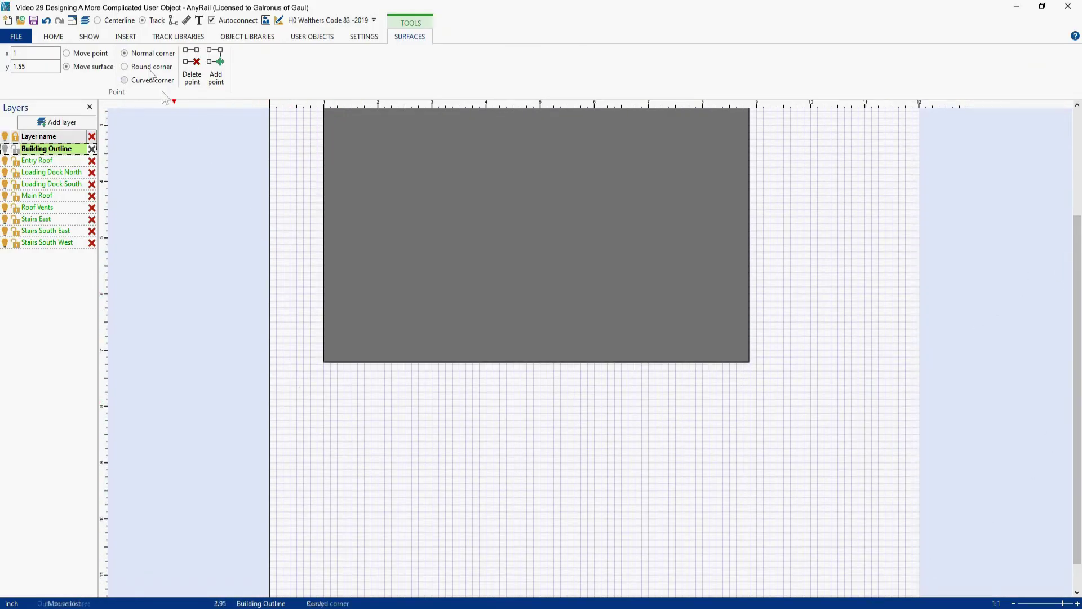
{"action": "left_click", "coordinate": [125, 37]}
{"action": "double_click", "coordinate": [131, 54]}
{"action": "type", "text": "1.17"}
{"action": "key", "text": "Tab"}
{"action": "type", "text": ".69"}
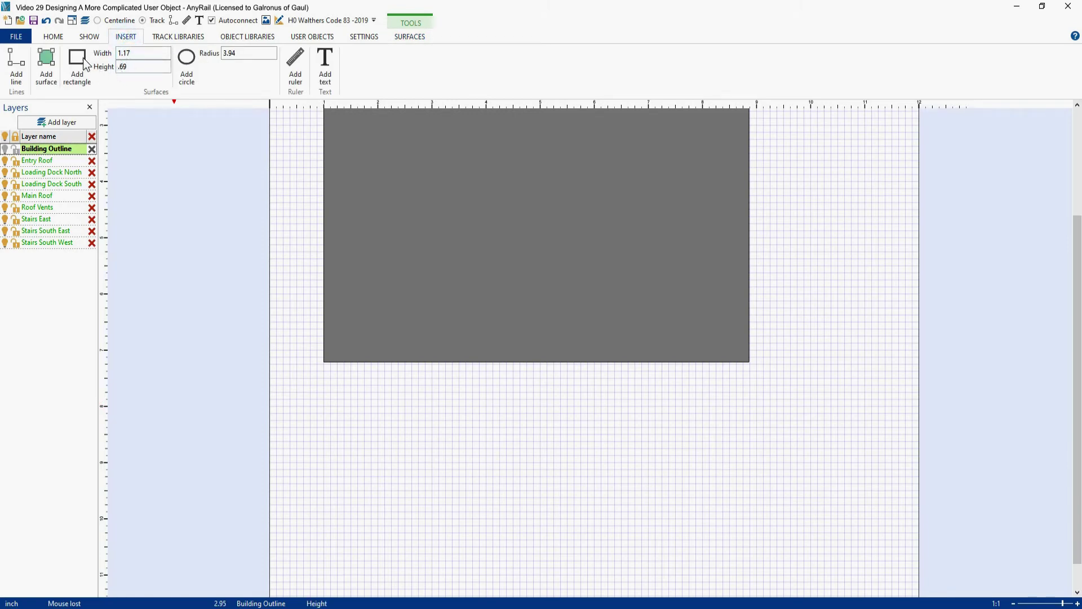
{"action": "left_click", "coordinate": [77, 57]}
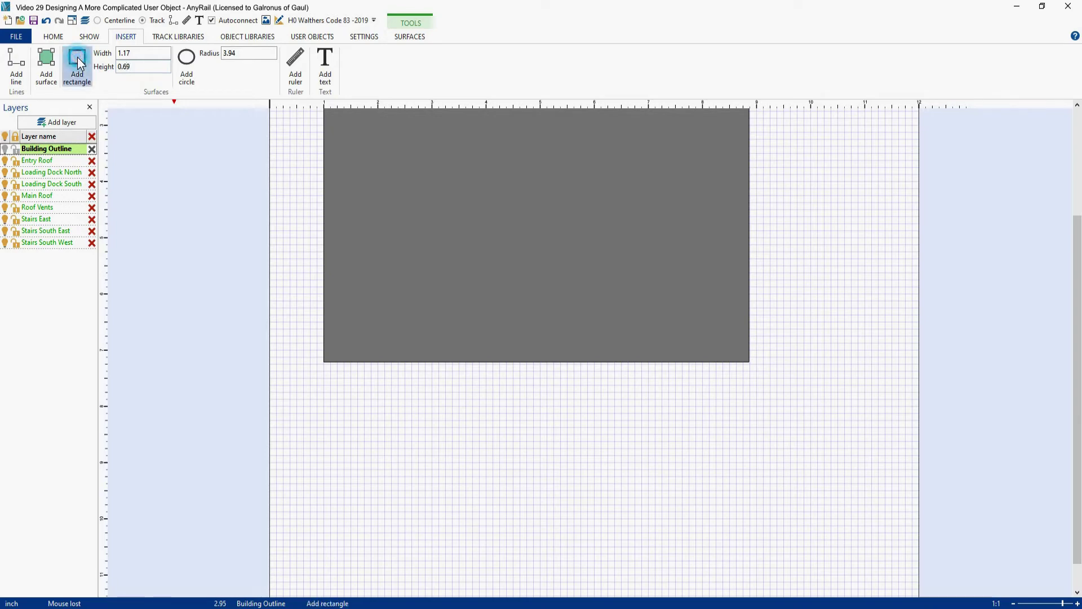
{"action": "left_click", "coordinate": [509, 449]}
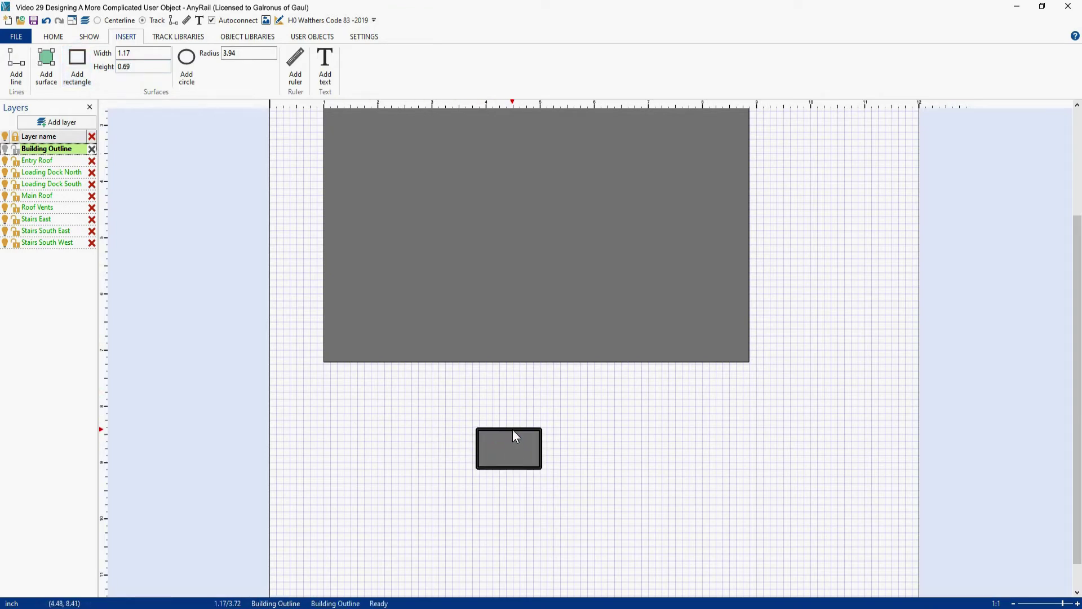
Step: Set the outline line width of the new rectangle below the building to 0.01
{"action": "left_click", "coordinate": [513, 430]}
{"action": "left_click", "coordinate": [364, 54]}
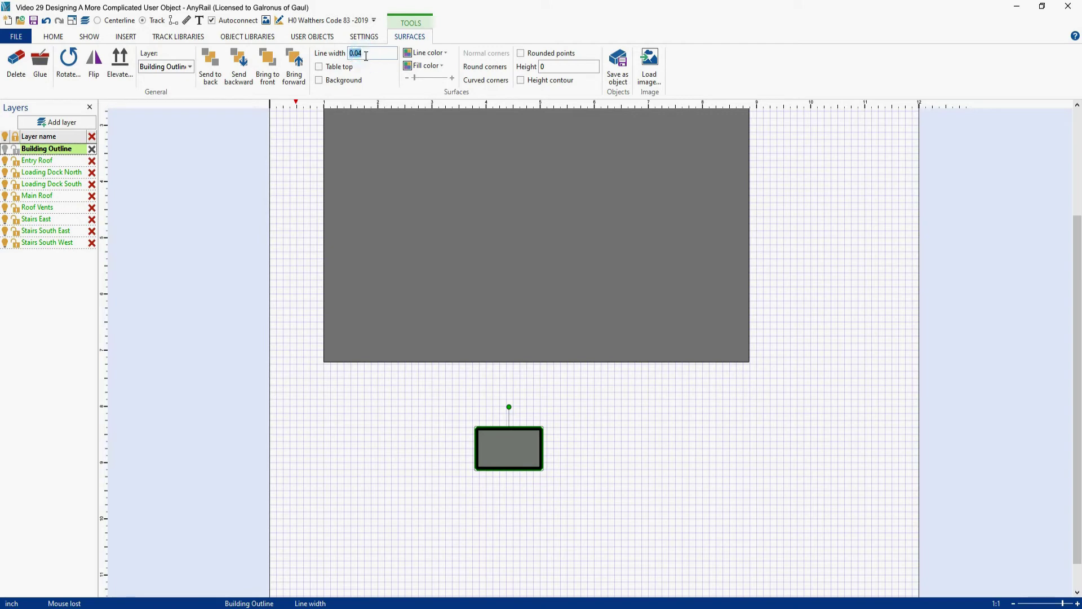
{"action": "type", "text": "0.01"}
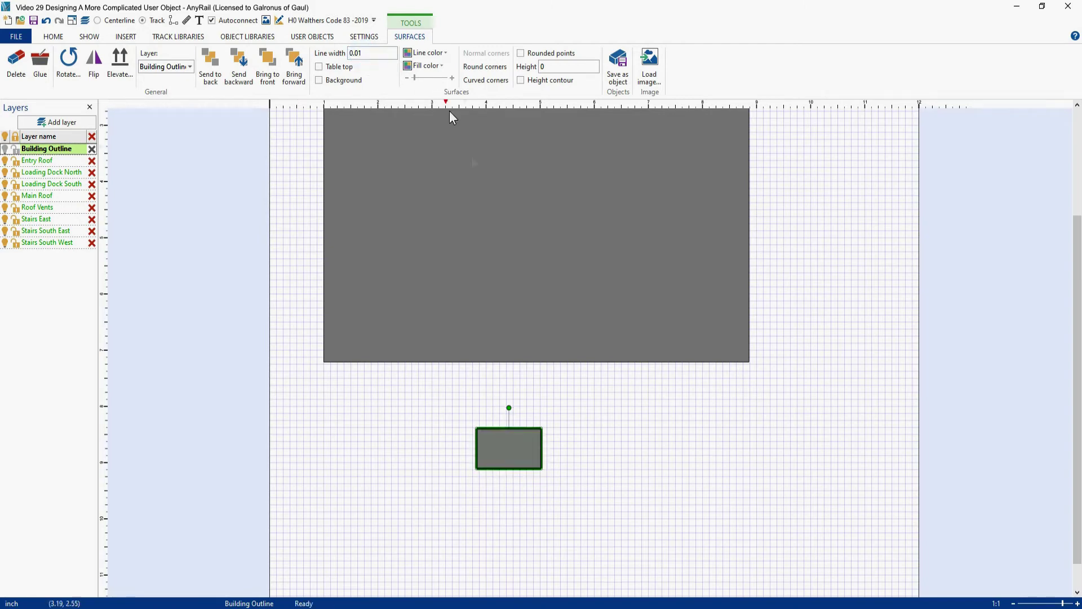
{"action": "left_click", "coordinate": [576, 431]}
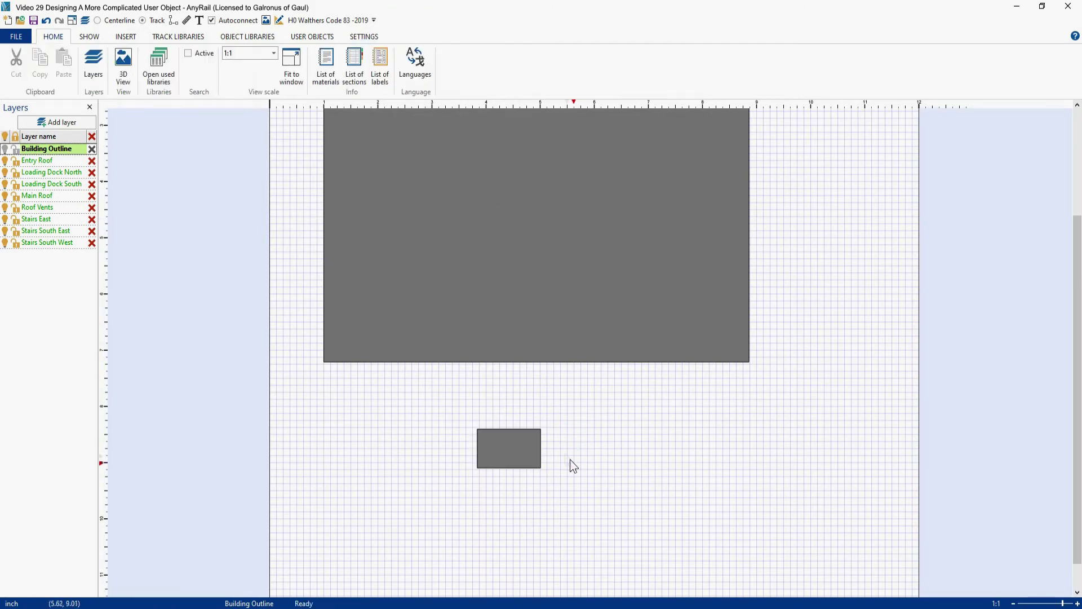
Step: Move the small lower rectangle so its upper-left corner sits on the large rectangle's bottom edge at x 2.93, y 7.21
{"action": "left_click", "coordinate": [323, 362]}
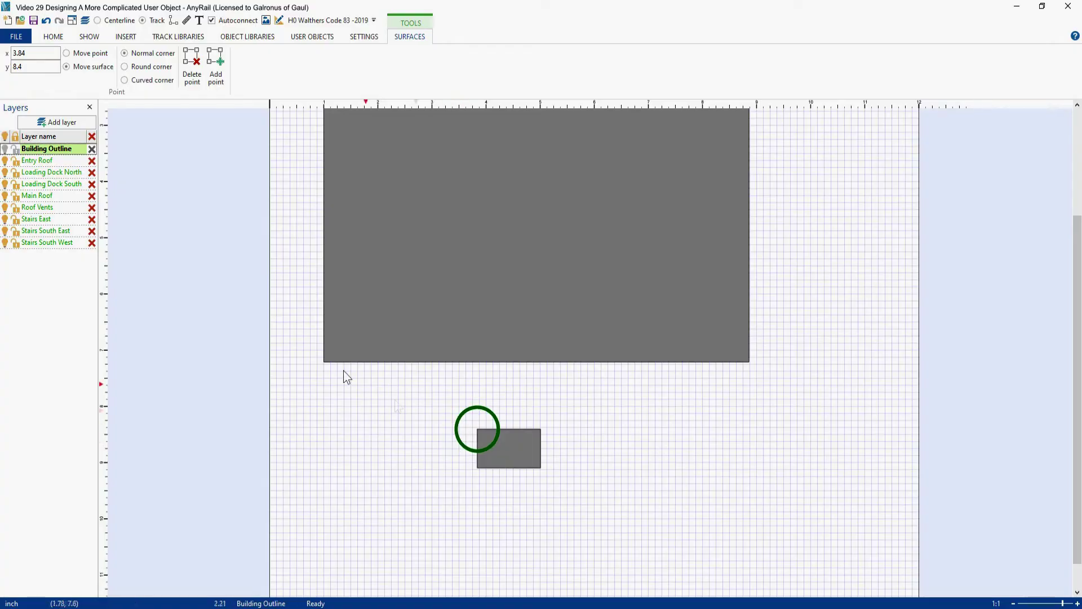
{"action": "left_click", "coordinate": [89, 68]}
{"action": "double_click", "coordinate": [29, 54]}
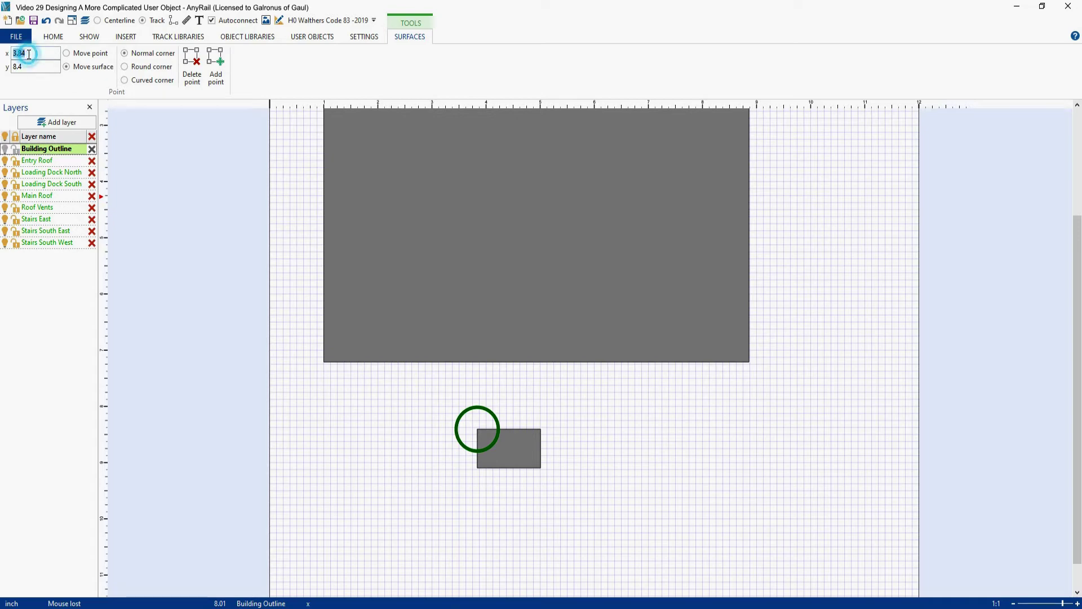
{"action": "type", "text": "2.93"}
{"action": "double_click", "coordinate": [27, 67]}
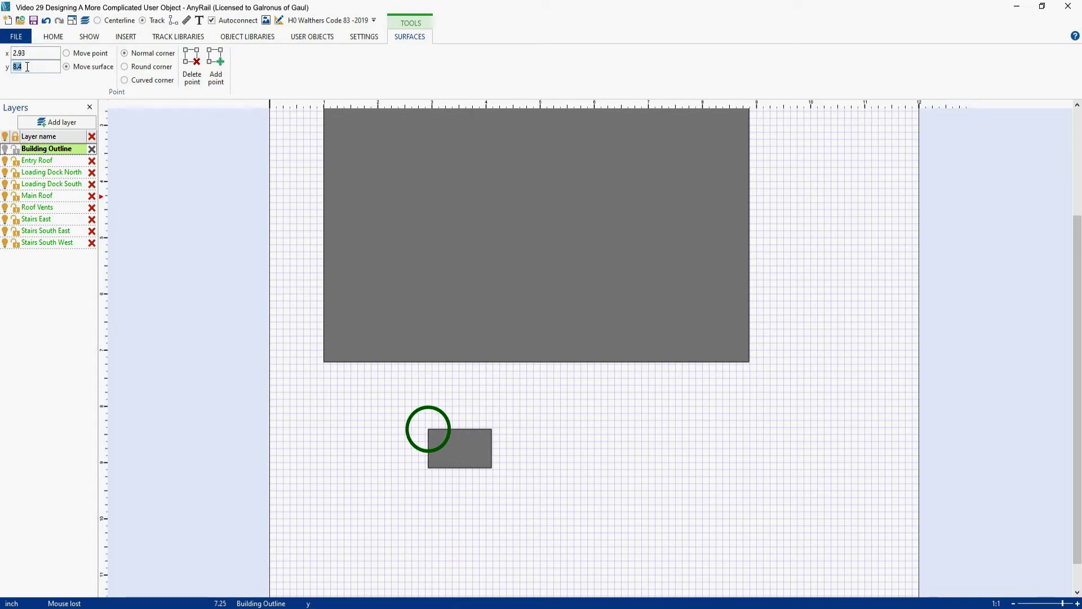
{"action": "type", "text": "7.21"}
{"action": "key", "text": "Return"}
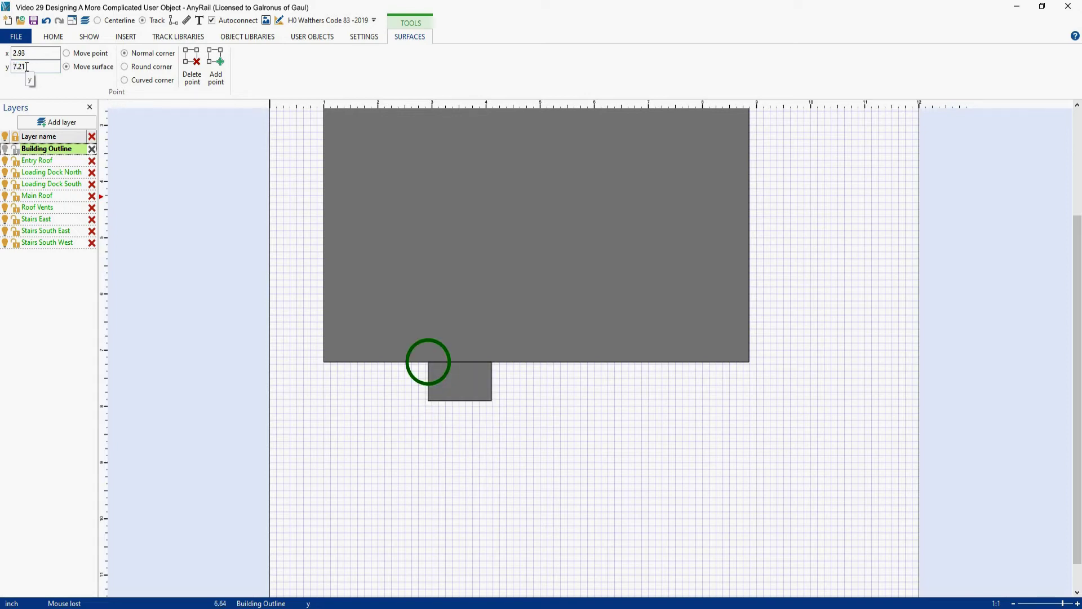
Step: Measure the lower rectangle's inset from the large rectangle's lower-left corner with a ruler, and delete the ruler
{"action": "right_click", "coordinate": [357, 448]}
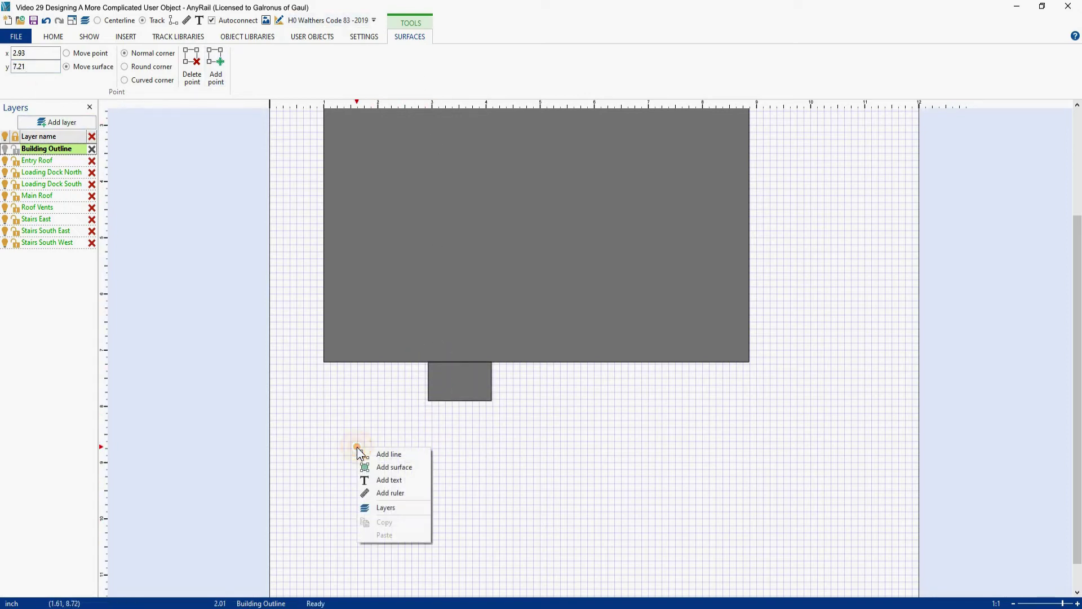
{"action": "left_click", "coordinate": [389, 494]}
{"action": "left_click_drag", "start_coordinate": [388, 483], "coordinate": [363, 404]}
{"action": "left_click_drag", "start_coordinate": [806, 472], "coordinate": [398, 397]}
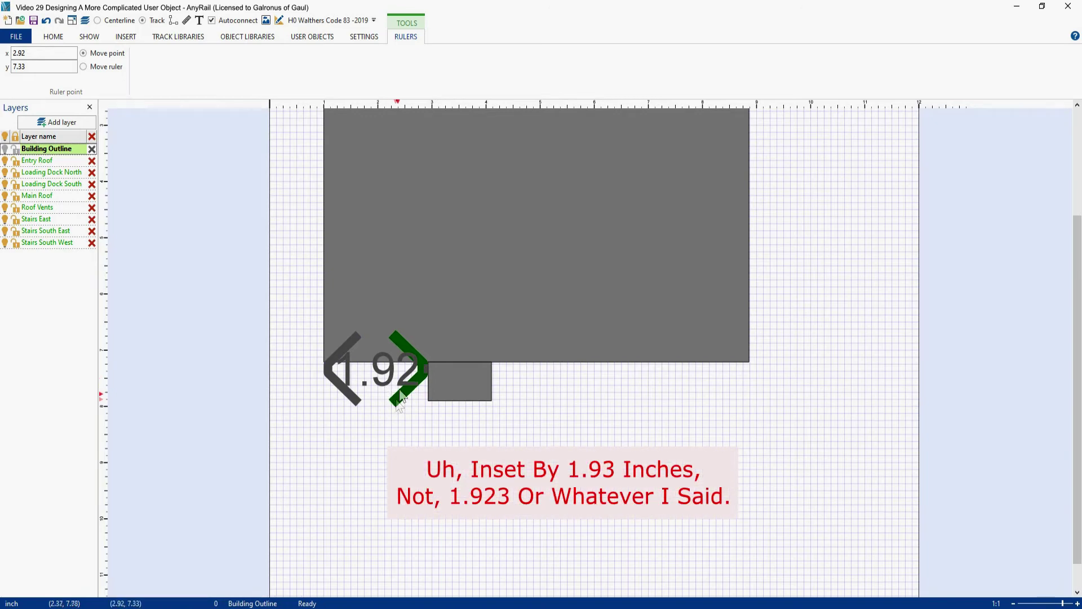
{"action": "left_click_drag", "start_coordinate": [398, 406], "coordinate": [853, 586]}
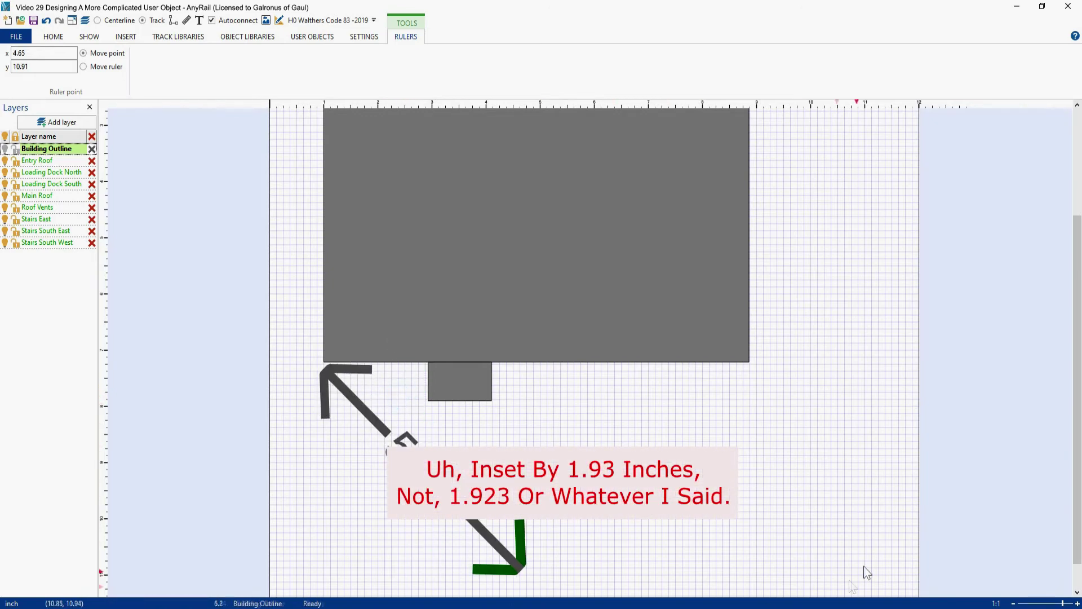
{"action": "right_click", "coordinate": [381, 427]}
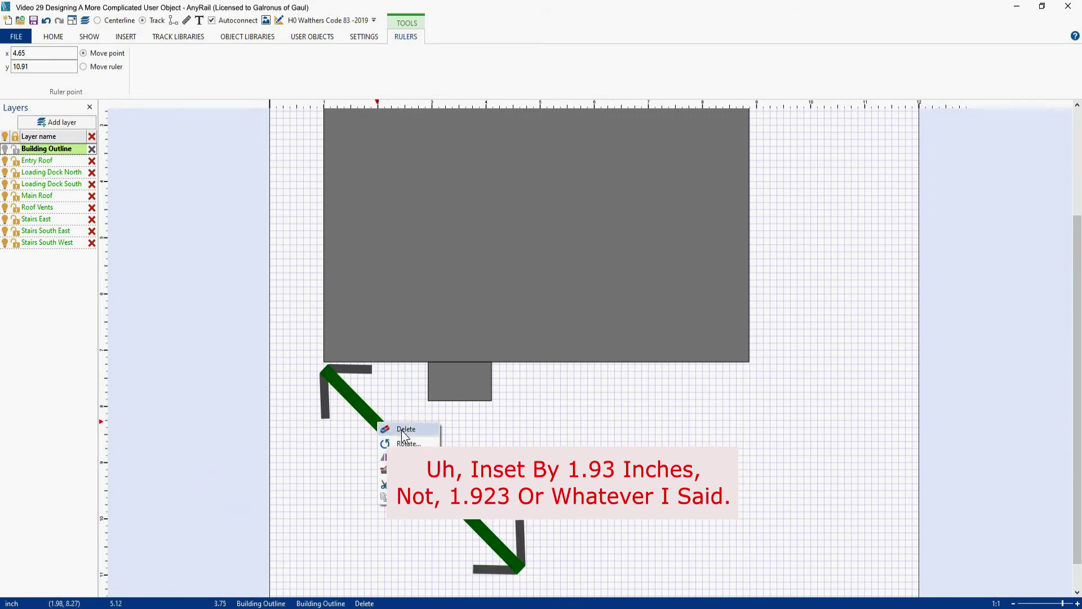
{"action": "left_click", "coordinate": [402, 430]}
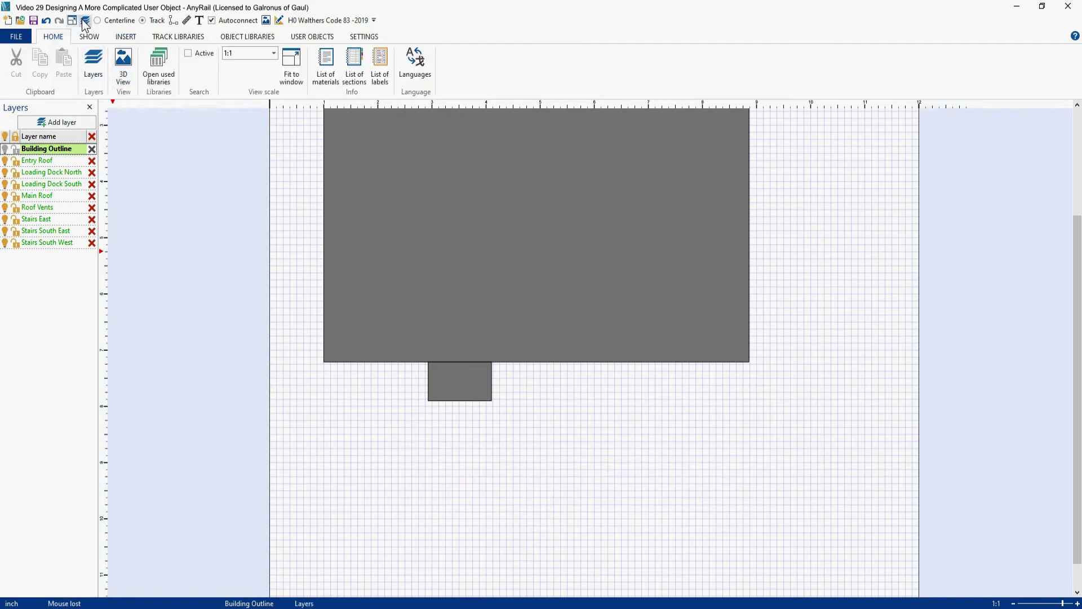
{"action": "scroll", "coordinate": [823, 308], "scroll_direction": "up", "scroll_amount": 3}
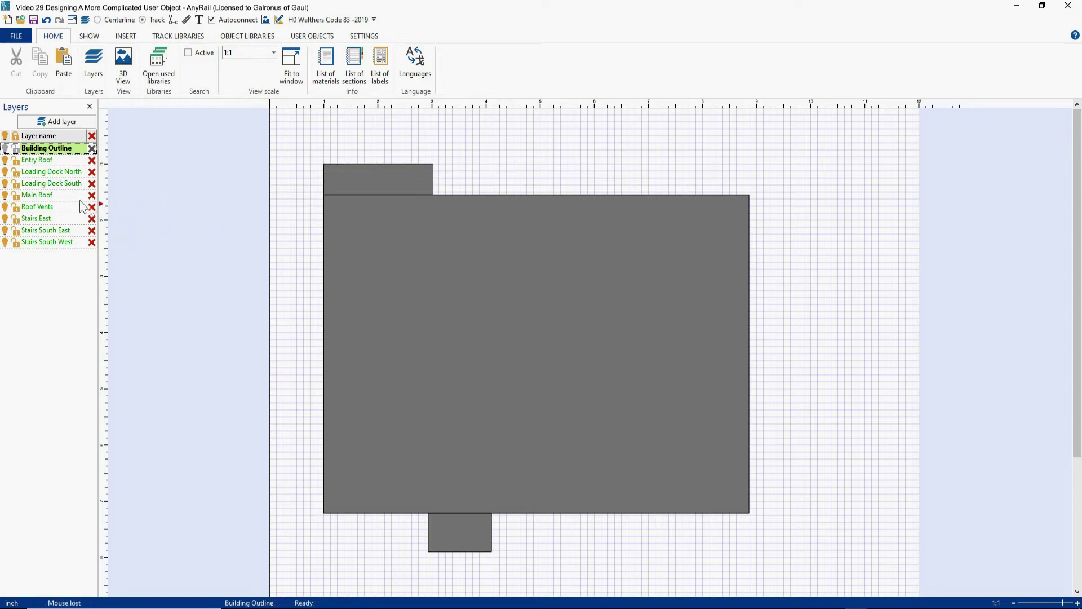
Step: Insert a rectangle 2.26 inches wide and 0.55 inches high on the Loading Dock North layer, in the empty area above the building
{"action": "left_click", "coordinate": [58, 170]}
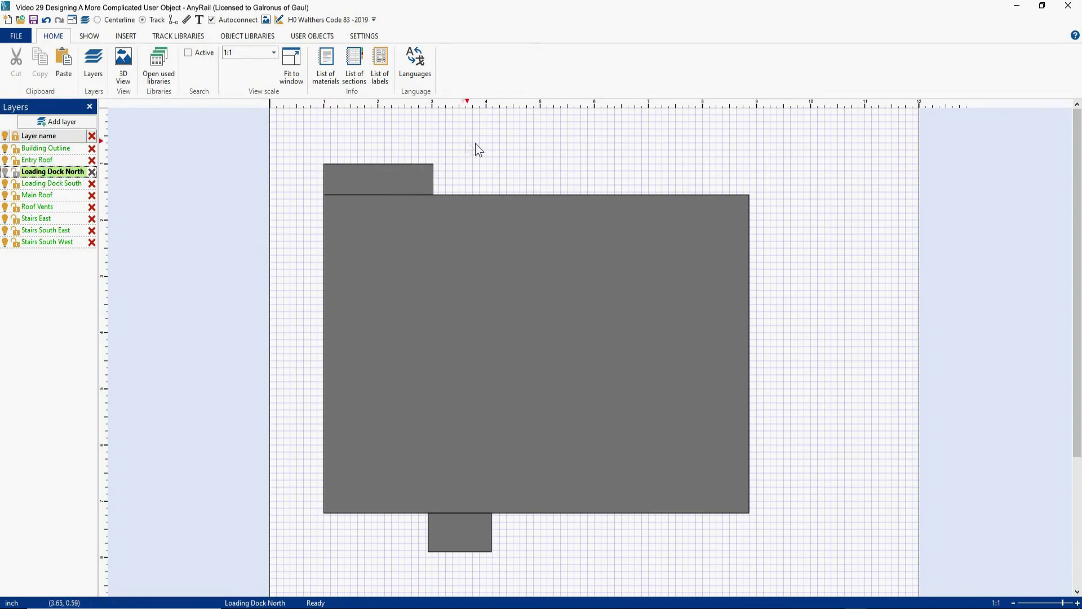
{"action": "scroll", "coordinate": [556, 127], "scroll_direction": "up", "scroll_amount": 3}
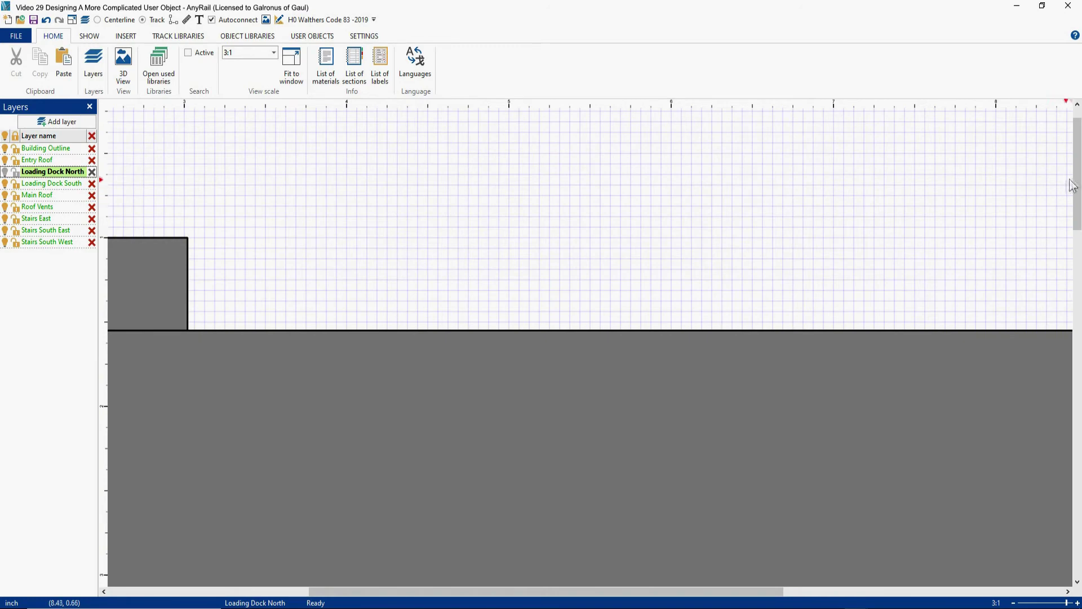
{"action": "left_click_drag", "start_coordinate": [1074, 186], "coordinate": [1075, 178]}
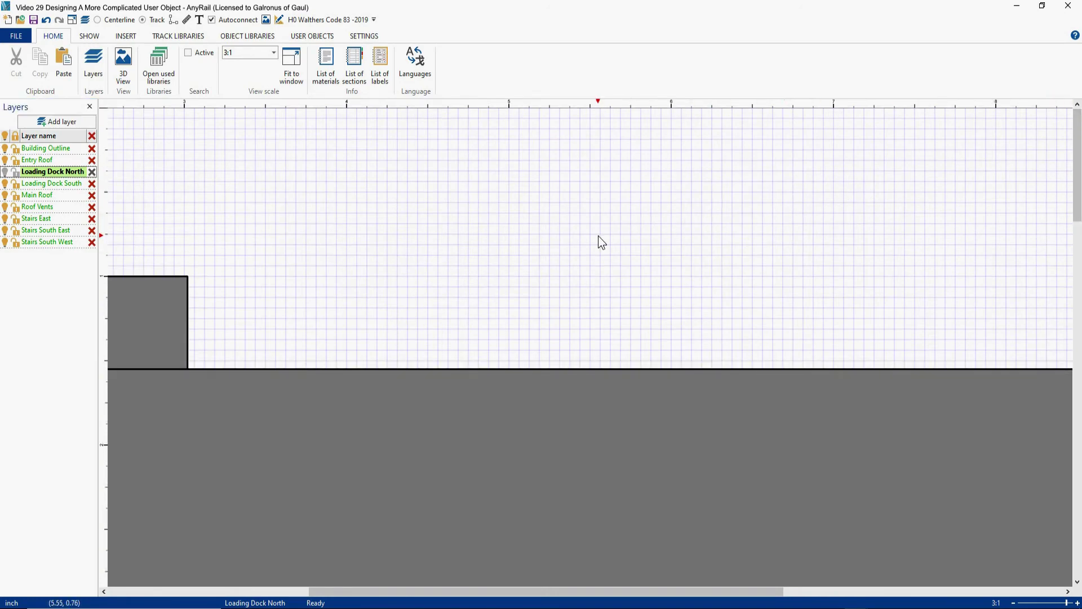
{"action": "left_click", "coordinate": [125, 35]}
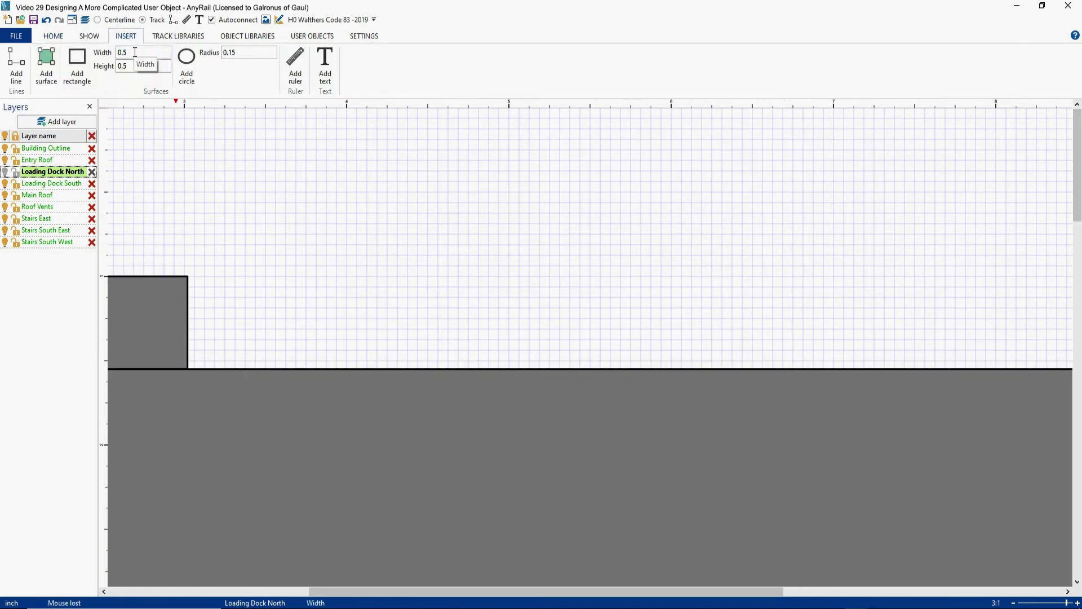
{"action": "double_click", "coordinate": [135, 52]}
{"action": "type", "text": "2.26"}
{"action": "key", "text": "Tab"}
{"action": "type", "text": ".55"}
{"action": "key", "text": "Return"}
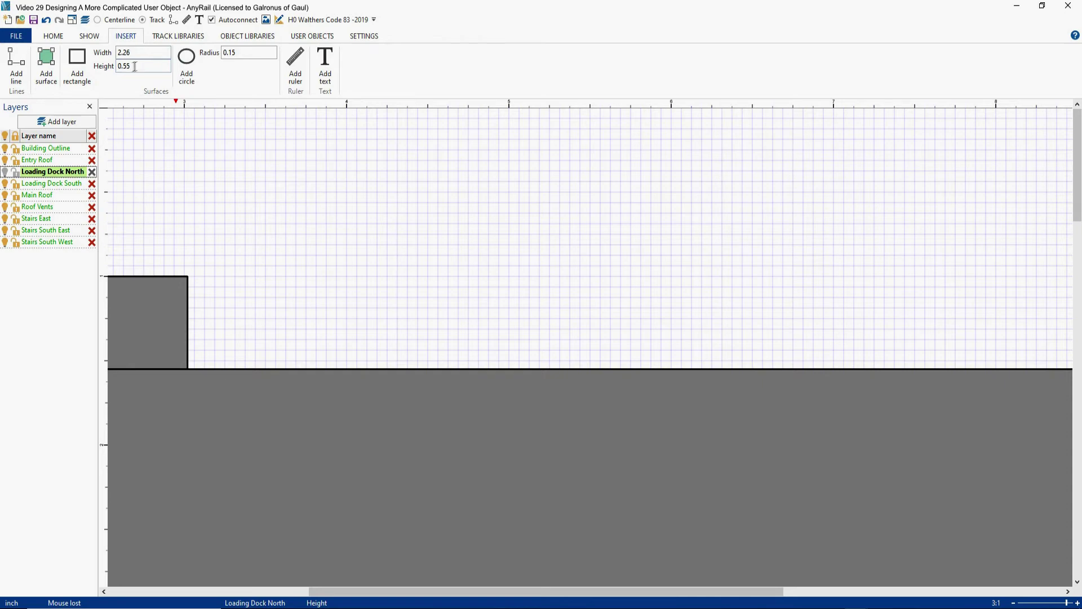
{"action": "left_click", "coordinate": [78, 58]}
{"action": "left_click", "coordinate": [593, 237]}
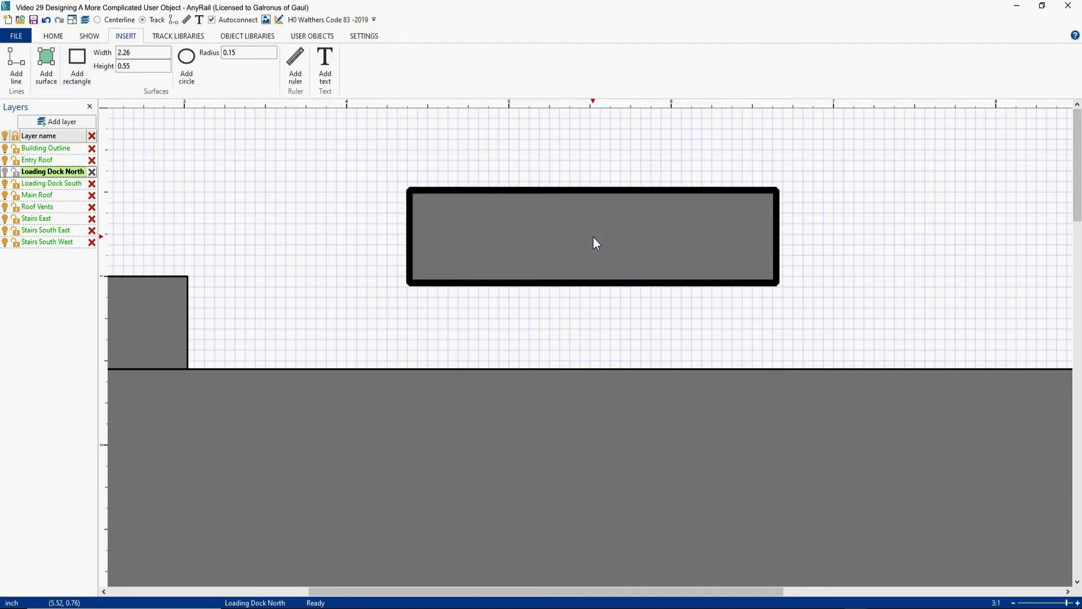
{"action": "key", "text": "Escape"}
Step: Set the outline line width of the new north loading dock rectangle to 0.01
{"action": "left_click", "coordinate": [587, 192]}
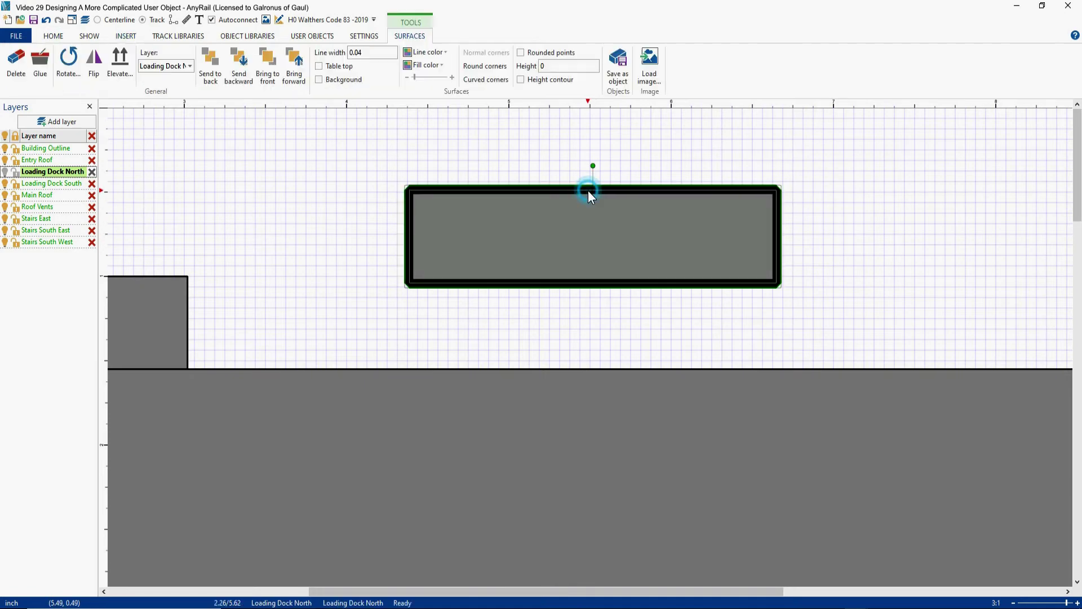
{"action": "left_click", "coordinate": [376, 53]}
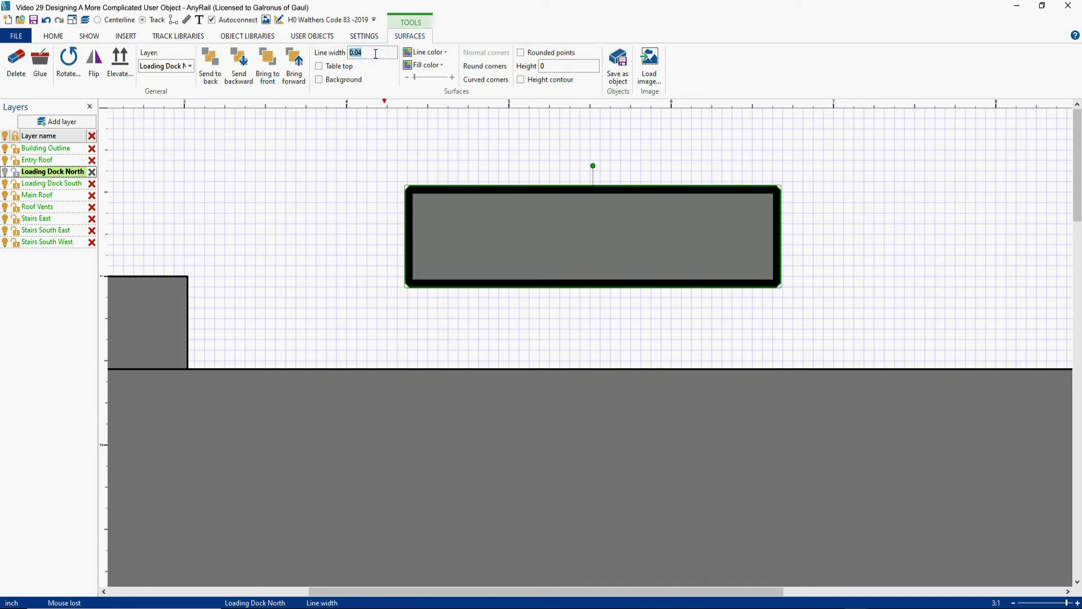
{"action": "type", "text": ".01"}
{"action": "key", "text": "Return"}
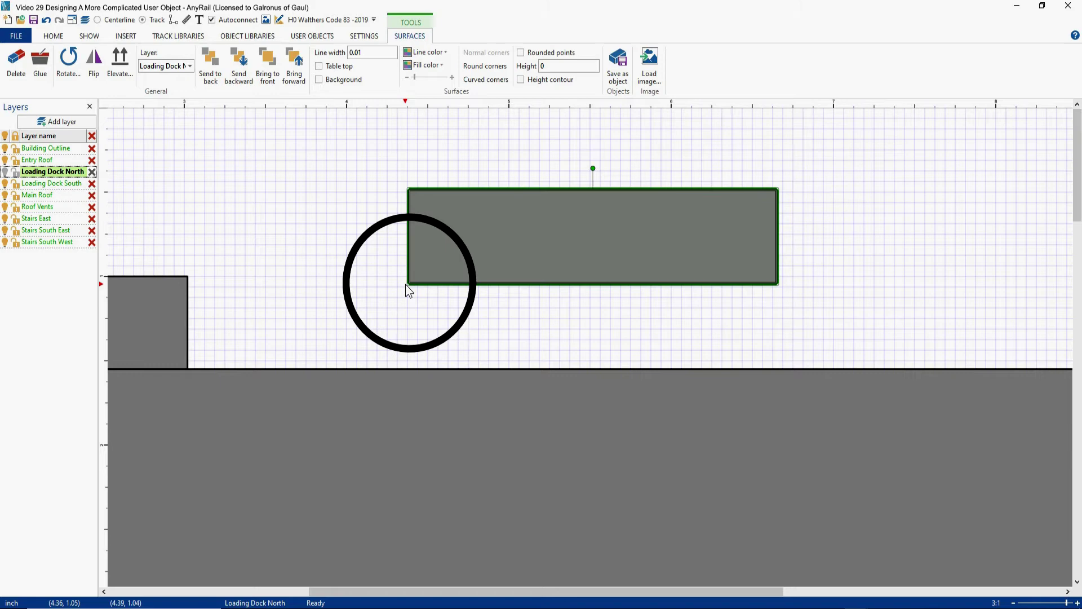
Step: Move the whole north dock rectangle so its lower-left corner sits on the building's top edge at x 3.85, y 1.55
{"action": "left_click", "coordinate": [351, 273]}
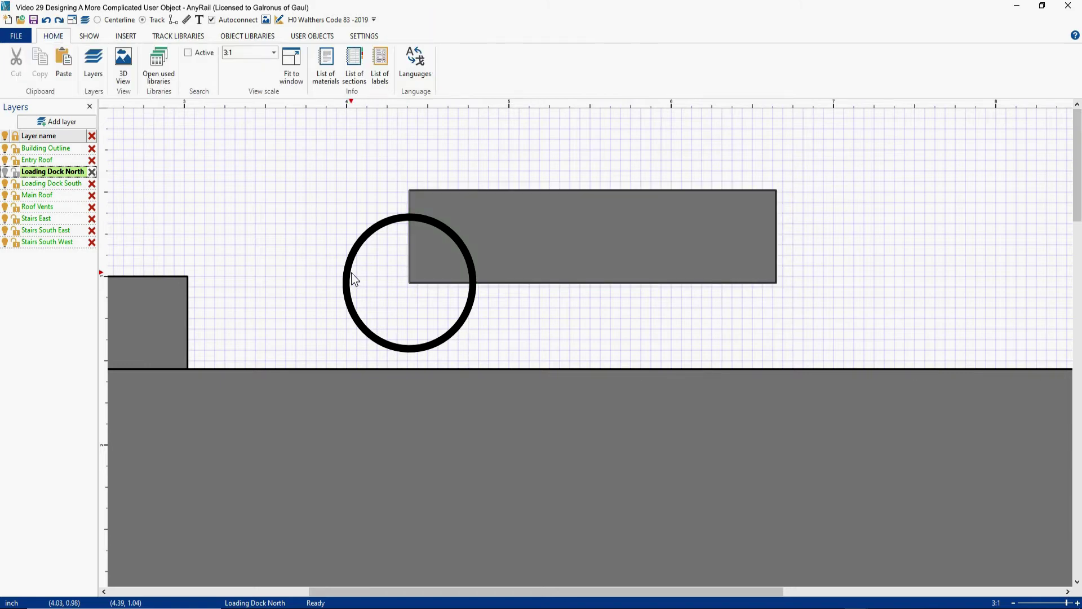
{"action": "left_click", "coordinate": [346, 275]}
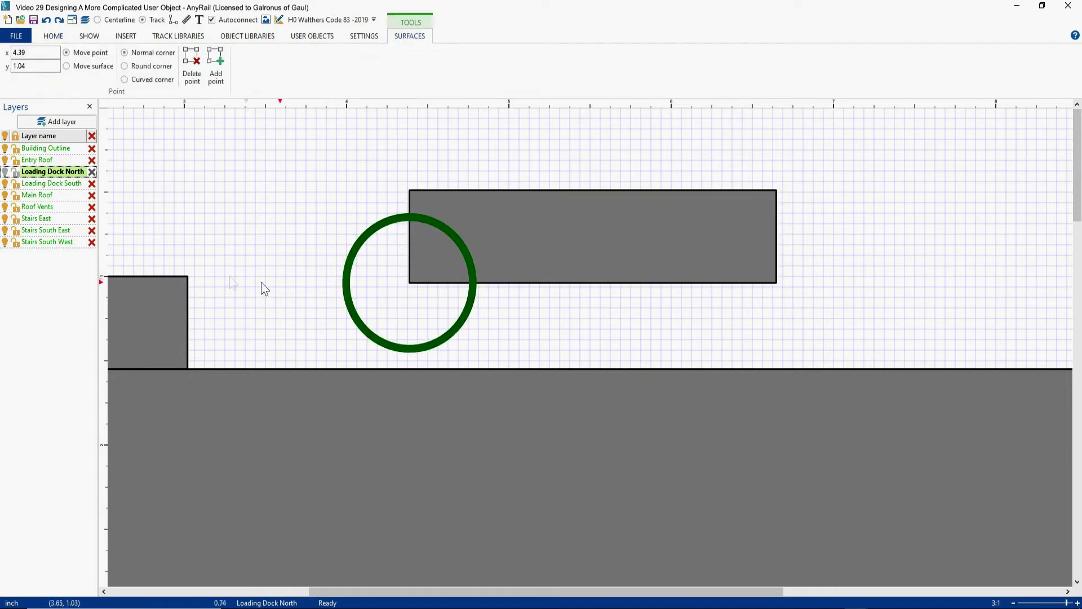
{"action": "left_click", "coordinate": [67, 66]}
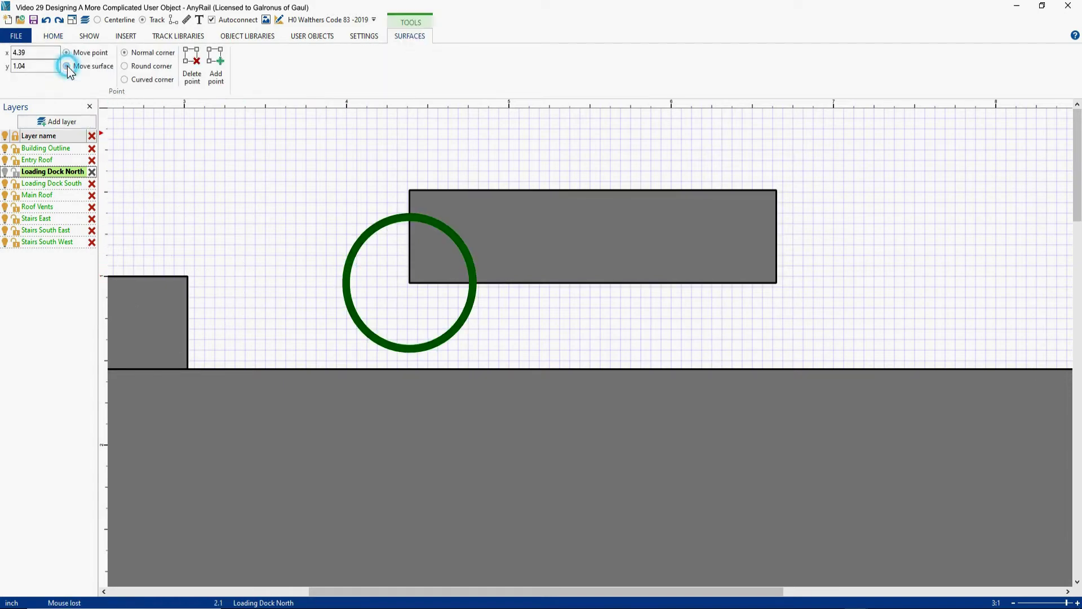
{"action": "double_click", "coordinate": [20, 53]}
{"action": "type", "text": "3.8"}
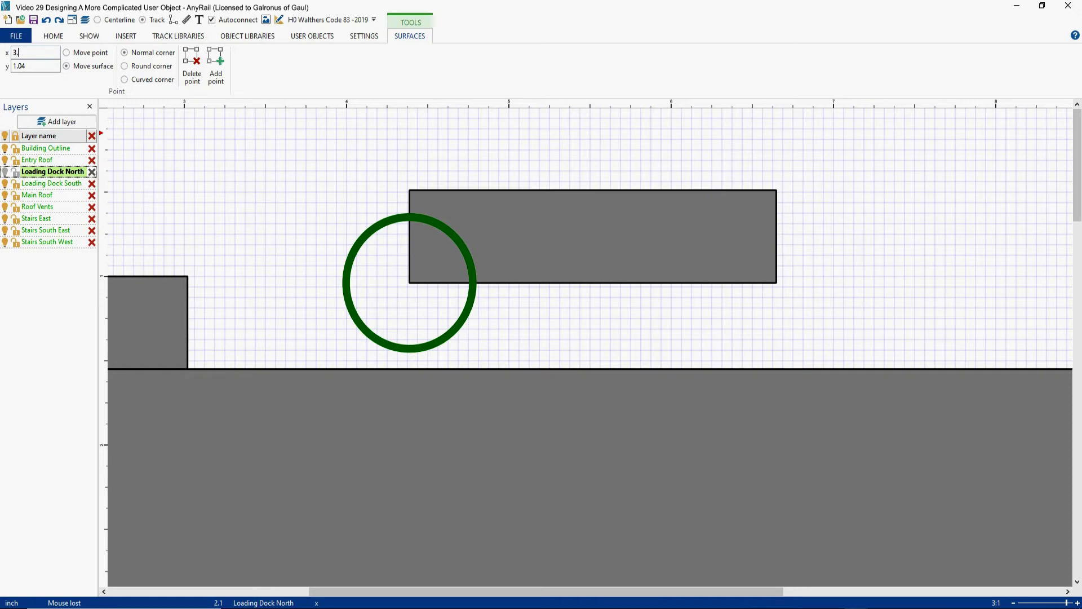
{"action": "double_click", "coordinate": [35, 66]}
{"action": "type", "text": "1.55"}
{"action": "key", "text": "Return"}
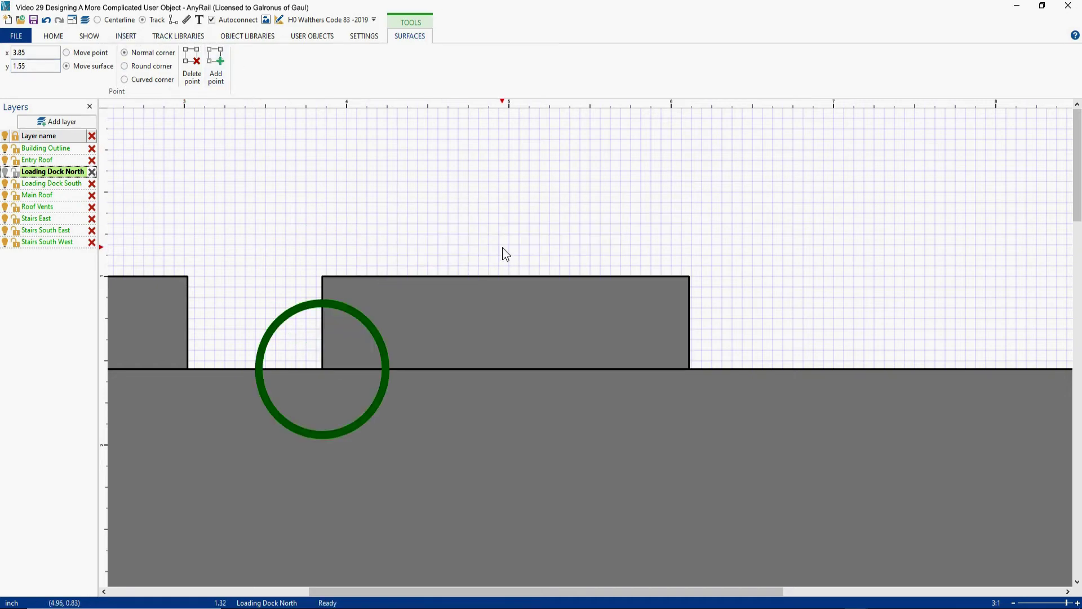
Step: Insert a rectangle 2.07 inches wide and 0.69 inches high on the Loading Dock South layer, in the empty area below the building
{"action": "scroll", "coordinate": [503, 247], "scroll_direction": "down", "scroll_amount": 2}
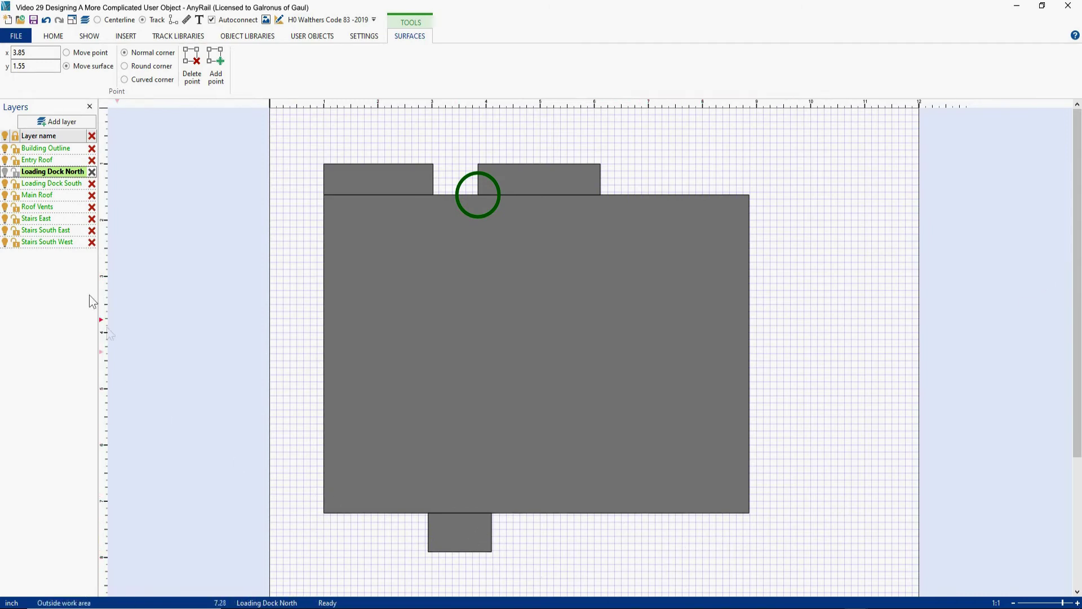
{"action": "left_click", "coordinate": [39, 183]}
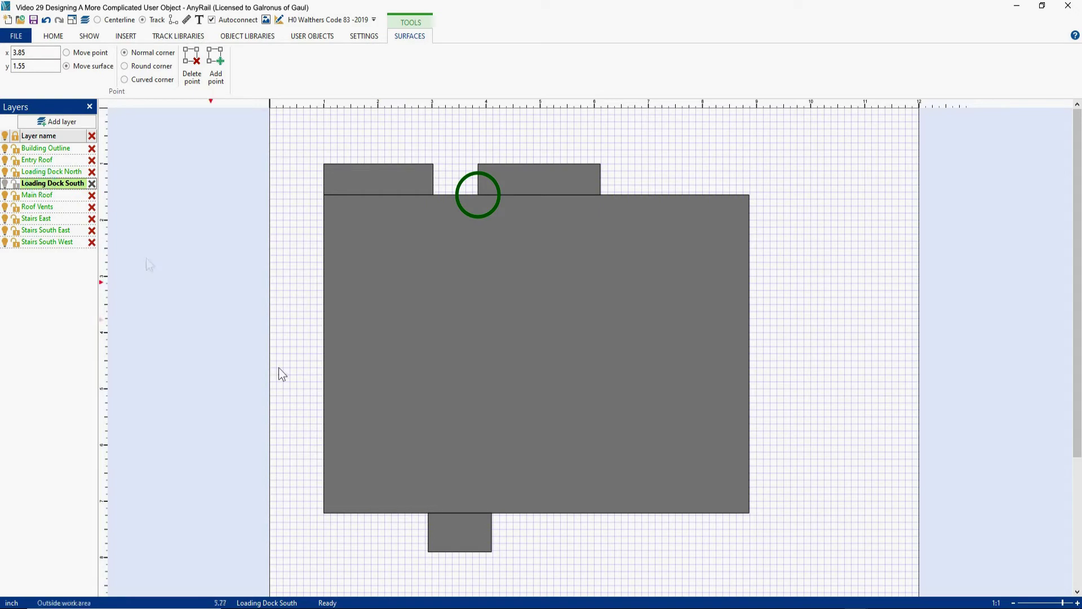
{"action": "scroll", "coordinate": [629, 560], "scroll_direction": "up", "scroll_amount": 2}
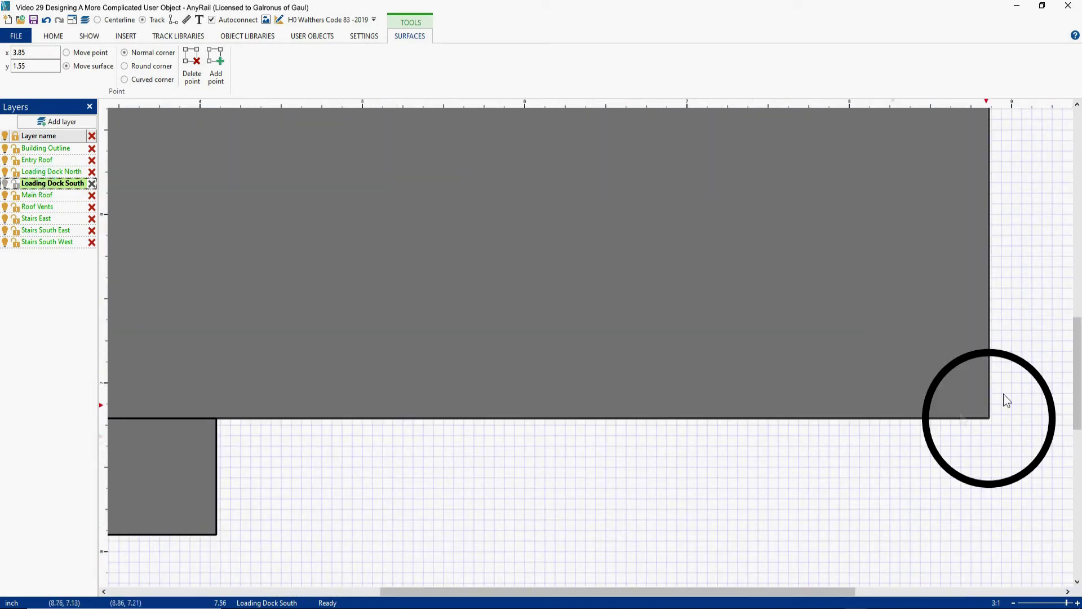
{"action": "left_click_drag", "start_coordinate": [1078, 373], "coordinate": [1078, 409]}
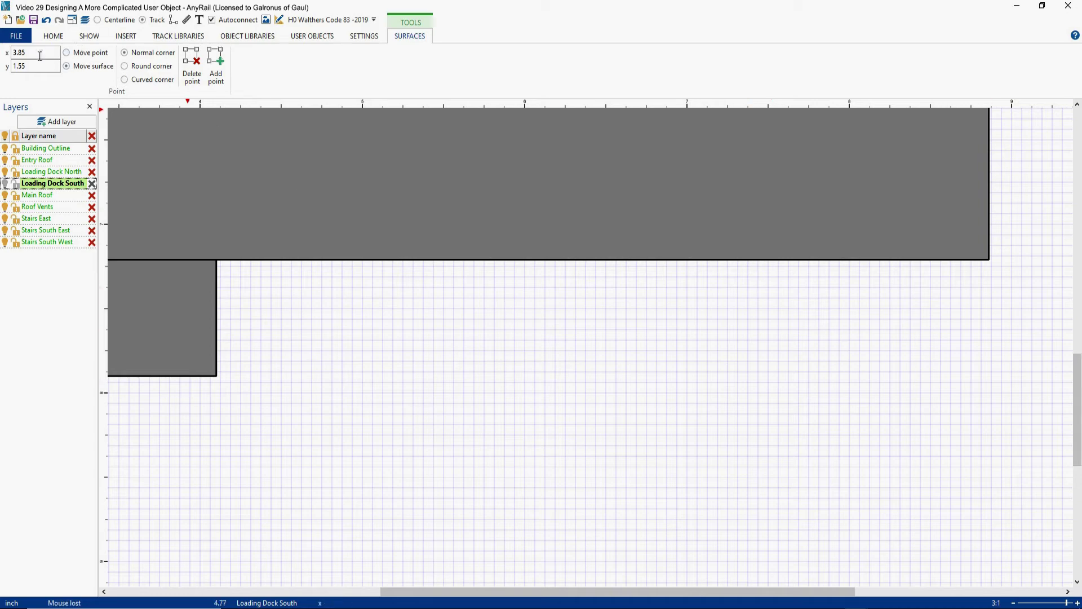
{"action": "left_click", "coordinate": [125, 35]}
{"action": "left_click", "coordinate": [138, 52]}
{"action": "type", "text": "2.07"}
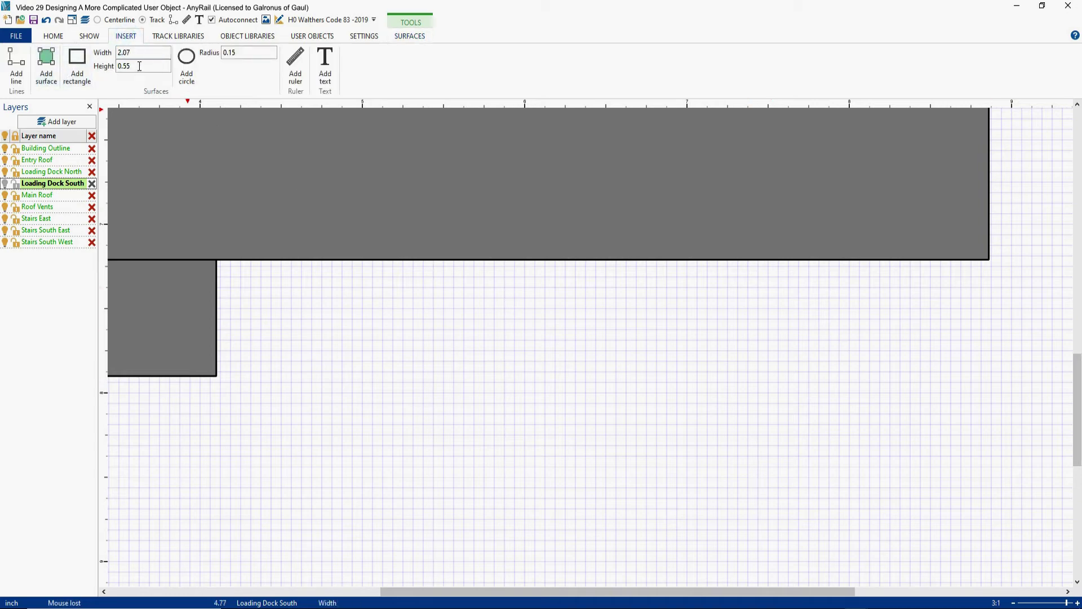
{"action": "double_click", "coordinate": [139, 66]}
{"action": "type", "text": "0.69"}
{"action": "left_click", "coordinate": [77, 66]}
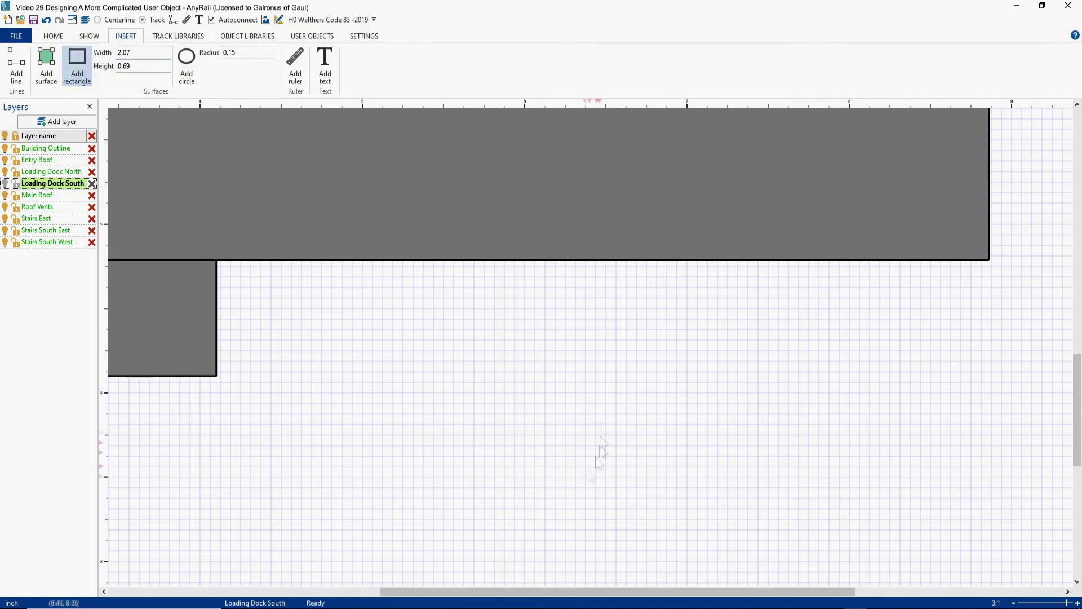
{"action": "left_click", "coordinate": [708, 382]}
Step: Set the outline line width of the new south loading dock rectangle to 0.01
{"action": "left_click", "coordinate": [369, 55]}
{"action": "type", "text": ".01"}
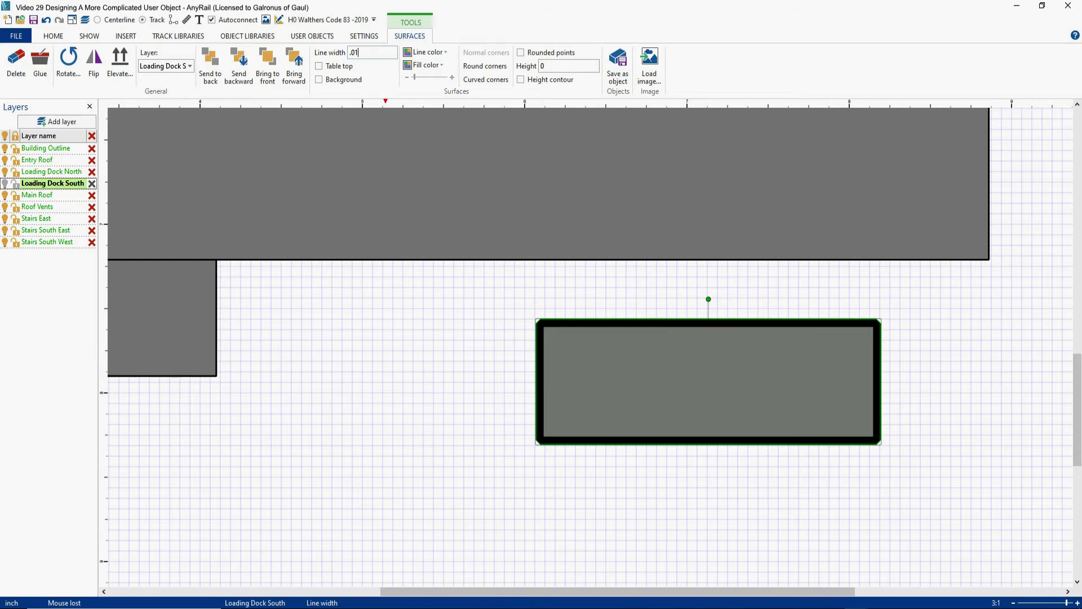
{"action": "key", "text": "Return"}
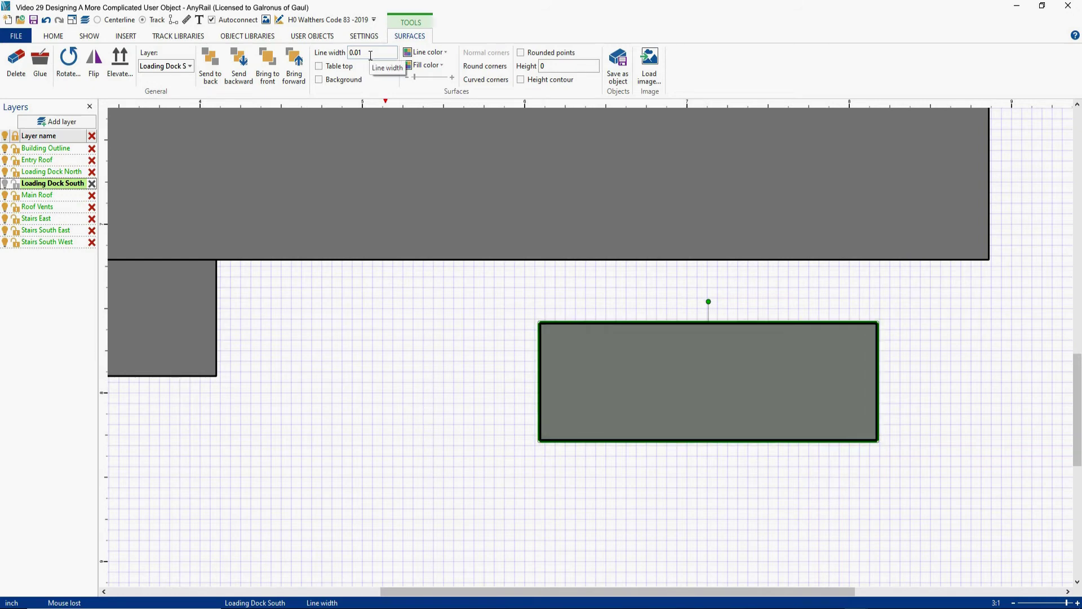
Step: Move the whole south dock rectangle so its upper-right corner sits on the building's bottom edge at x 8.79, y 7.21
{"action": "left_click", "coordinate": [877, 325]}
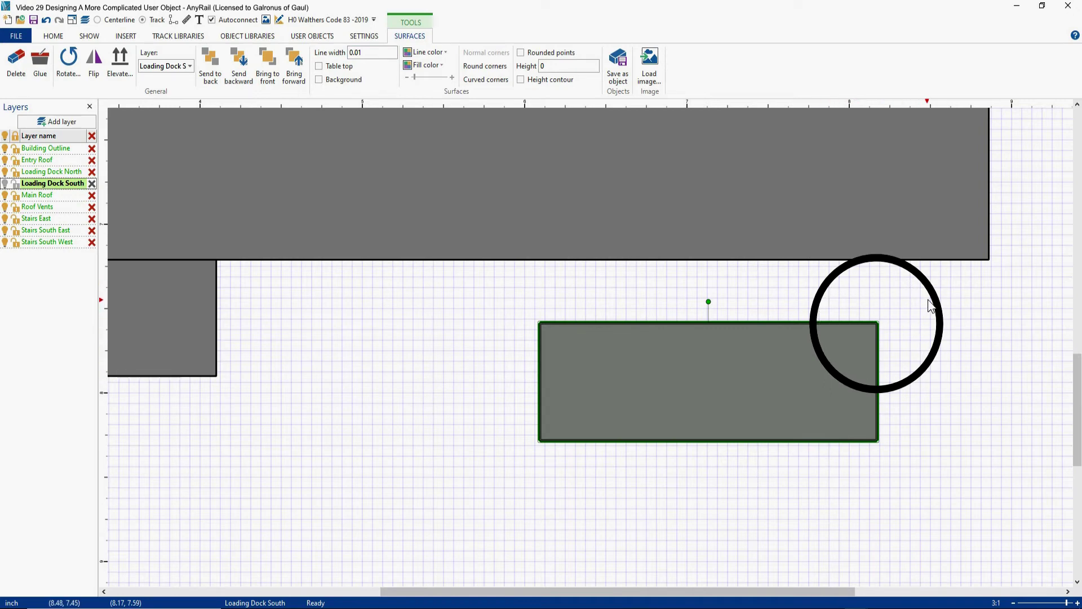
{"action": "left_click", "coordinate": [988, 260]}
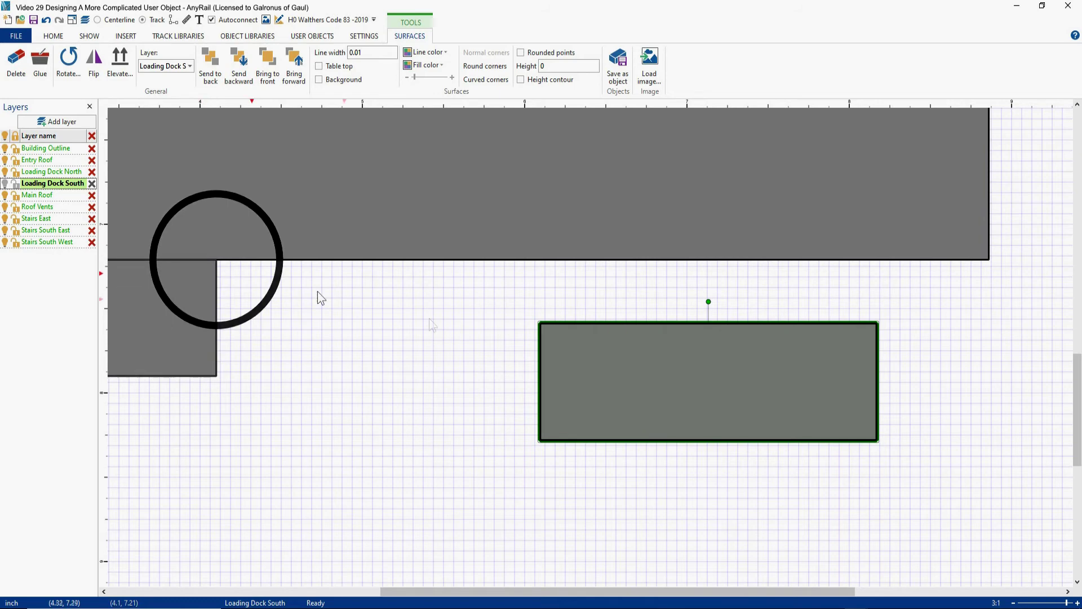
{"action": "left_click", "coordinate": [940, 309]}
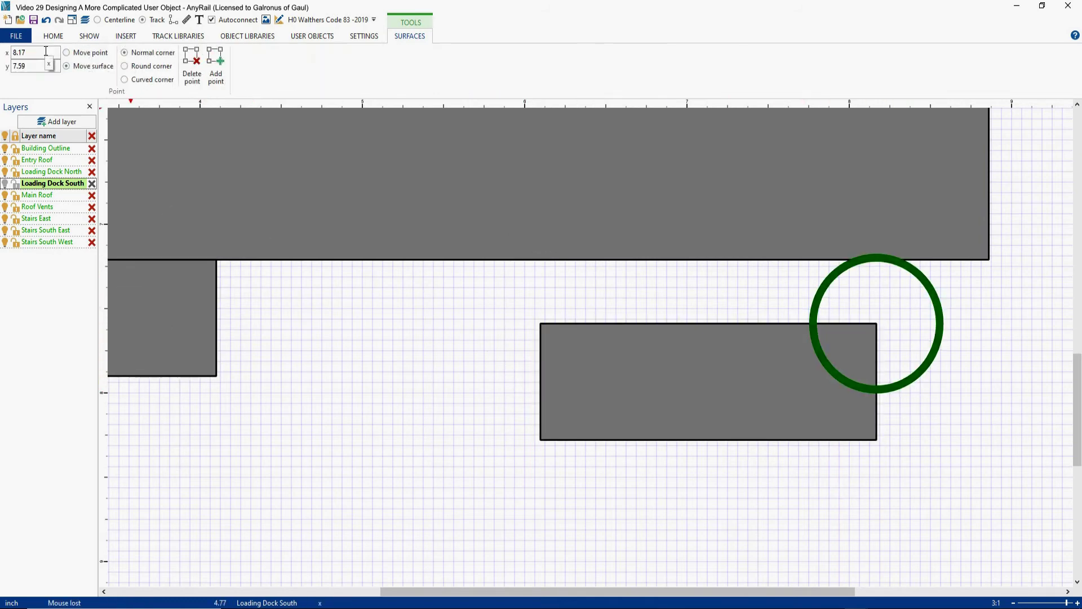
{"action": "double_click", "coordinate": [34, 53]}
{"action": "type", "text": "8.7"}
{"action": "key", "text": "Tab"}
{"action": "type", "text": "7.21"}
{"action": "key", "text": "Return"}
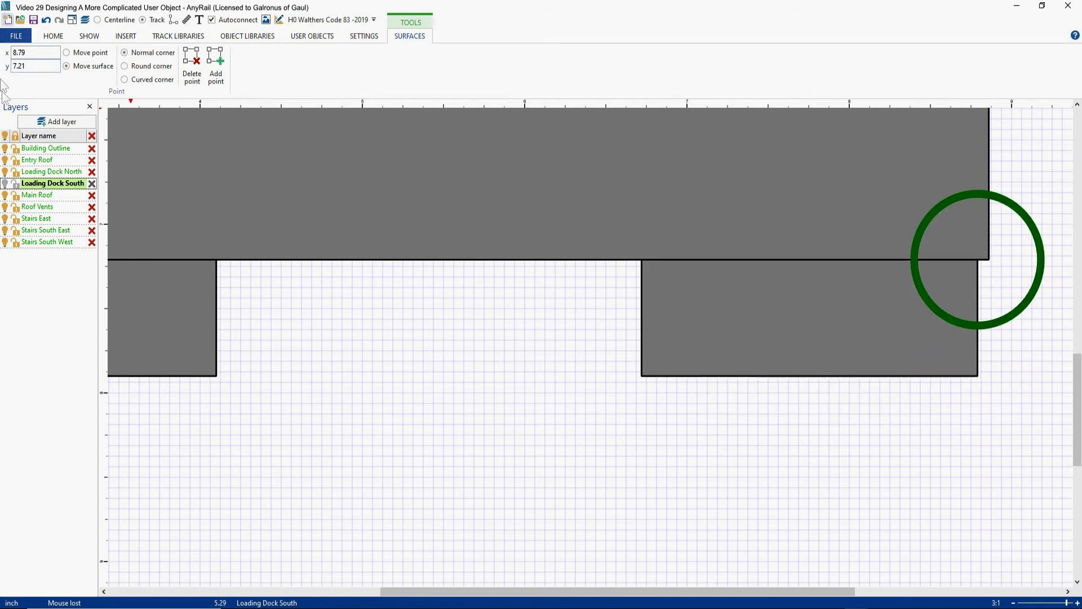
{"action": "scroll", "coordinate": [571, 450], "scroll_direction": "down", "scroll_amount": 1}
{"action": "scroll", "coordinate": [571, 449], "scroll_direction": "down", "scroll_amount": 1}
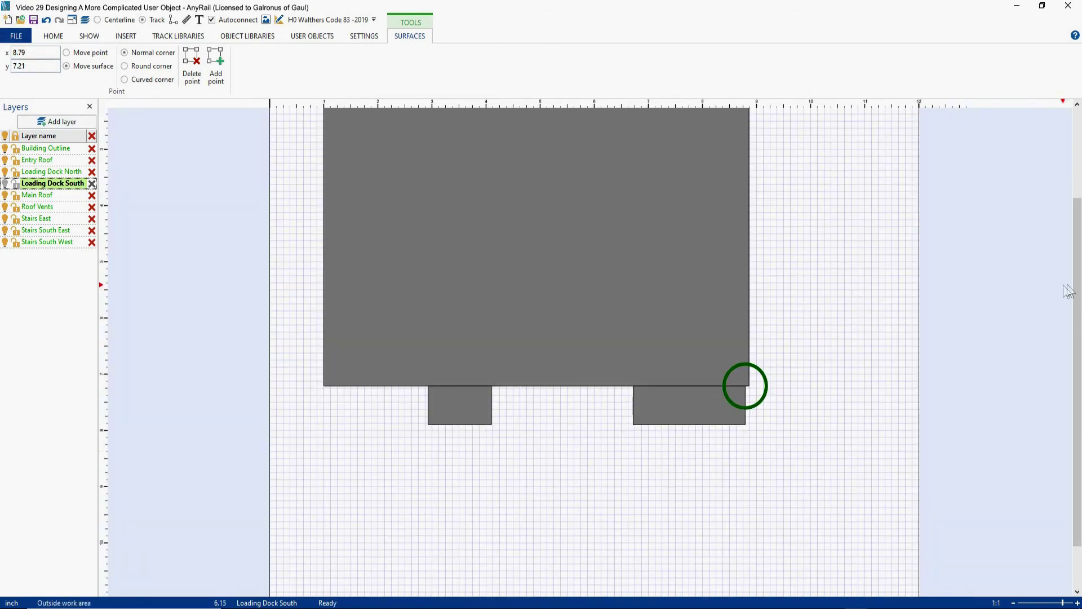
{"action": "left_click_drag", "start_coordinate": [1063, 290], "coordinate": [1048, 176]}
{"action": "left_click", "coordinate": [833, 294]}
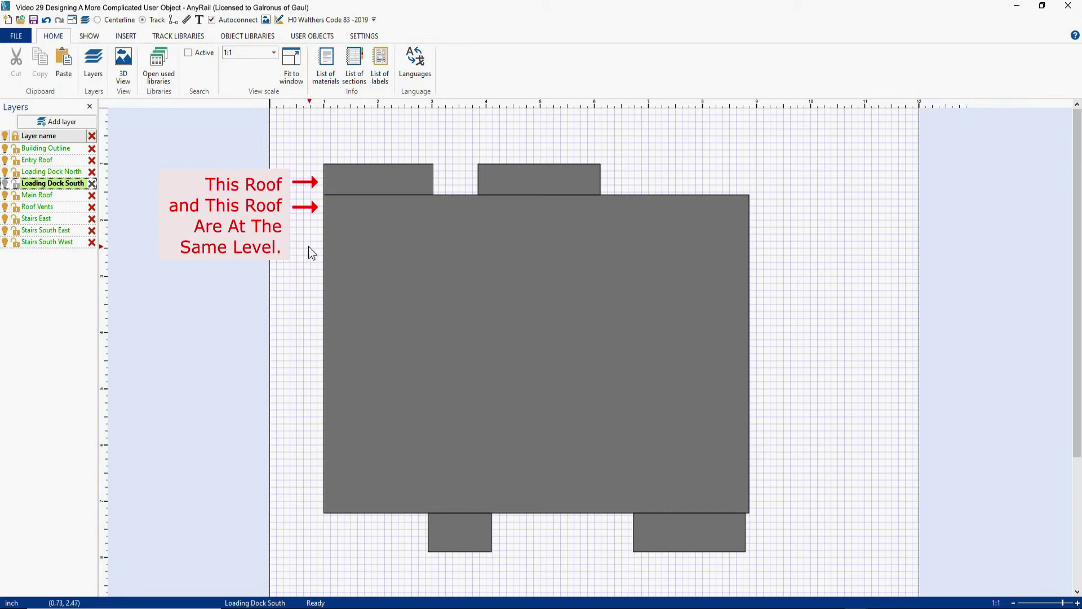
Step: Fill the building's upper-left rectangle and the large main rectangle with dark red
{"action": "left_click", "coordinate": [378, 164]}
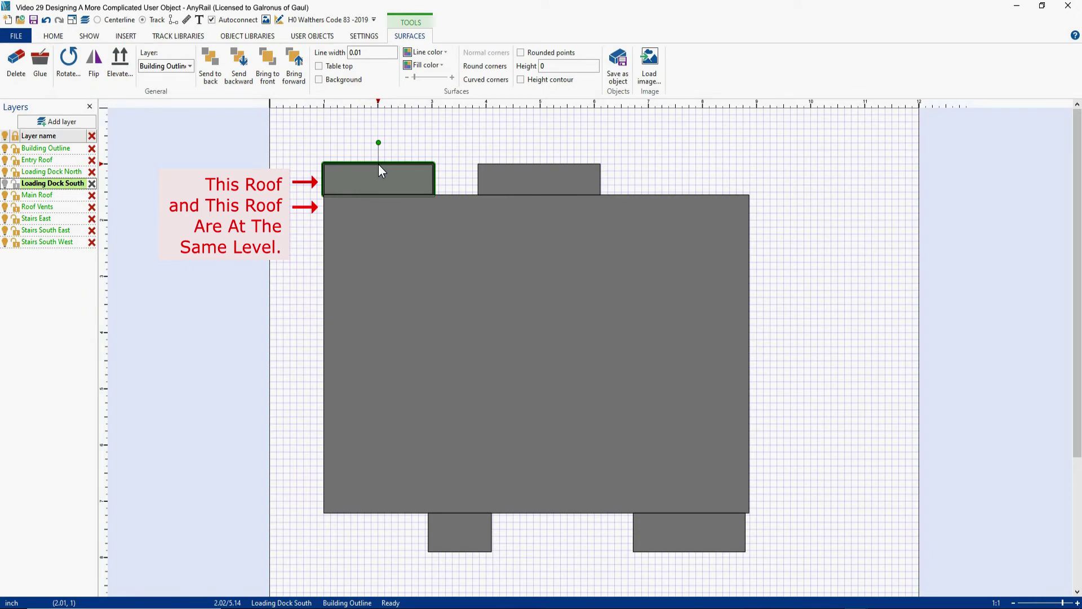
{"action": "left_click", "coordinate": [442, 65]}
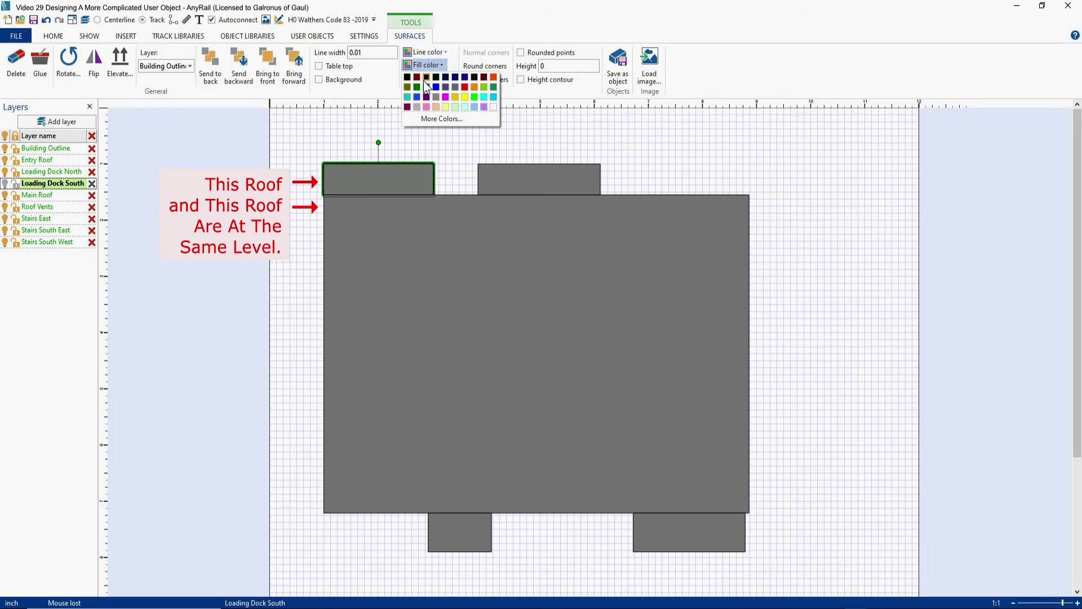
{"action": "left_click", "coordinate": [417, 77]}
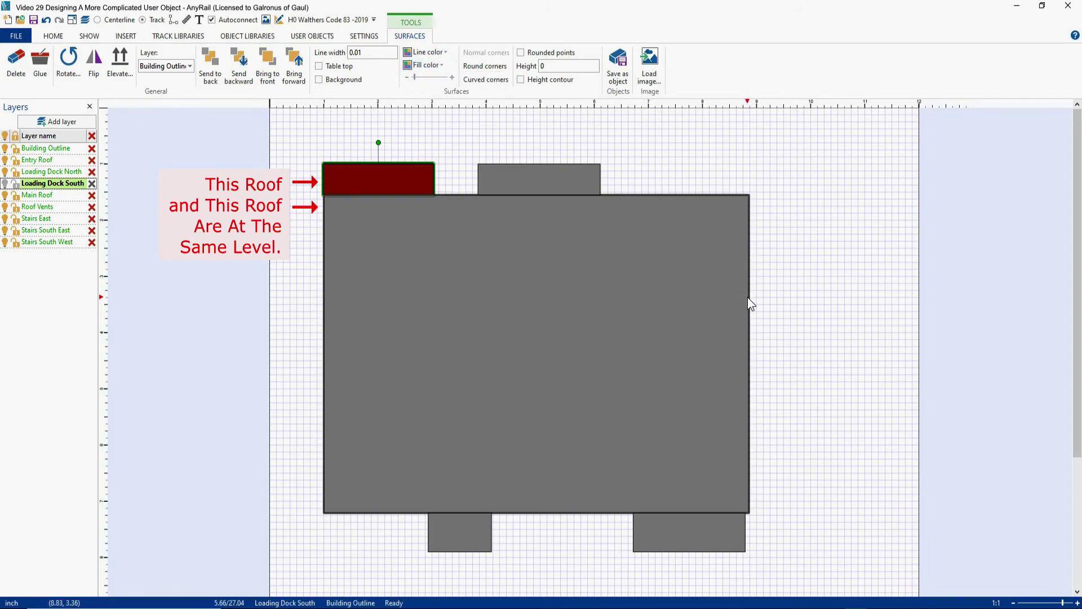
{"action": "left_click", "coordinate": [748, 299]}
{"action": "left_click", "coordinate": [424, 65]}
{"action": "left_click", "coordinate": [415, 76]}
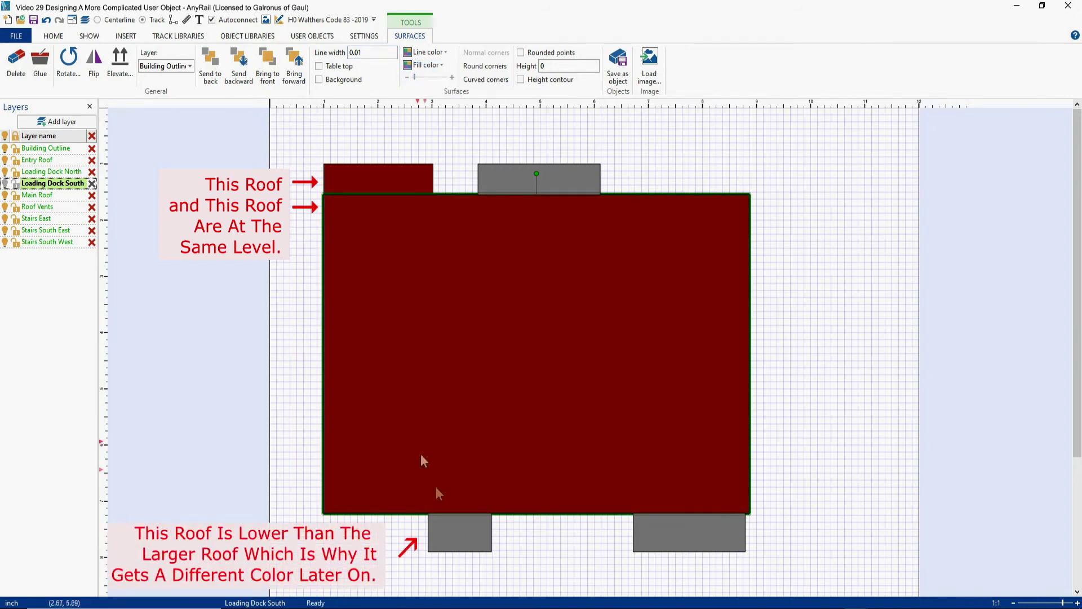
Step: Fill the small rectangle below the building's lower-left part with a darker red from the extended color chooser
{"action": "left_click", "coordinate": [473, 559]}
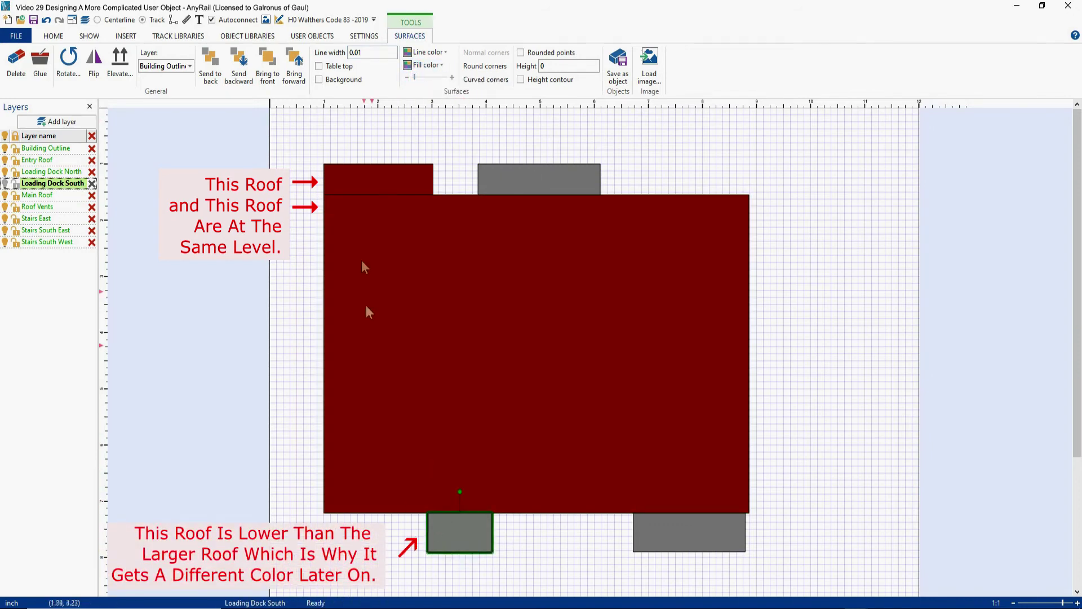
{"action": "left_click", "coordinate": [441, 65]}
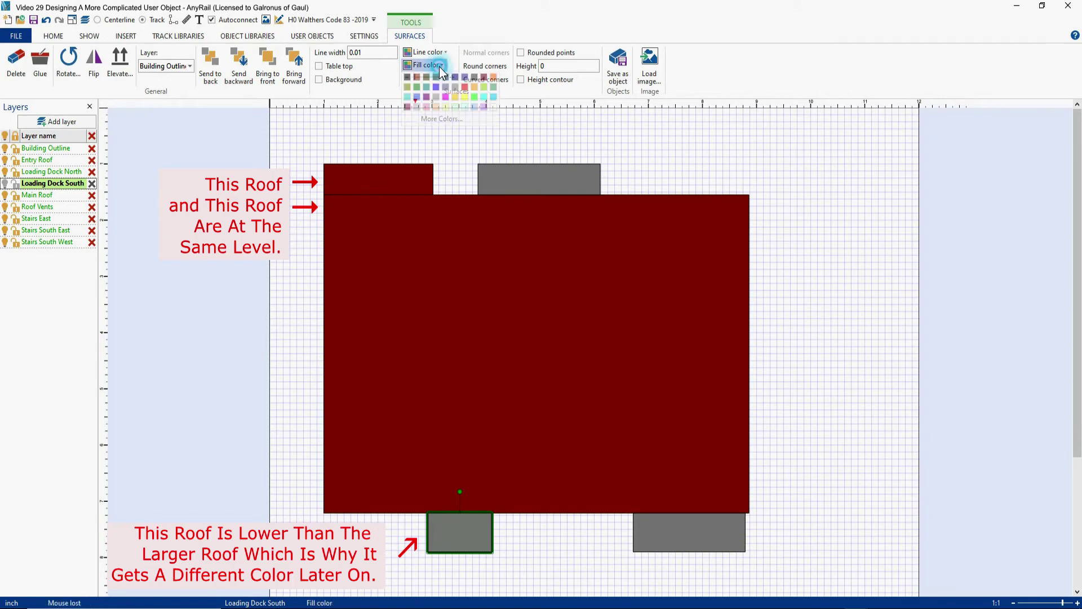
{"action": "left_click", "coordinate": [442, 121]}
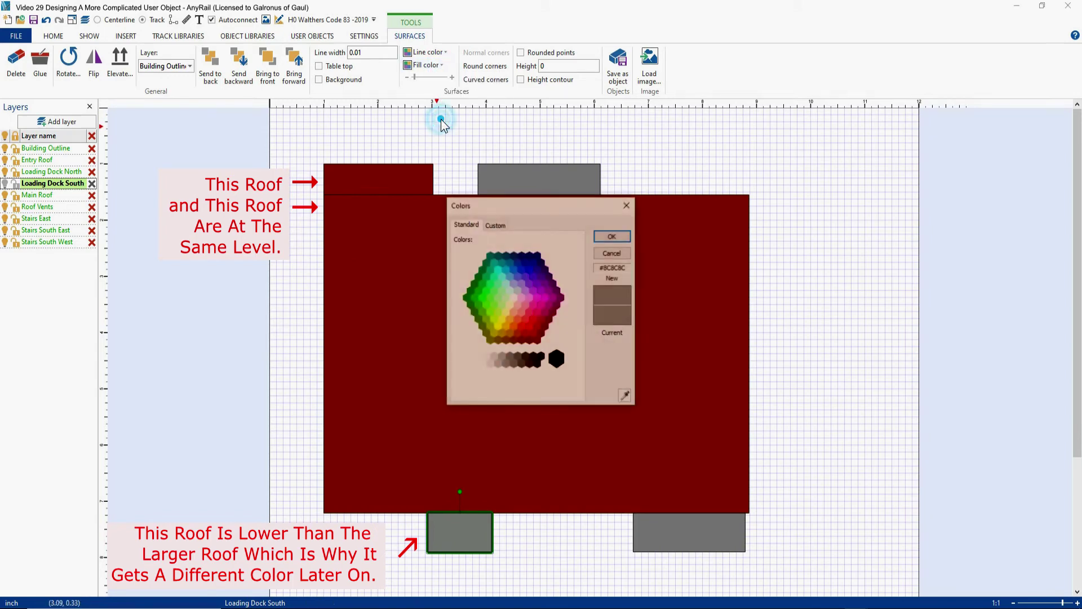
{"action": "left_click", "coordinate": [529, 341]}
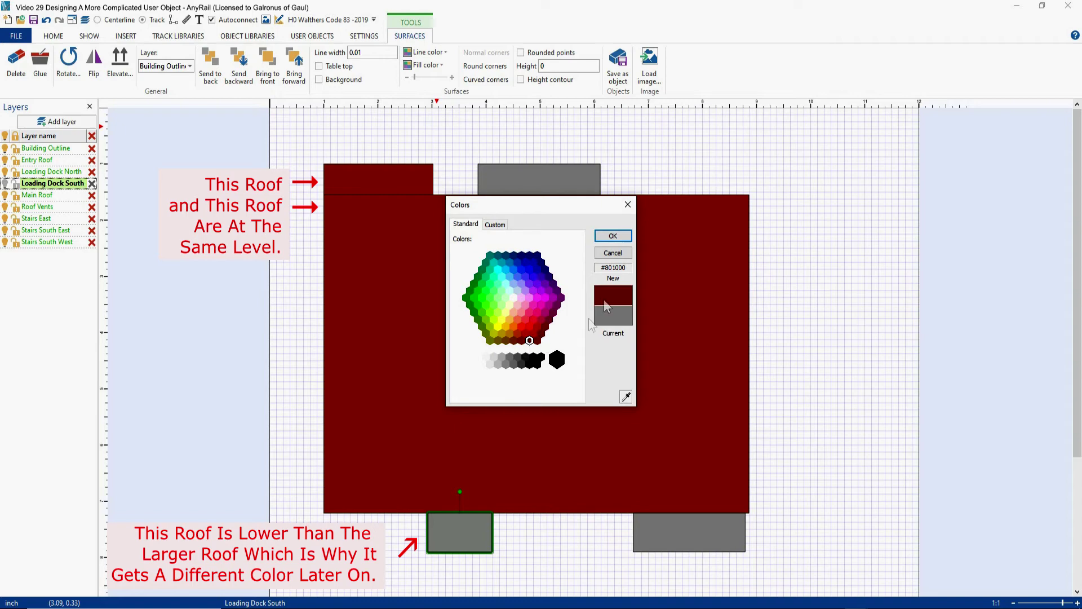
{"action": "left_click", "coordinate": [611, 235]}
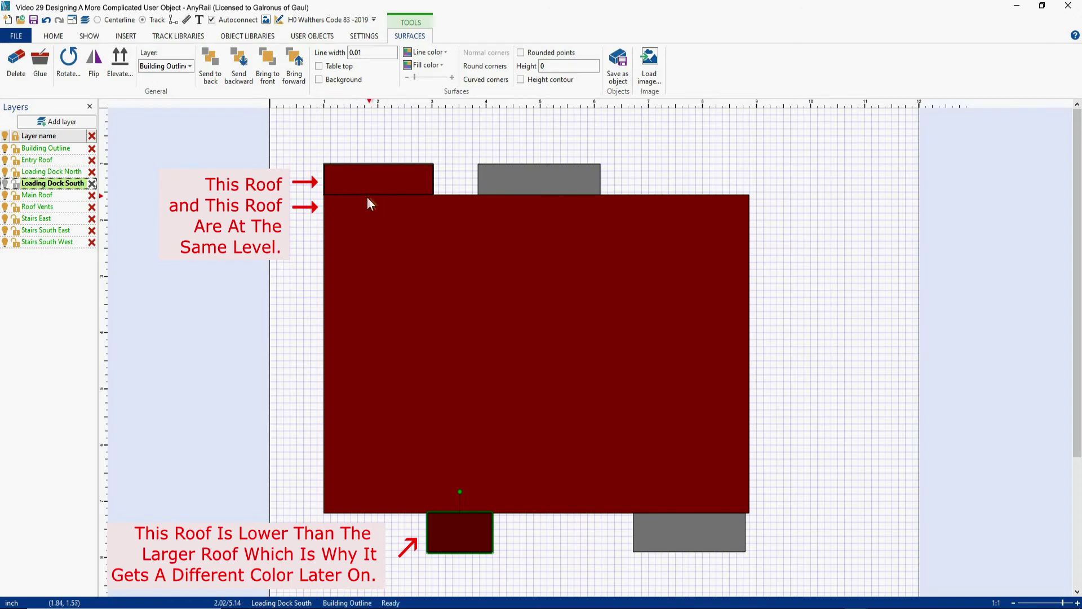
{"action": "left_click", "coordinate": [308, 292]}
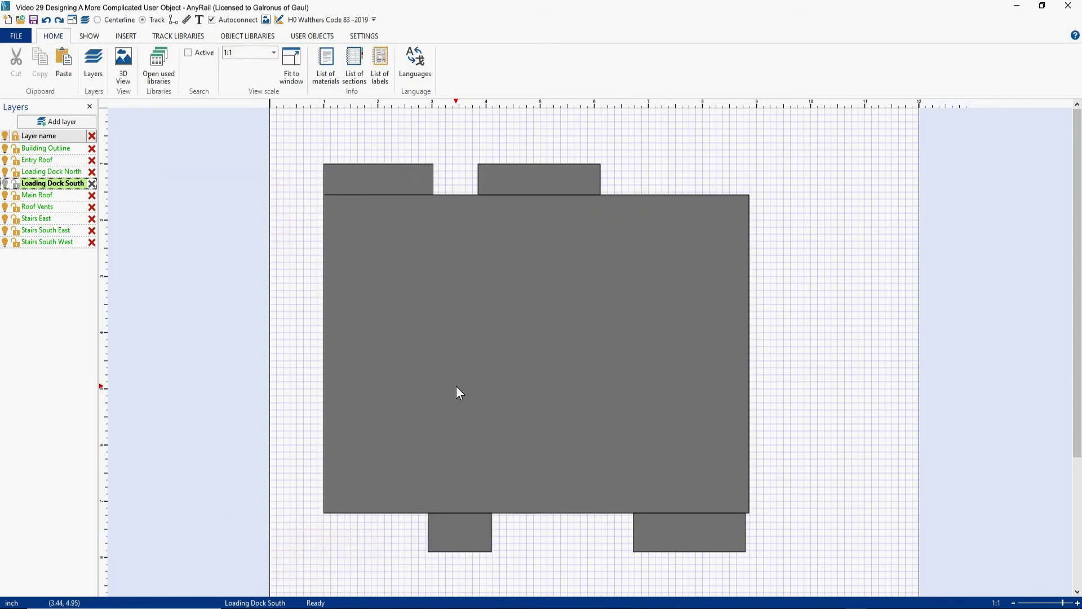
Step: Draw a rough six-corner surface on the Main Roof layer around the main building and its upper-left extension
{"action": "left_click", "coordinate": [35, 195]}
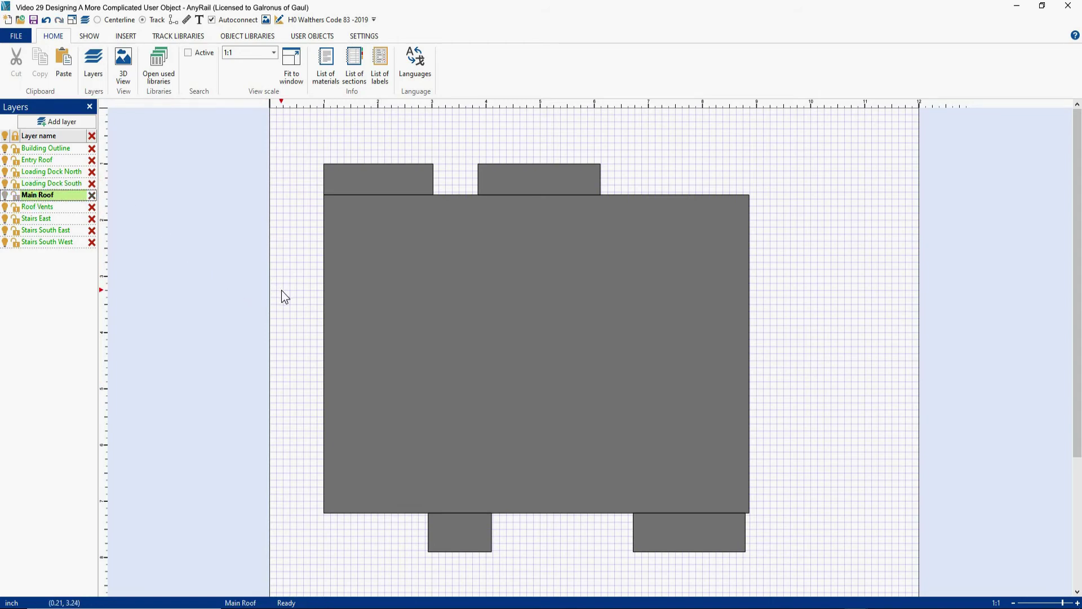
{"action": "left_click", "coordinate": [126, 36]}
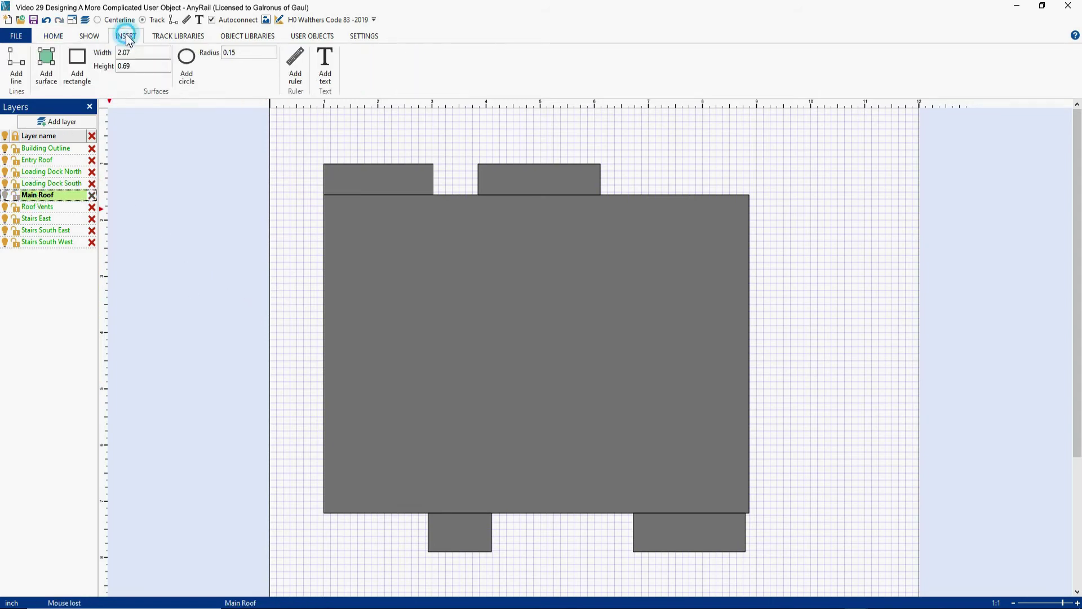
{"action": "left_click", "coordinate": [46, 65]}
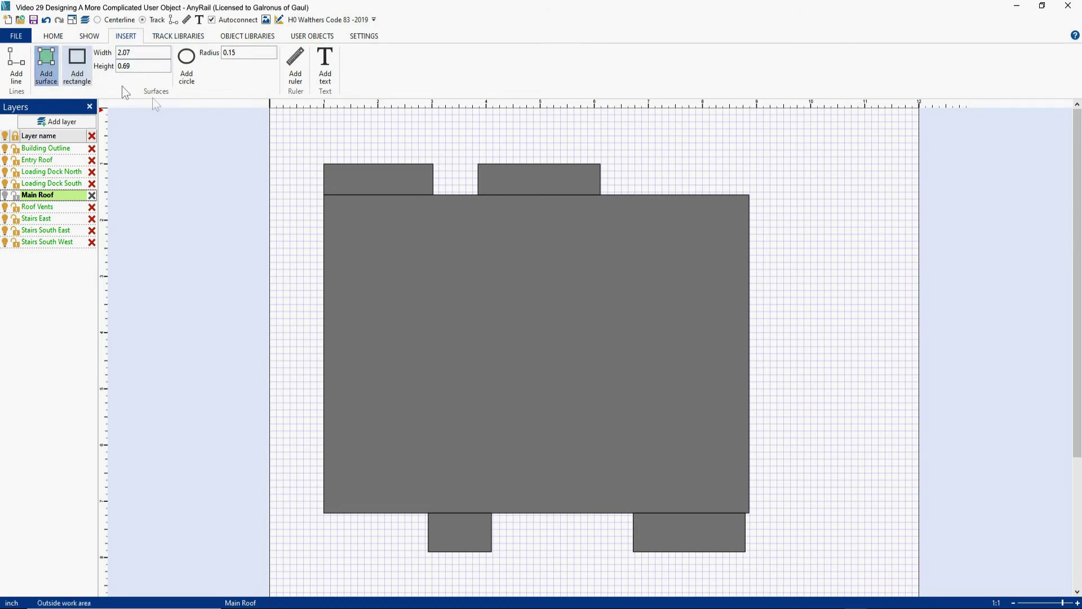
{"action": "left_click", "coordinate": [306, 155]}
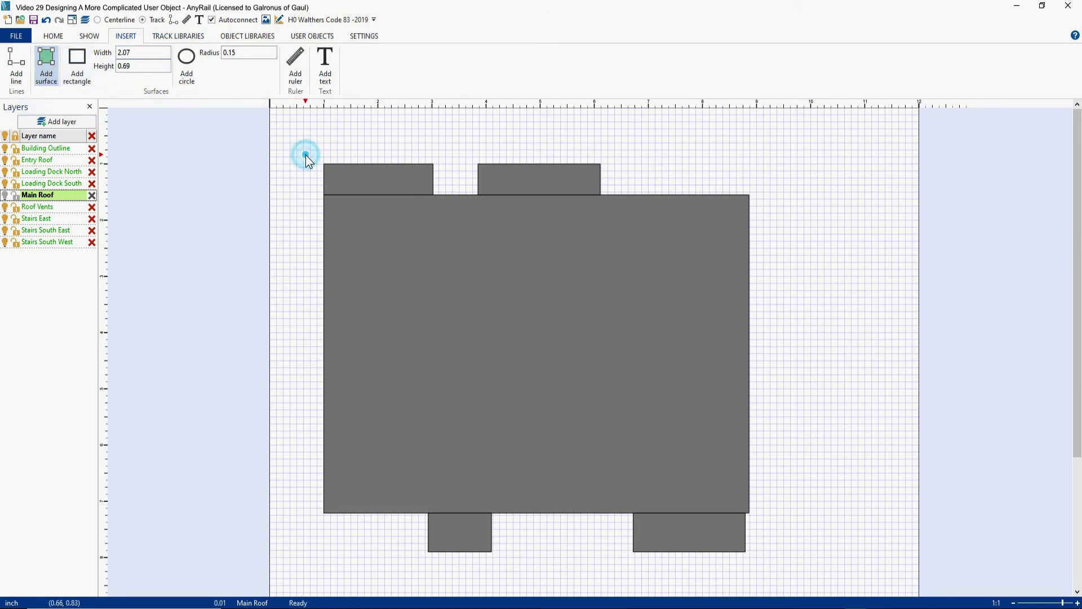
{"action": "left_click", "coordinate": [308, 522]}
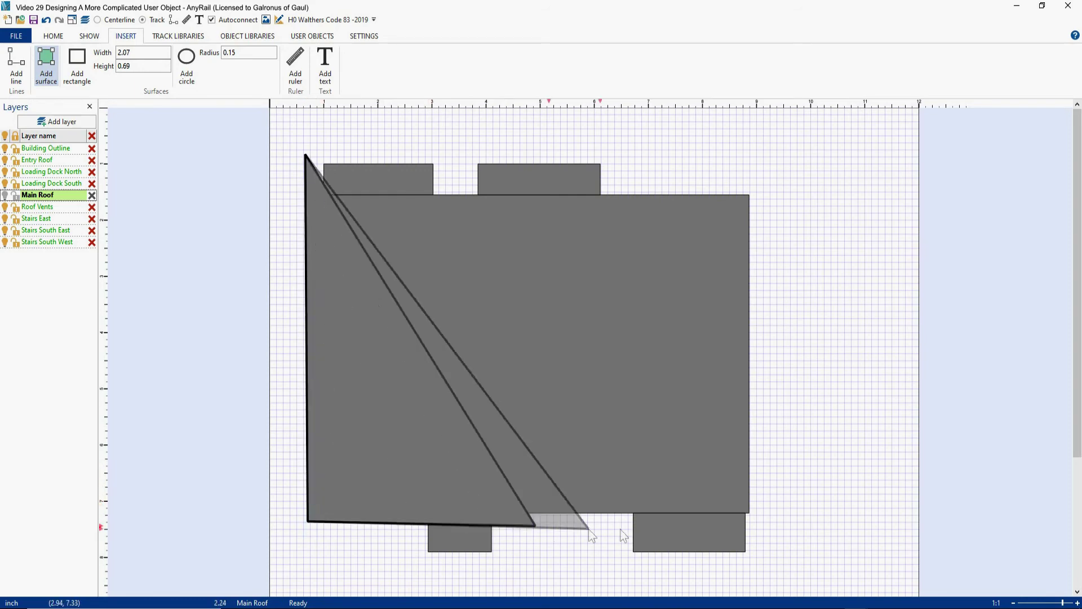
{"action": "left_click", "coordinate": [778, 517]}
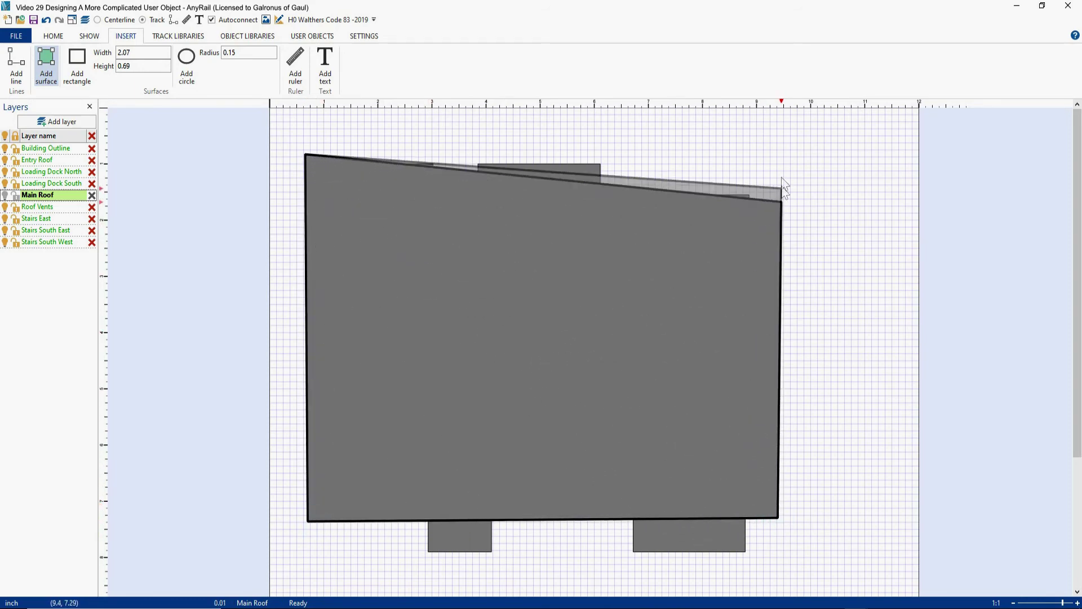
{"action": "left_click", "coordinate": [771, 202]}
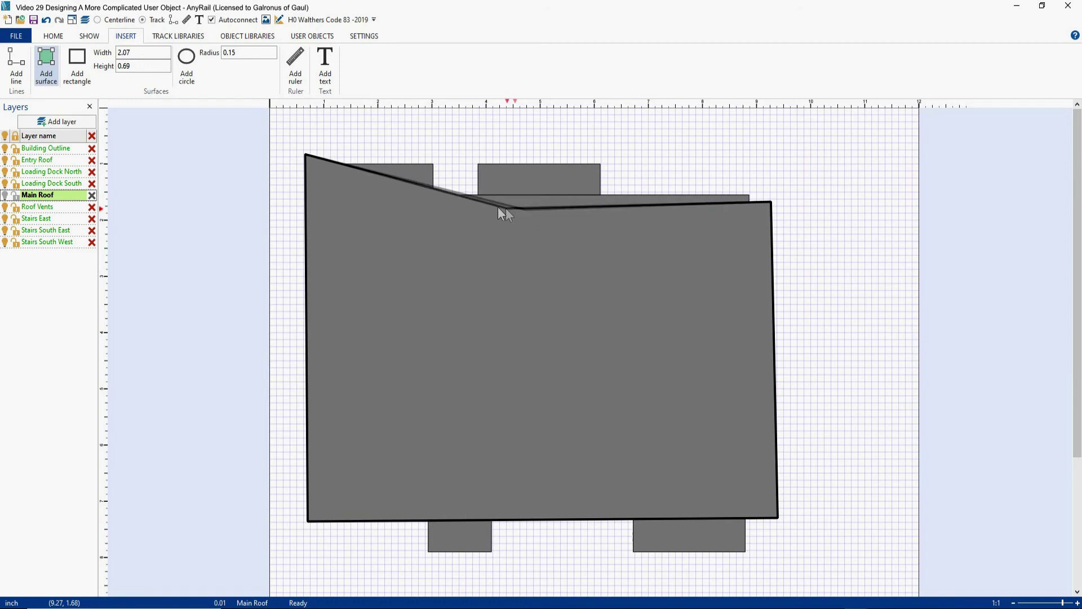
{"action": "left_click", "coordinate": [442, 188]}
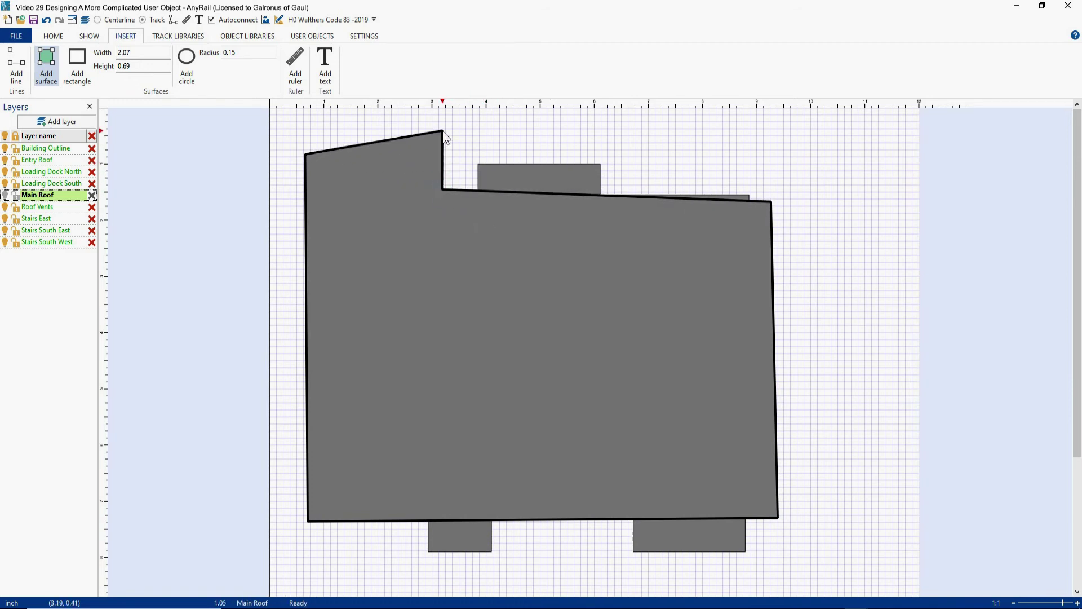
{"action": "double_click", "coordinate": [443, 130]}
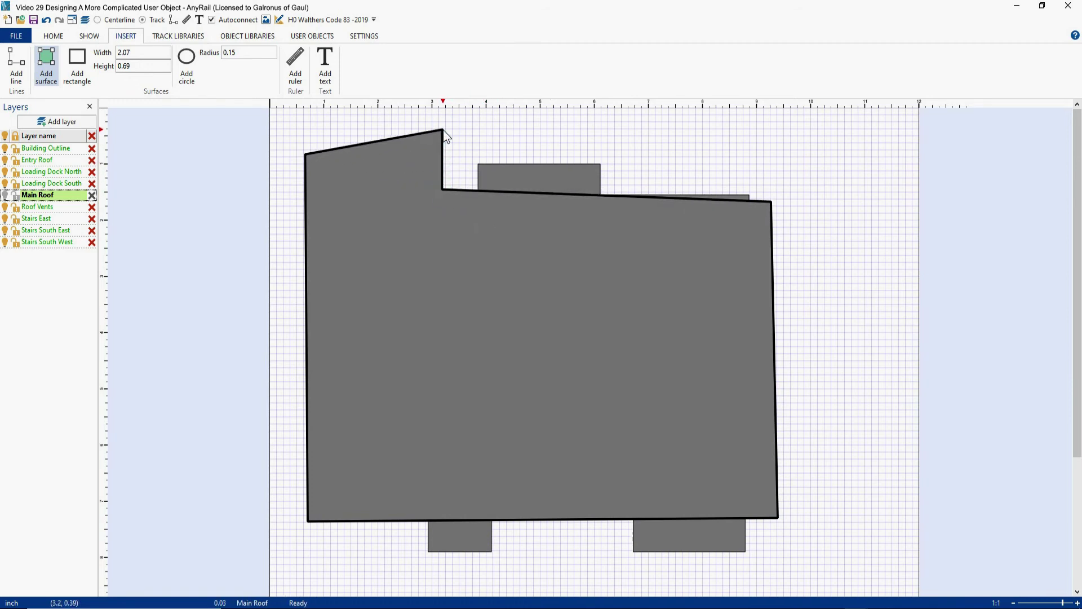
Step: Set the outline line width of the new main roof surface to 0.01
{"action": "left_click", "coordinate": [395, 139]}
{"action": "left_click", "coordinate": [363, 50]}
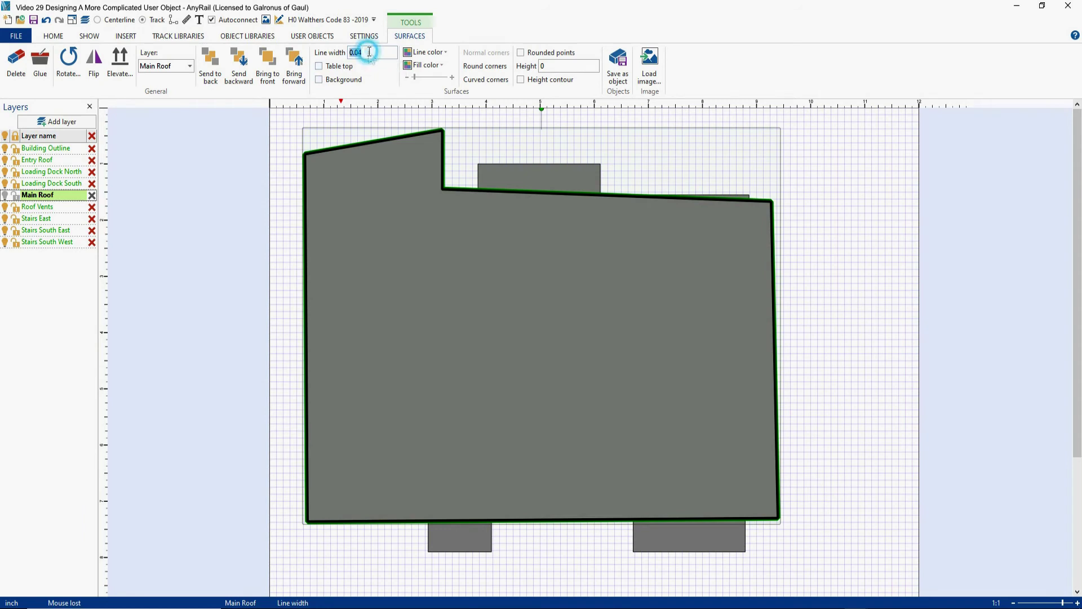
{"action": "type", "text": "."}
{"action": "key", "text": "Return"}
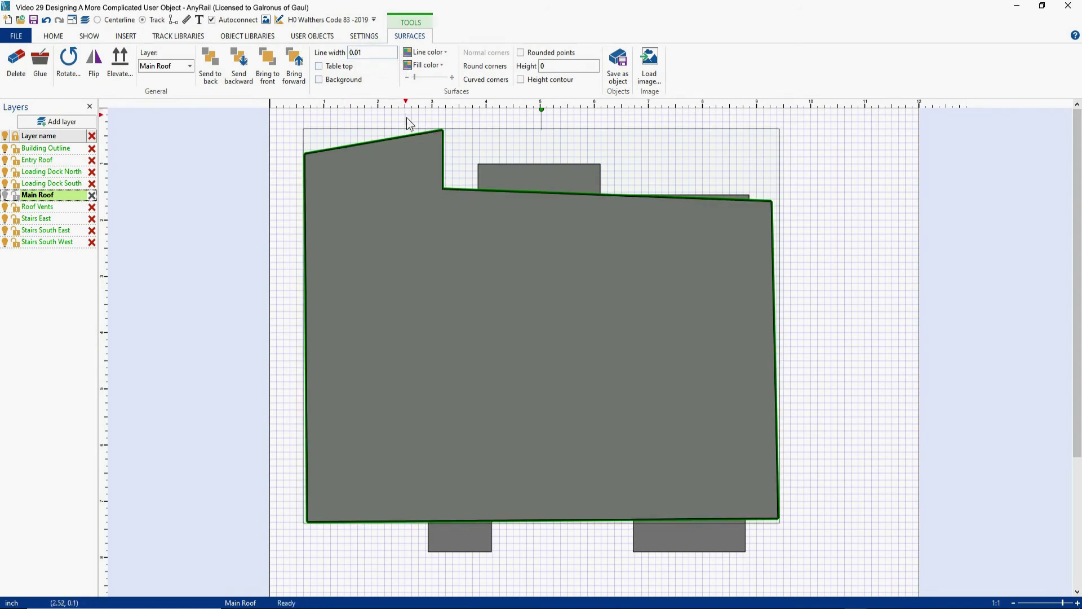
Step: Fill the main roof surface with dark red and send it behind the building outline rectangles
{"action": "left_click", "coordinate": [426, 65]}
{"action": "left_click", "coordinate": [418, 82]}
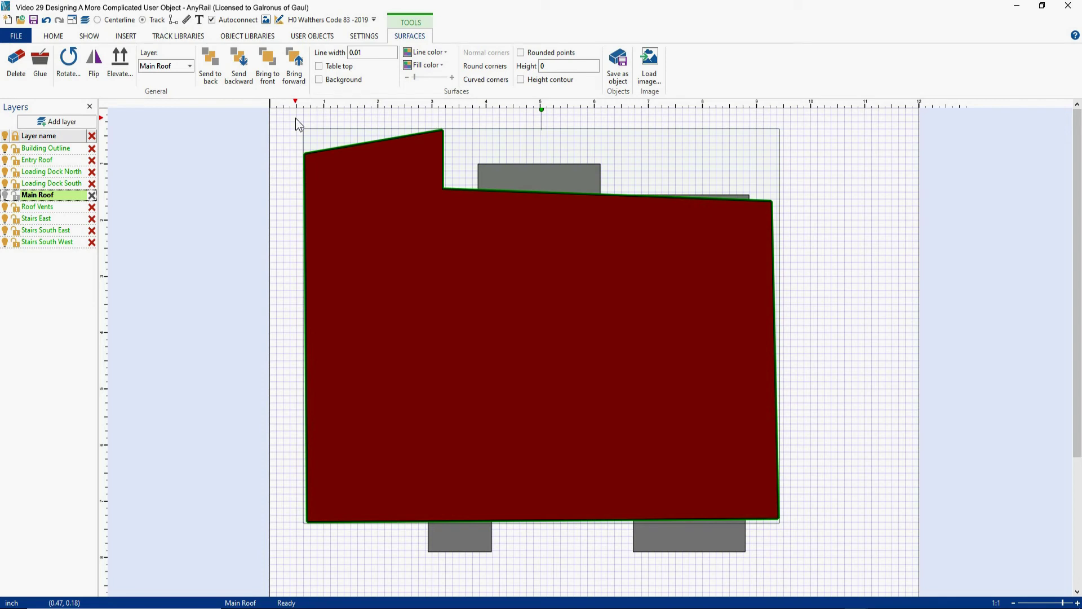
{"action": "left_click", "coordinate": [210, 66]}
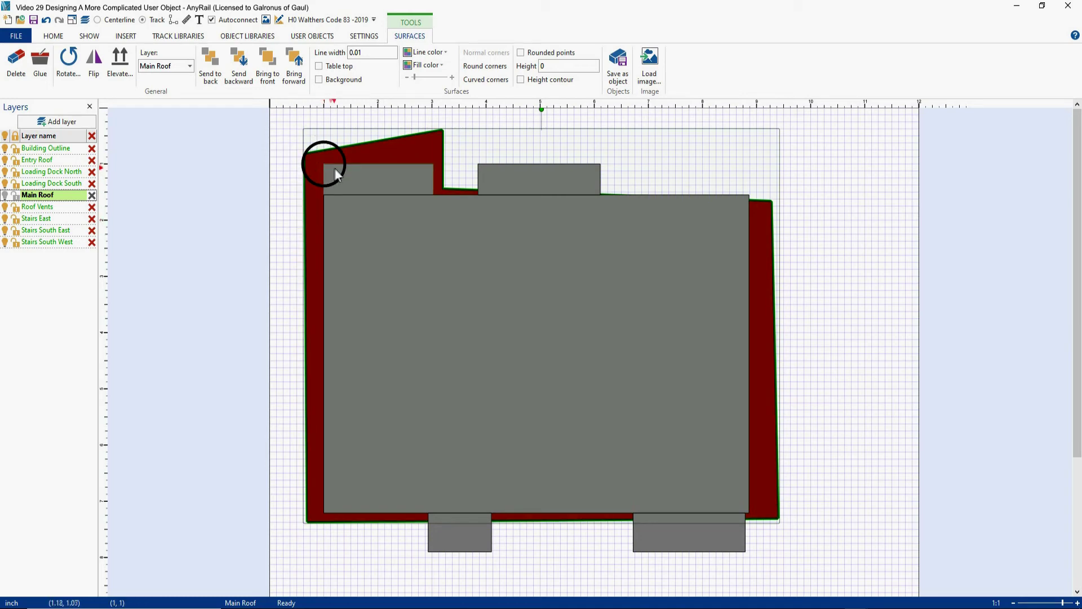
{"action": "left_click", "coordinate": [296, 208]}
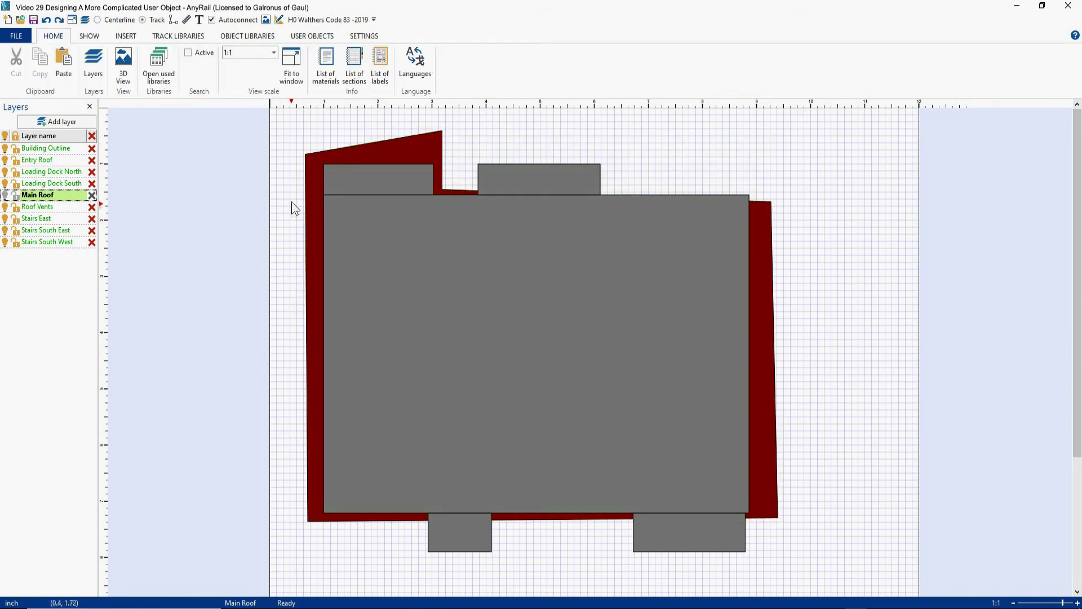
Step: Move only the main roof's upper-left corner point to x 1, y 1
{"action": "left_click", "coordinate": [297, 179]}
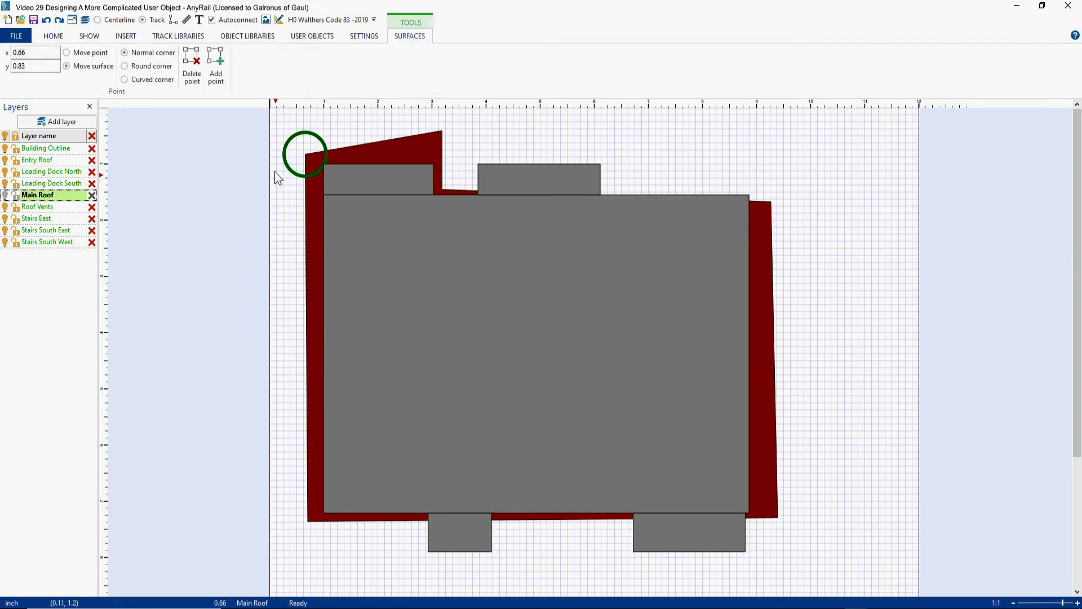
{"action": "left_click", "coordinate": [67, 52]}
{"action": "double_click", "coordinate": [42, 53]}
{"action": "type", "text": "1"}
{"action": "double_click", "coordinate": [42, 66]}
{"action": "type", "text": "1"}
Step: Move the main roof's lower-left corner point to x 1, y 7.21
{"action": "left_click", "coordinate": [319, 541]}
{"action": "double_click", "coordinate": [28, 53]}
{"action": "type", "text": "1"}
{"action": "double_click", "coordinate": [29, 67]}
{"action": "type", "text": "7.3"}
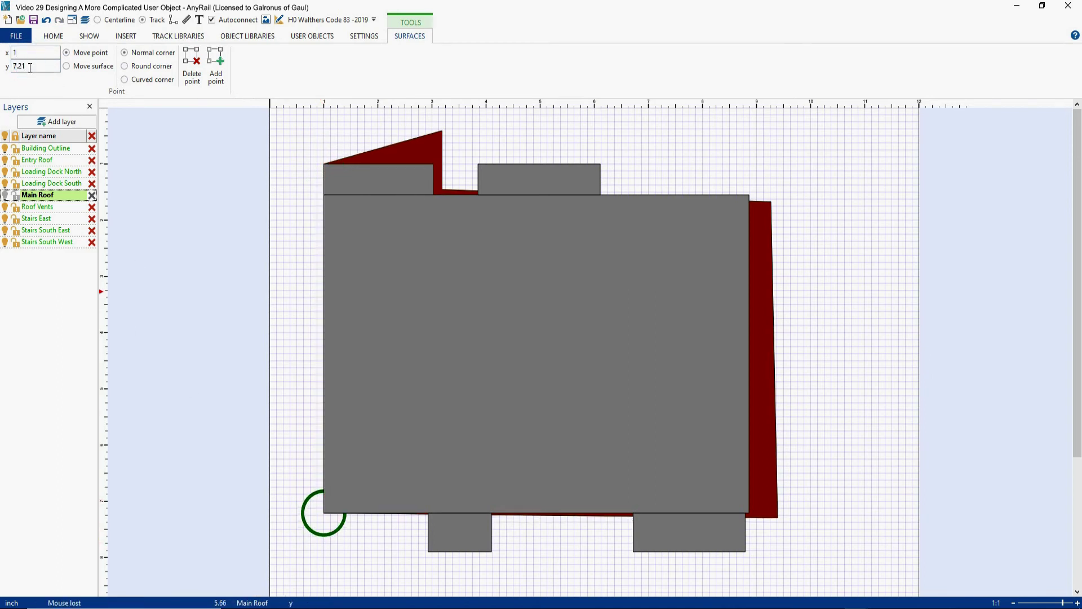
Step: Move the main roof's lower-right corner point to x 8.86, y 7.21
{"action": "left_click", "coordinate": [782, 539]}
{"action": "double_click", "coordinate": [28, 52]}
{"action": "type", "text": "8.86"}
{"action": "key", "text": "Tab"}
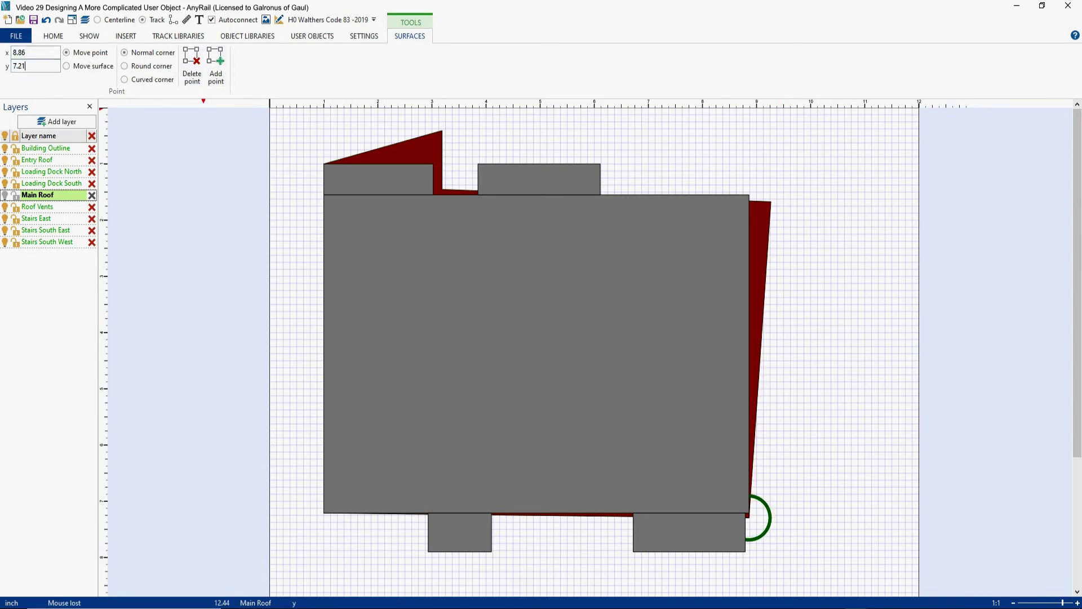
Step: Move the main roof's upper-right corner point to the main rectangle's corner at x 8.86, y 1.55
{"action": "left_click", "coordinate": [785, 217]}
{"action": "double_click", "coordinate": [50, 53]}
{"action": "type", "text": "8.86"}
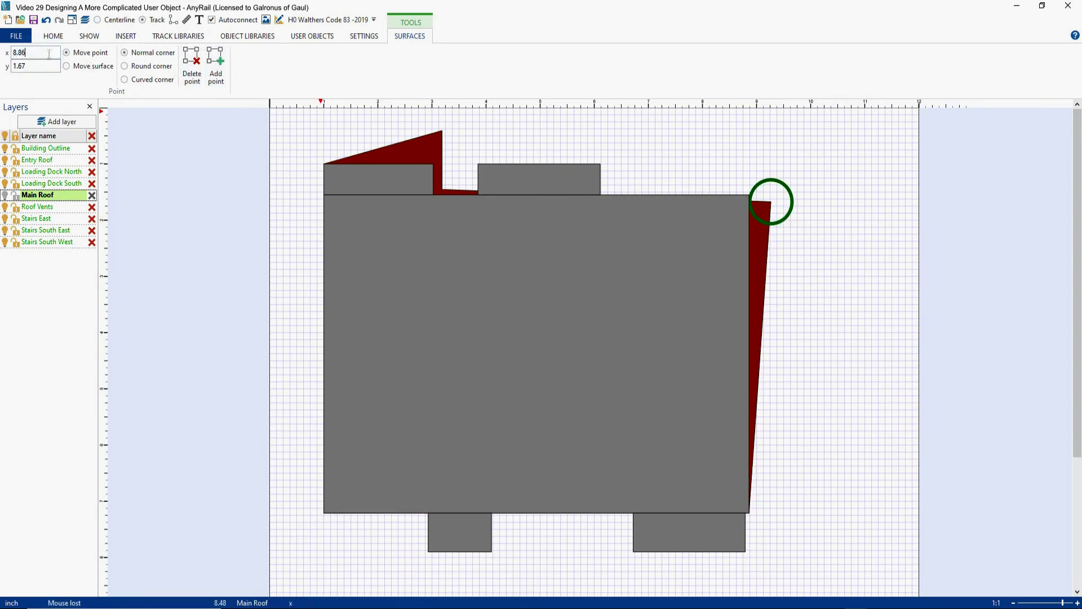
{"action": "key", "text": "Tab"}
{"action": "type", "text": "1."}
{"action": "key", "text": "Tab"}
Step: Move the main roof's inner corner point beside the upper-left extension to x 3.02, y 1.55
{"action": "left_click", "coordinate": [454, 182]}
{"action": "double_click", "coordinate": [31, 53]}
{"action": "type", "text": "3.02"}
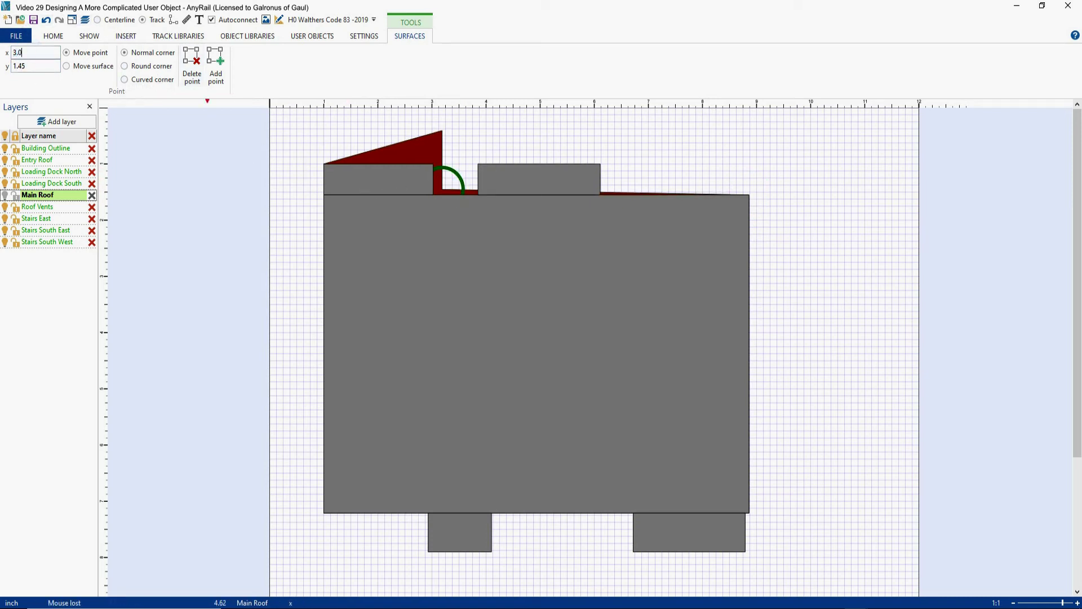
{"action": "double_click", "coordinate": [35, 66]}
{"action": "type", "text": "1."}
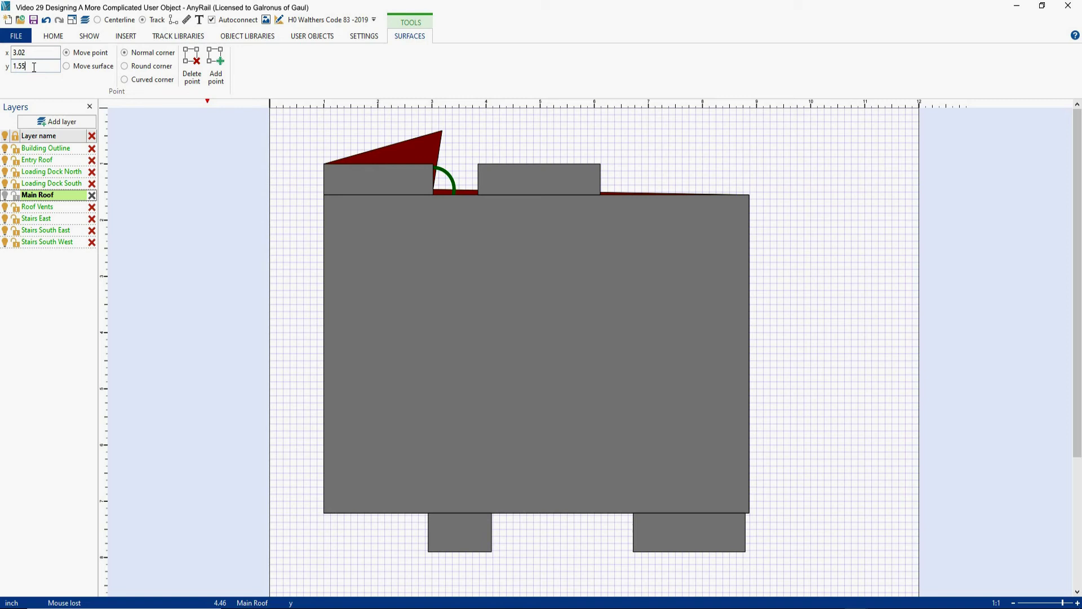
{"action": "key", "text": "Return"}
Step: Bring the dark red main roof surface in front of the building outline rectangles
{"action": "left_click", "coordinate": [455, 157]}
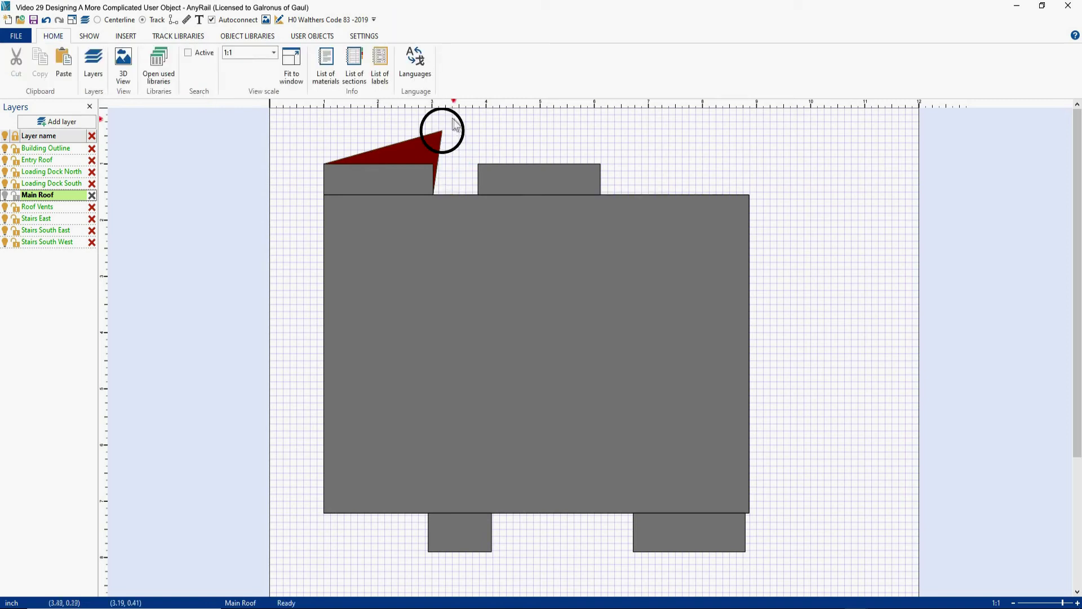
{"action": "left_click", "coordinate": [401, 147]}
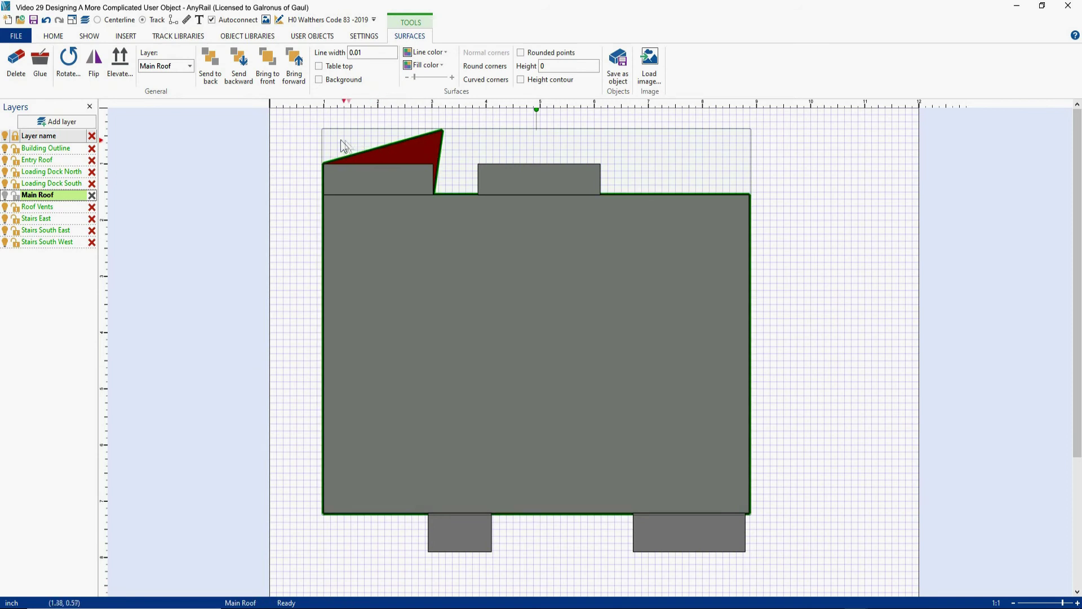
{"action": "left_click", "coordinate": [268, 70]}
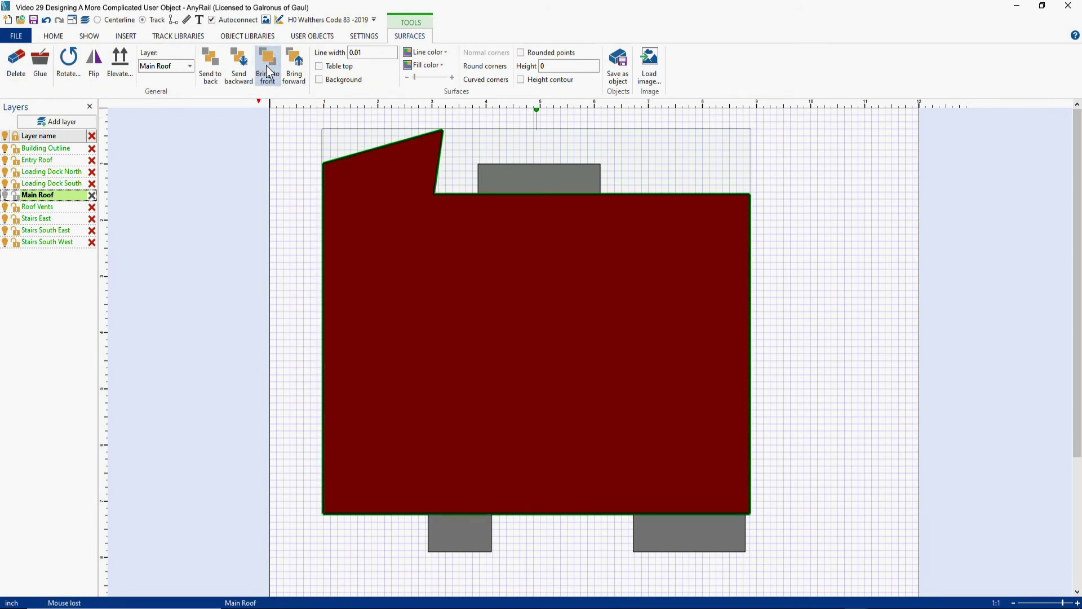
Step: Move the main roof's remaining protruding top point to the extension's upper-right corner at x 3.02, y 1
{"action": "left_click", "coordinate": [461, 142]}
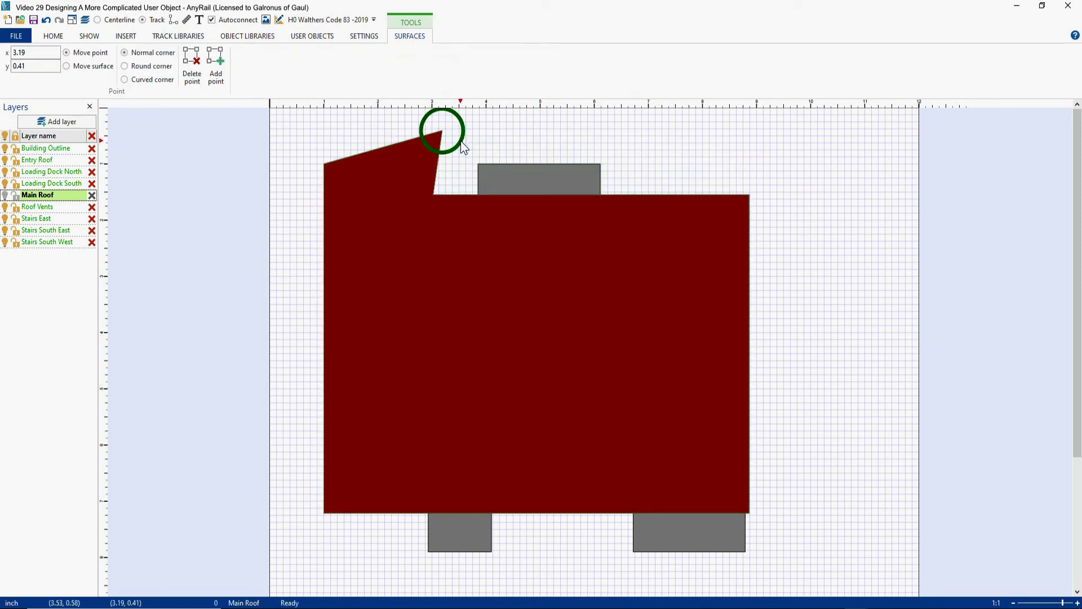
{"action": "double_click", "coordinate": [31, 52]}
{"action": "type", "text": "3.02"}
{"action": "double_click", "coordinate": [40, 61]}
{"action": "type", "text": "1"}
{"action": "key", "text": "Tab"}
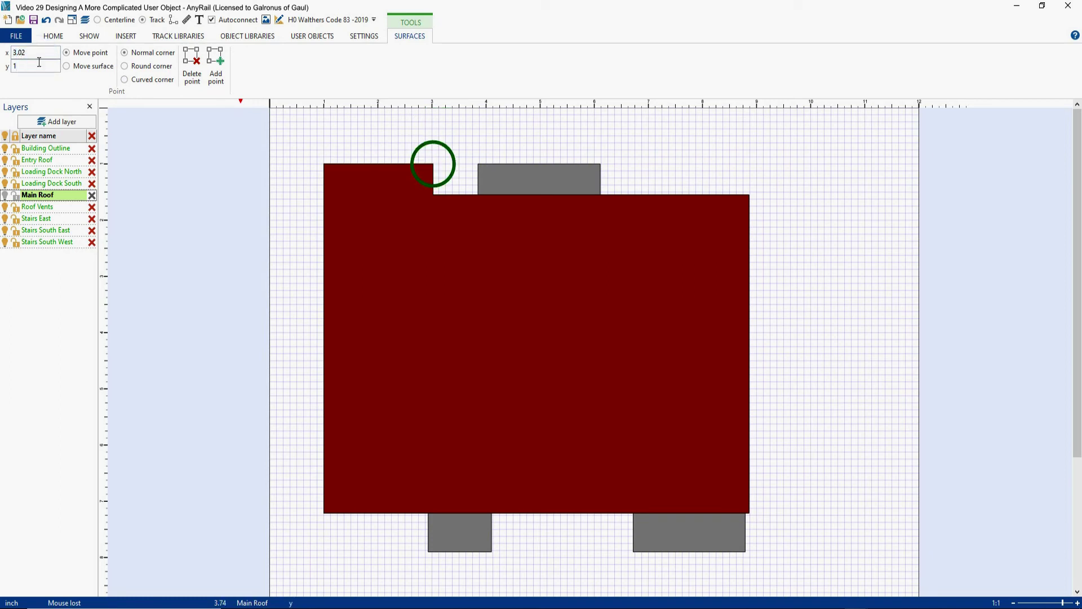
{"action": "left_click", "coordinate": [298, 147]}
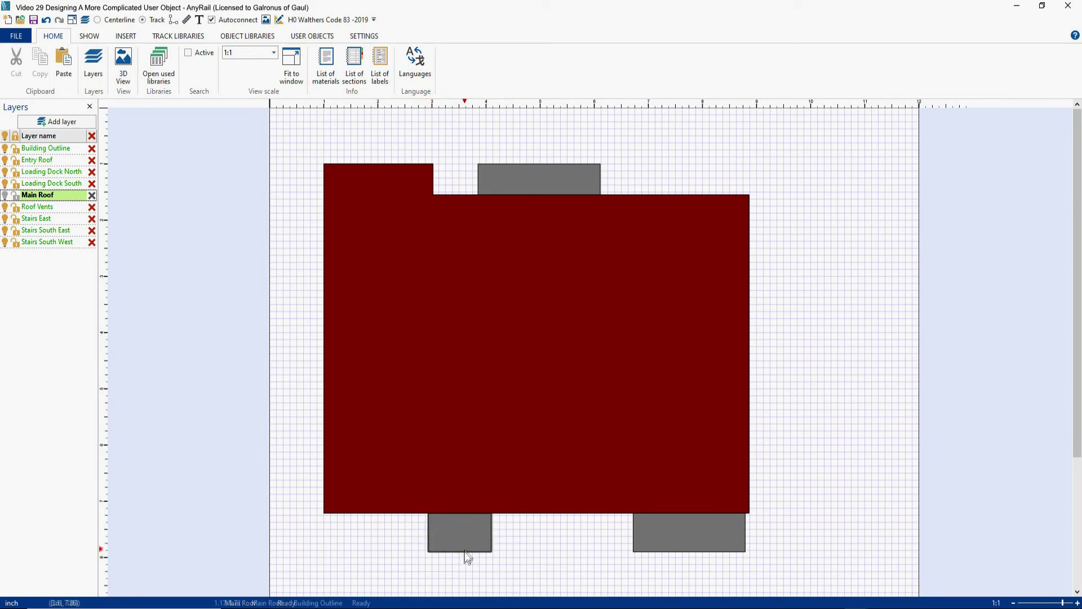
Step: Draw a four-point surface about 1.8 by 0.8 inches on the Entry Roof layer over the lower-left gray extension
{"action": "scroll", "coordinate": [449, 566], "scroll_direction": "up", "scroll_amount": 2}
{"action": "scroll", "coordinate": [451, 571], "scroll_direction": "up", "scroll_amount": 1}
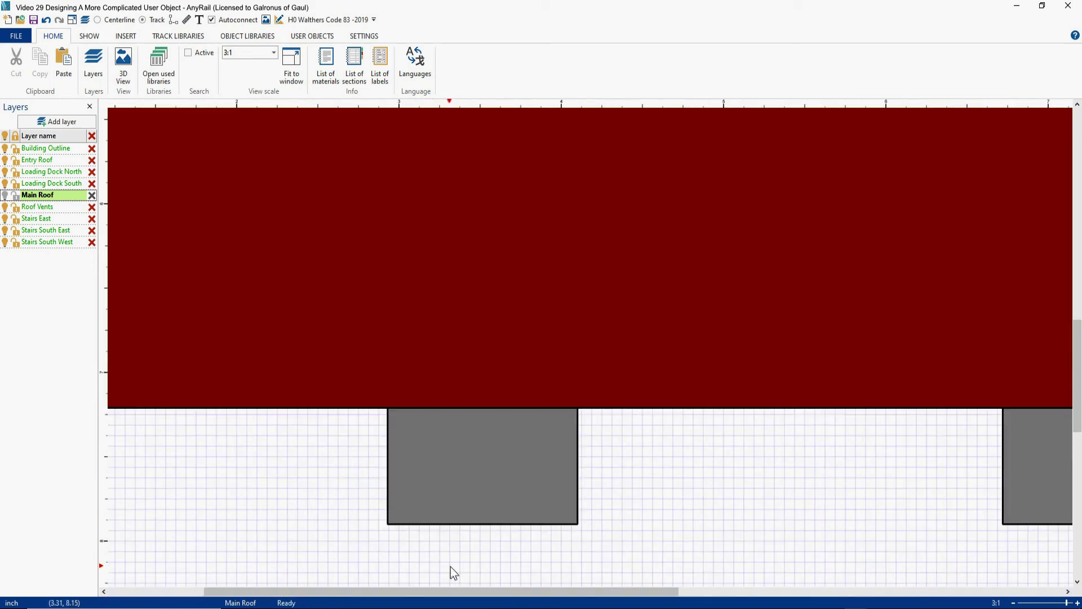
{"action": "left_click", "coordinate": [35, 160]}
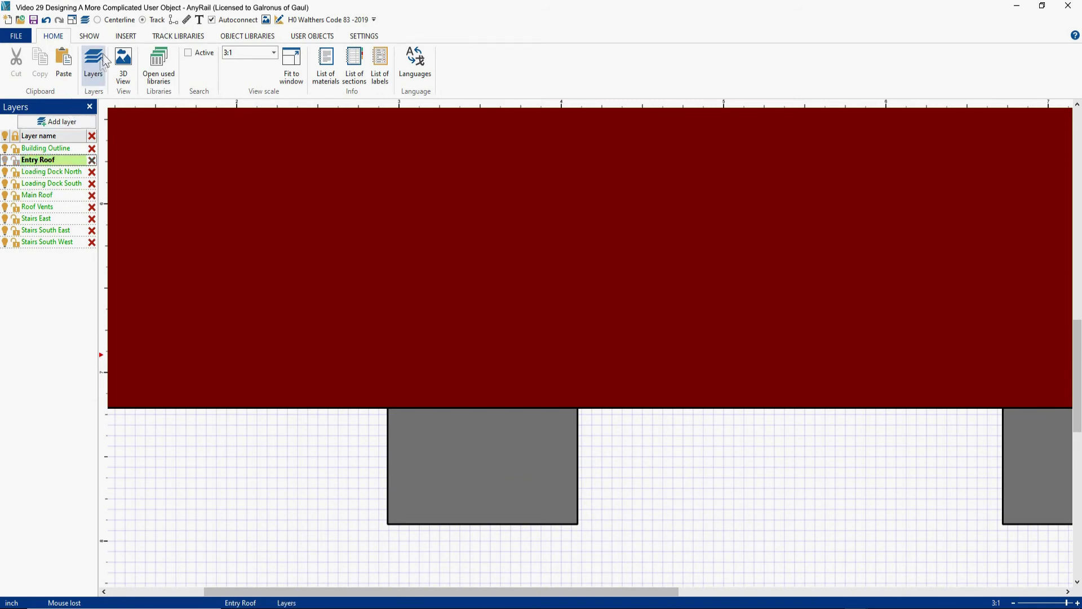
{"action": "left_click", "coordinate": [125, 37]}
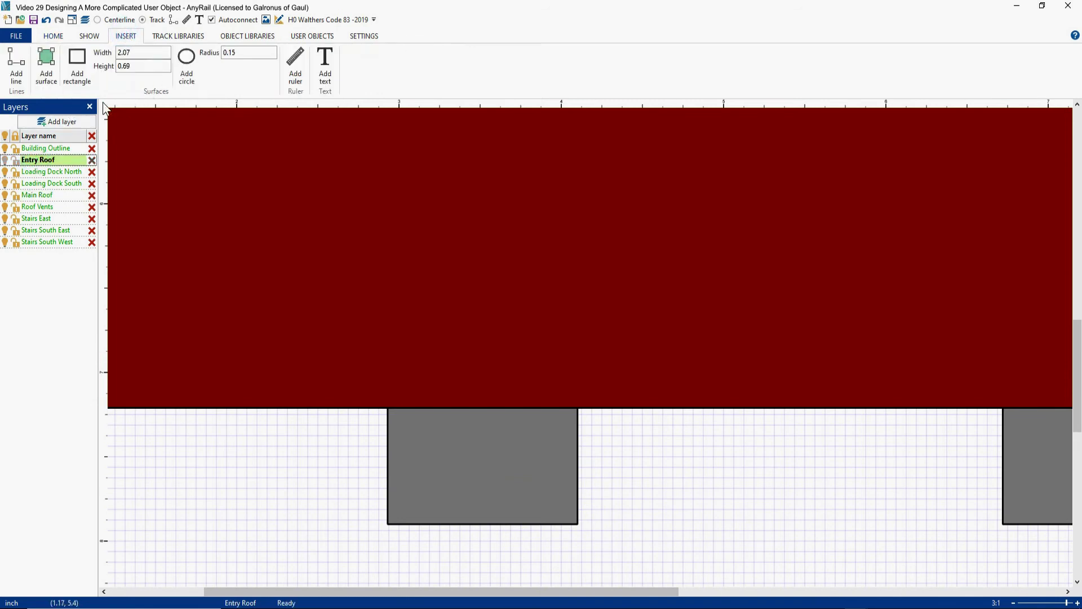
{"action": "left_click", "coordinate": [51, 66]}
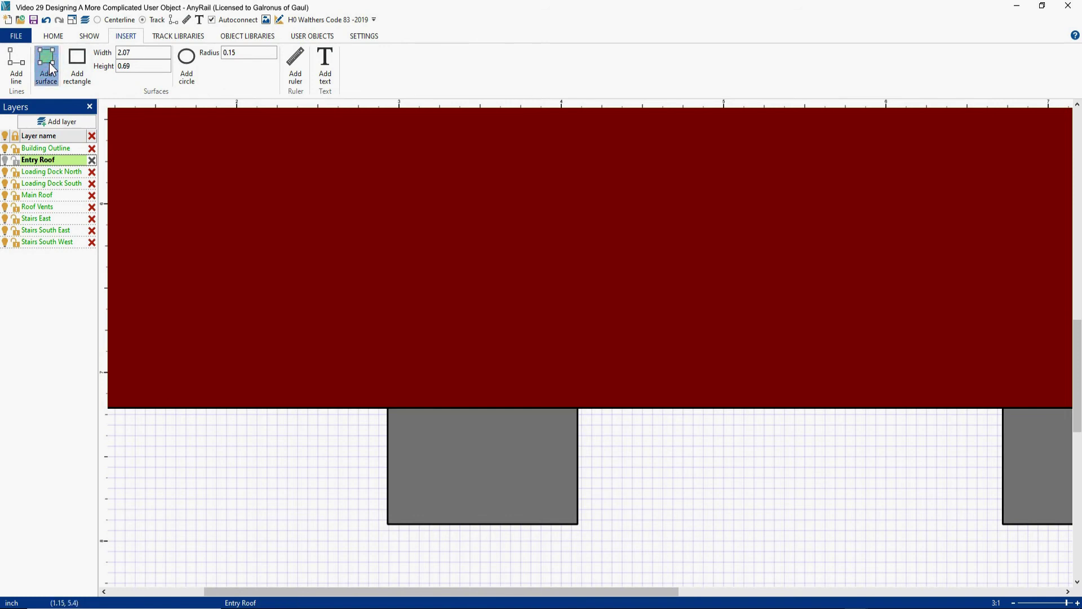
{"action": "left_click", "coordinate": [345, 420]}
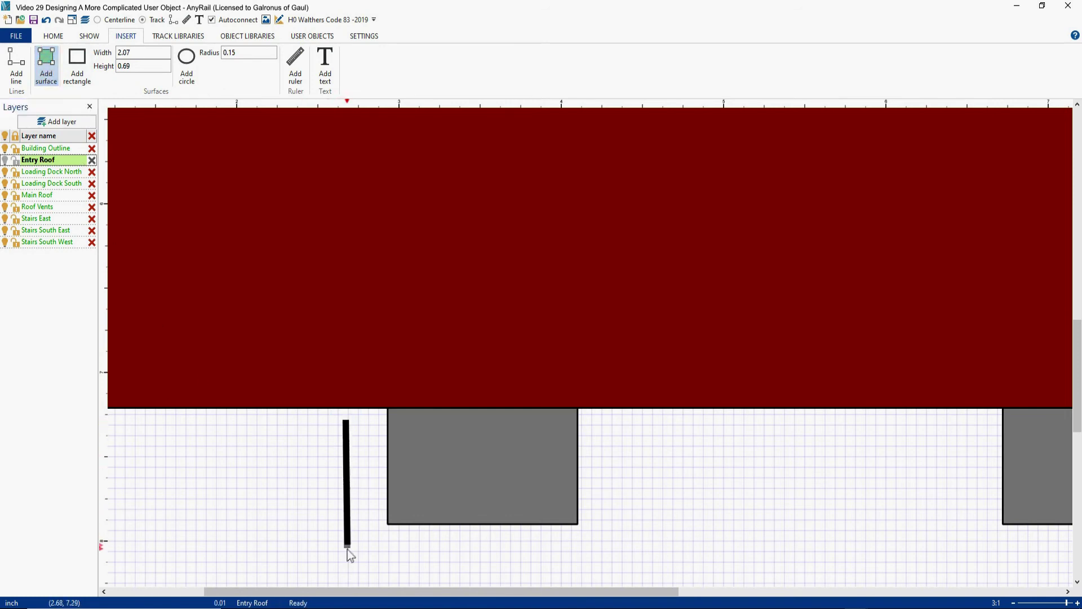
{"action": "left_click", "coordinate": [345, 550]}
{"action": "left_click", "coordinate": [640, 557]}
{"action": "double_click", "coordinate": [639, 435]}
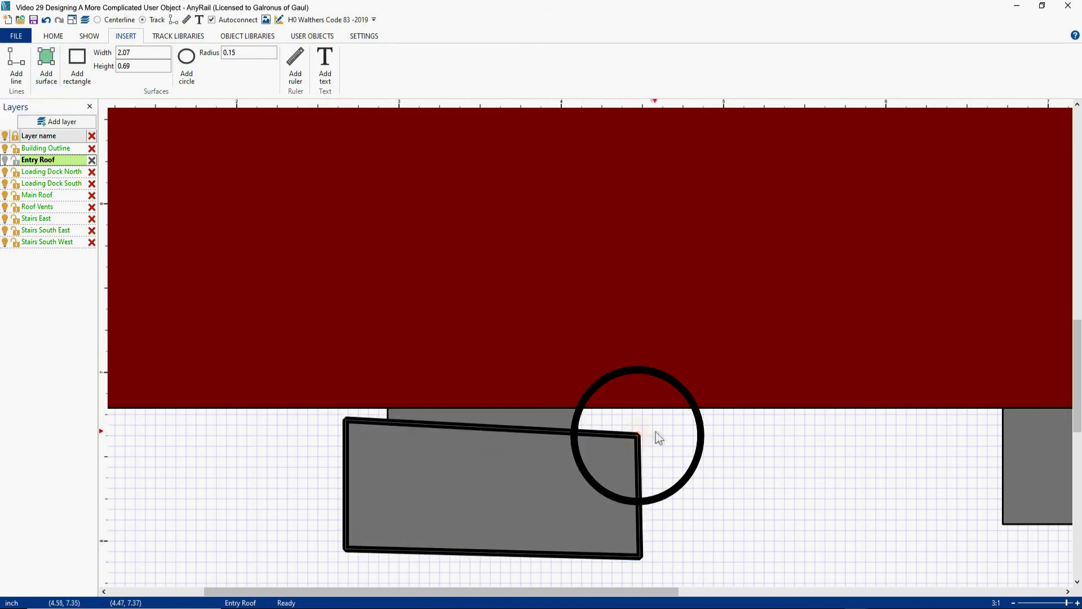
Step: Set the new entry roof surface's line width to 0.01
{"action": "left_click", "coordinate": [479, 557]}
{"action": "left_click", "coordinate": [370, 54]}
{"action": "type", "text": "0.01"}
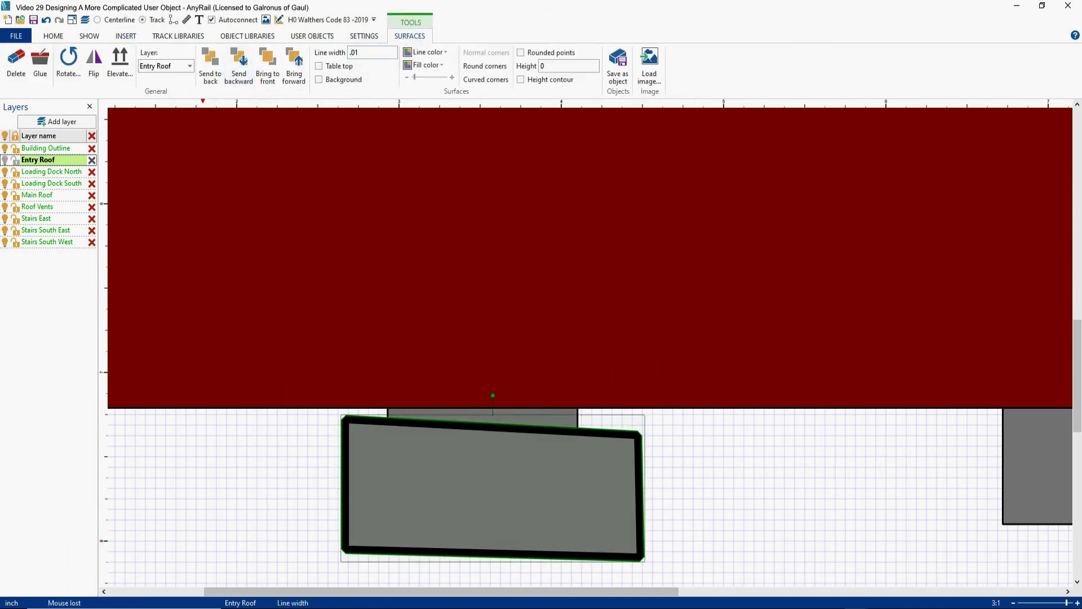
{"action": "key", "text": "Return"}
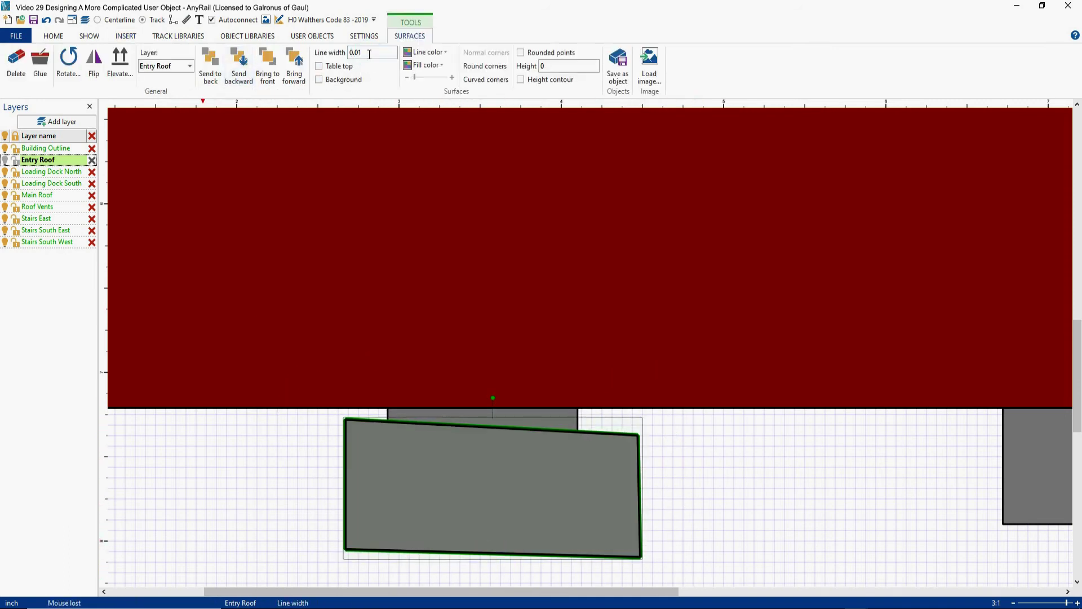
Step: Fill the entry roof surface with a standard dark red that is darker than the main roof's color
{"action": "left_click", "coordinate": [443, 66]}
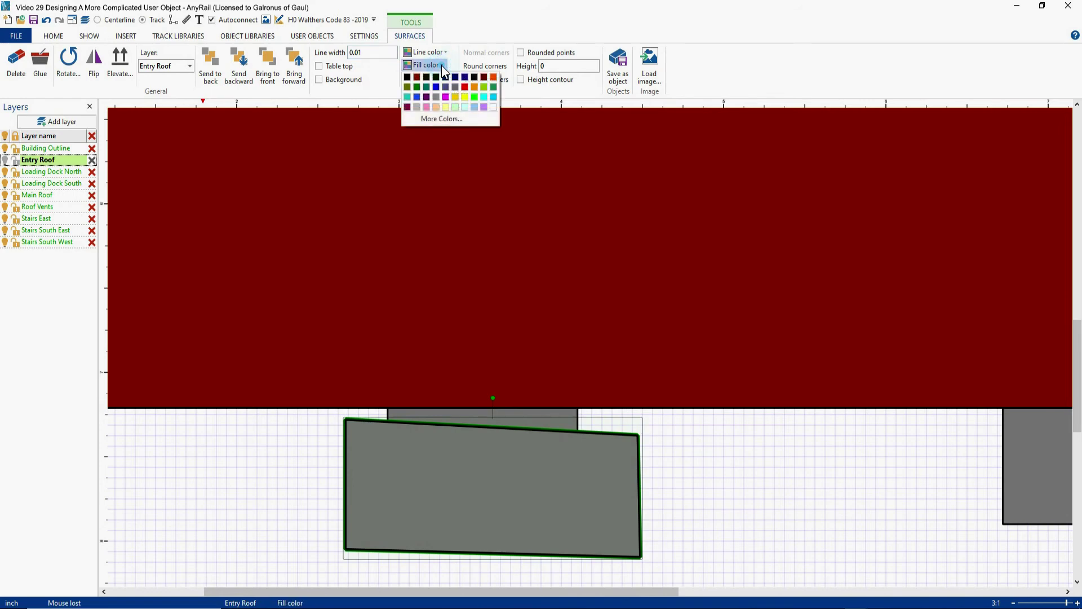
{"action": "left_click", "coordinate": [444, 117]}
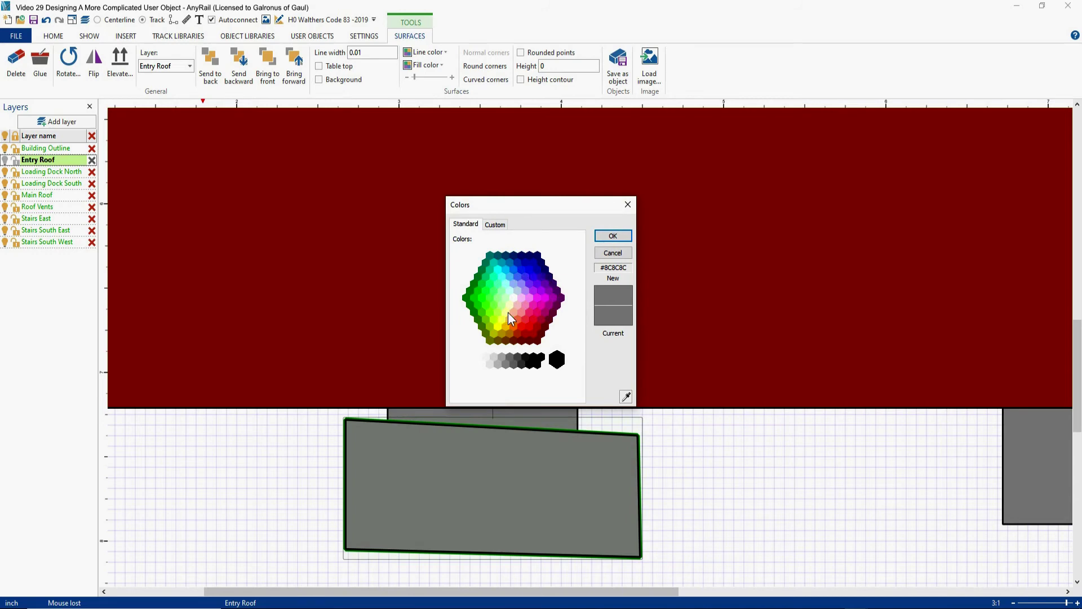
{"action": "left_click", "coordinate": [495, 225]}
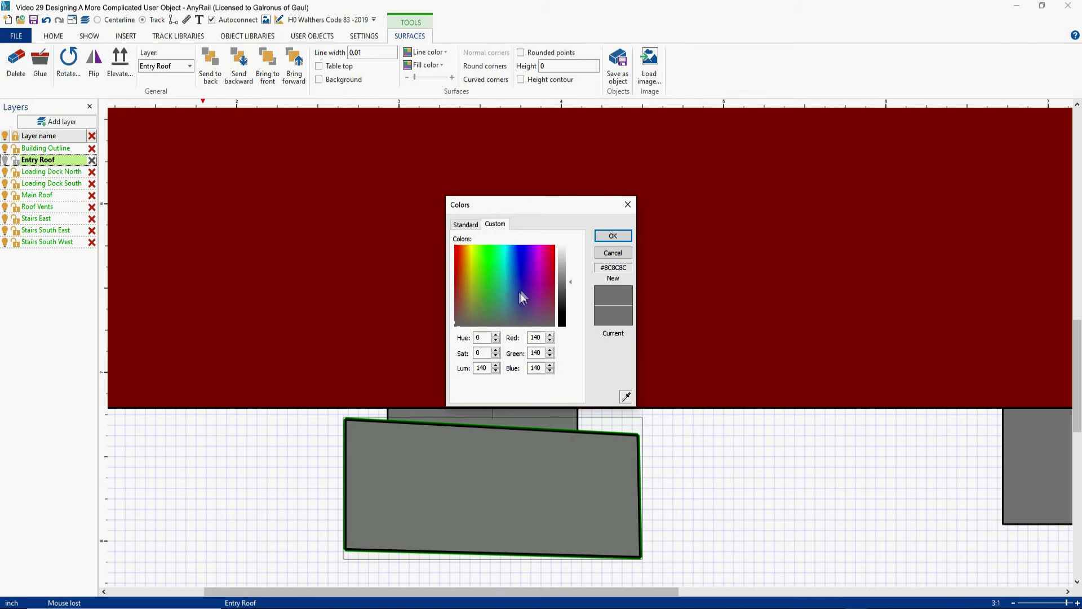
{"action": "left_click", "coordinate": [466, 224]}
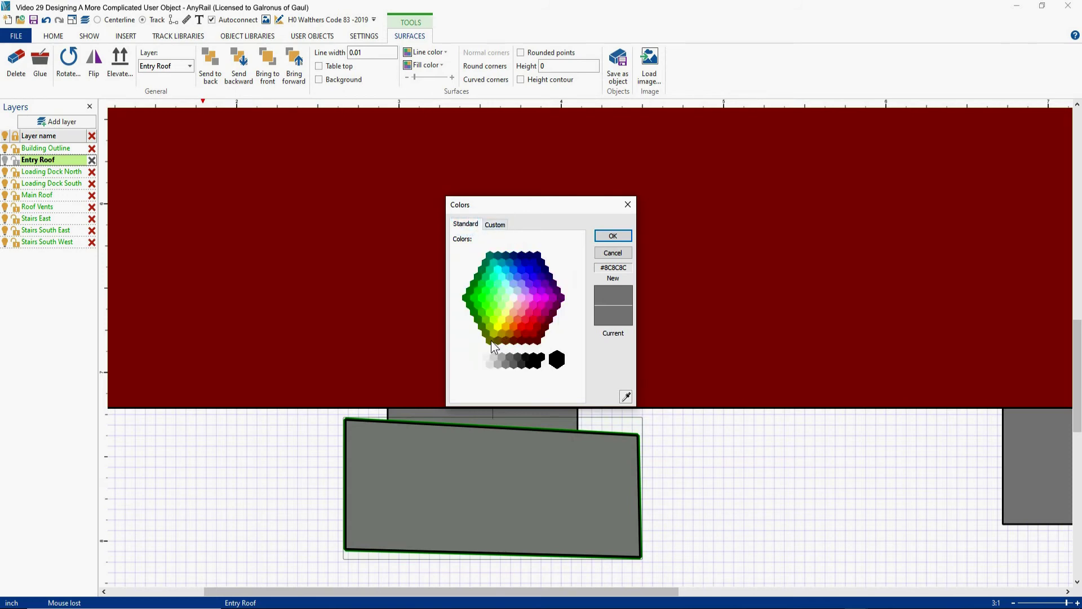
{"action": "left_click", "coordinate": [522, 341]}
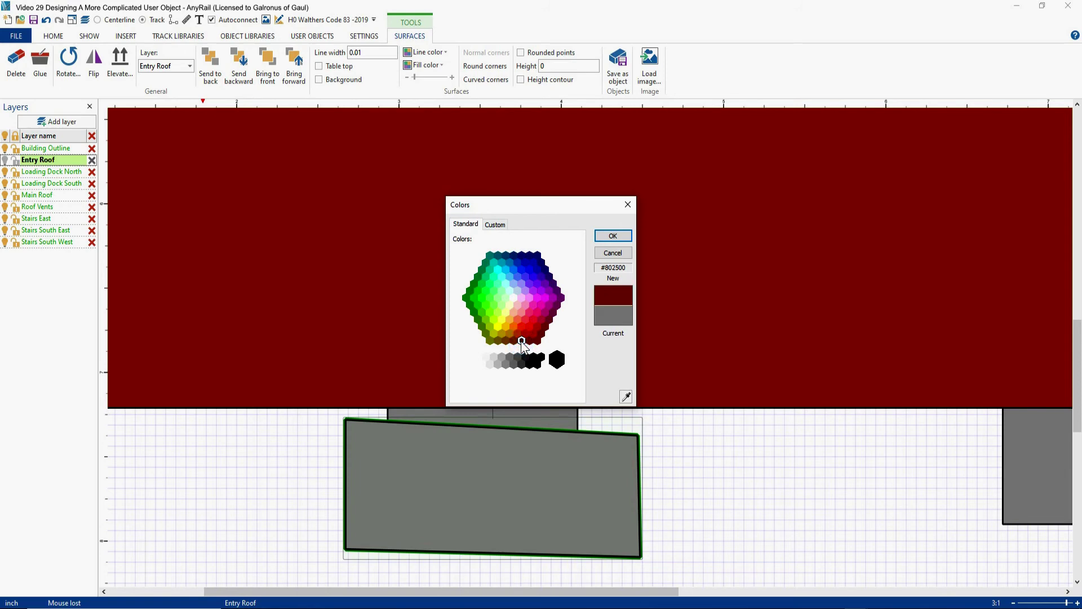
{"action": "left_click", "coordinate": [613, 235]}
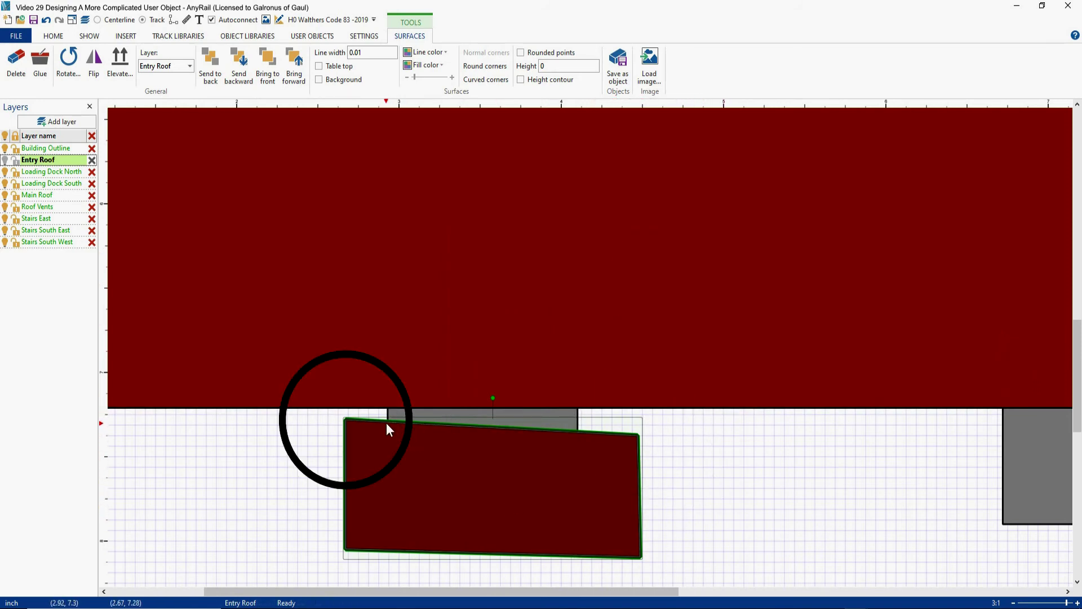
Step: Move the entry roof's upper-left corner point to x 2.93, y 7.21
{"action": "left_click", "coordinate": [305, 472]}
{"action": "left_click", "coordinate": [33, 52]}
{"action": "type", "text": "2.93"}
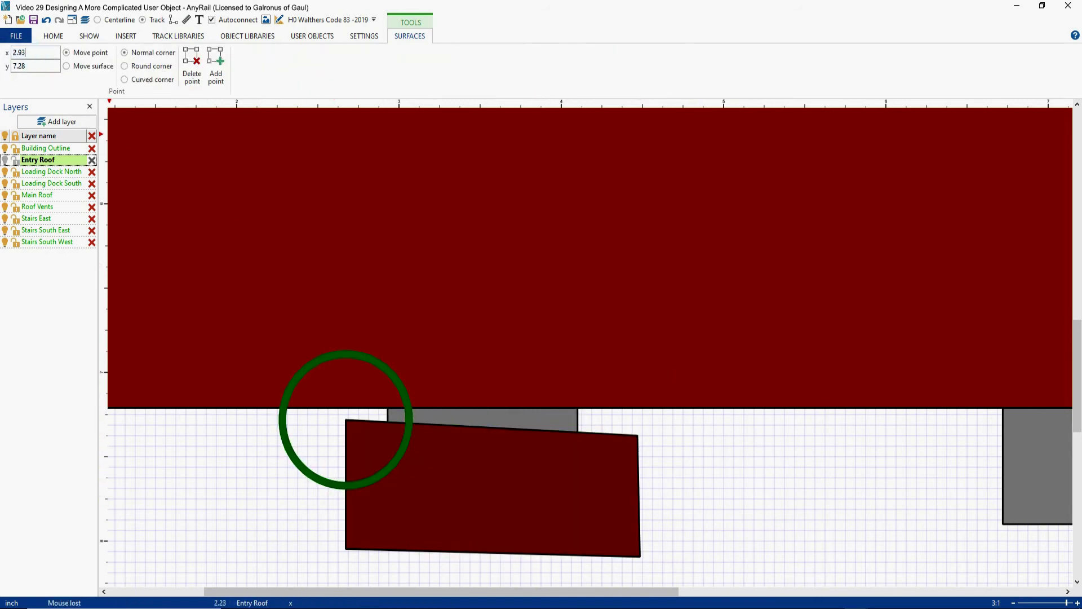
{"action": "key", "text": "Tab"}
{"action": "type", "text": "7.21"}
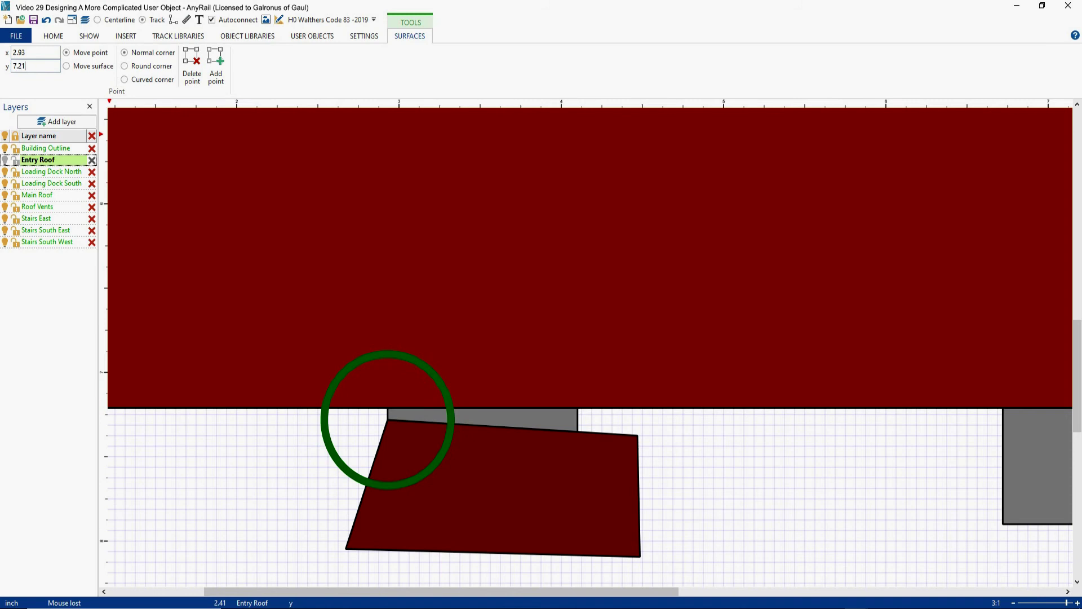
{"action": "key", "text": "Tab"}
Step: Move the entry roof's lower-left corner point to x 2.93, y 7.9
{"action": "left_click", "coordinate": [312, 545]}
{"action": "left_click", "coordinate": [38, 51]}
{"action": "type", "text": "2.93"}
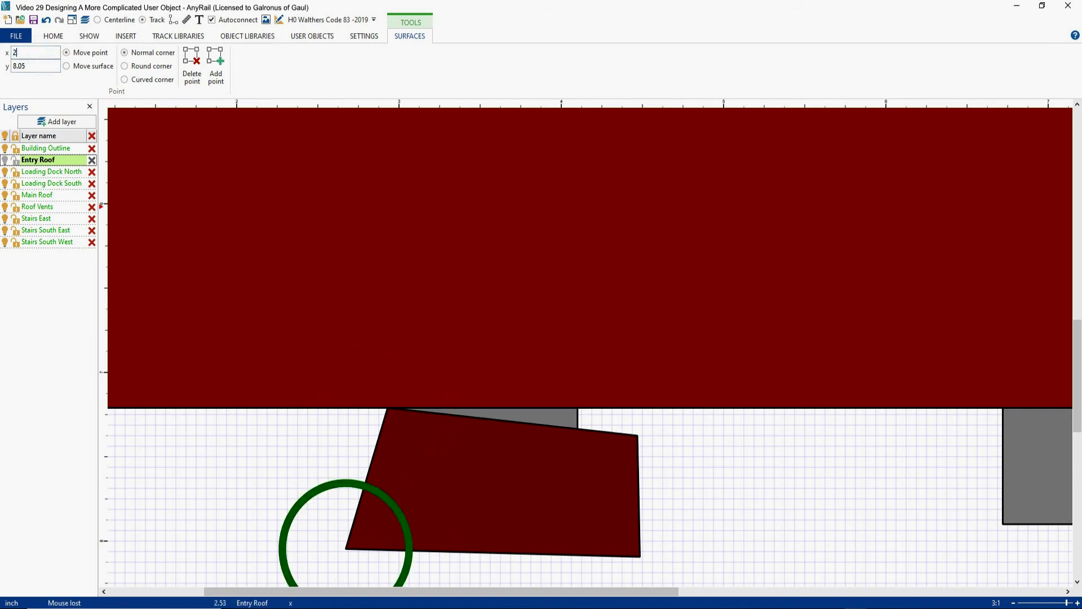
{"action": "key", "text": "Tab"}
{"action": "type", "text": "7.9"}
{"action": "key", "text": "Tab"}
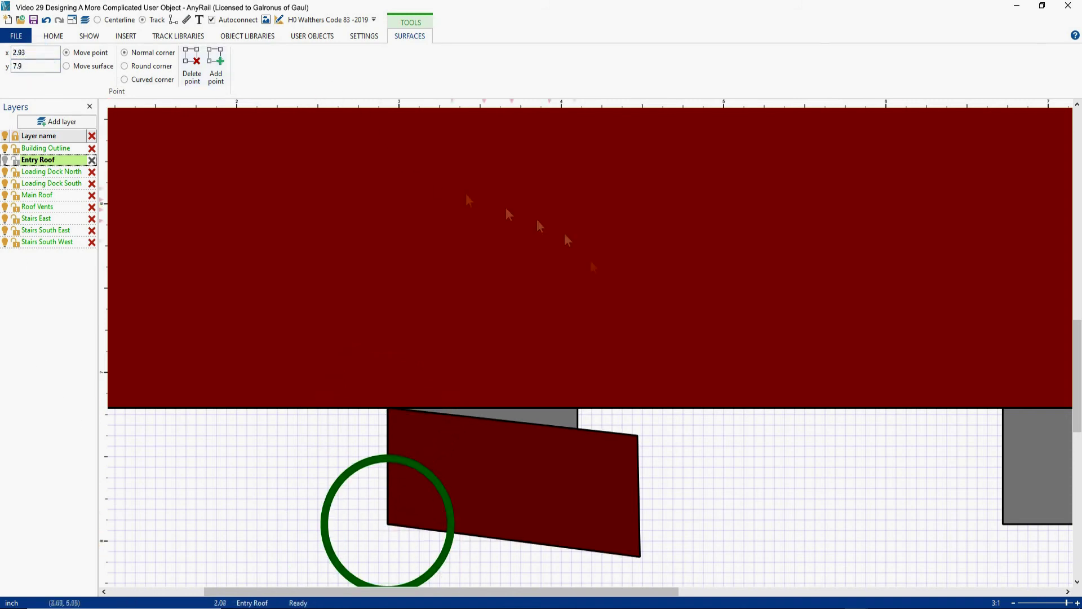
Step: Move the entry roof's upper-right corner point to x 4.1, y 7.21
{"action": "left_click", "coordinate": [638, 435]}
{"action": "left_click", "coordinate": [32, 54]}
{"action": "type", "text": "4.1"}
{"action": "left_click", "coordinate": [31, 67]}
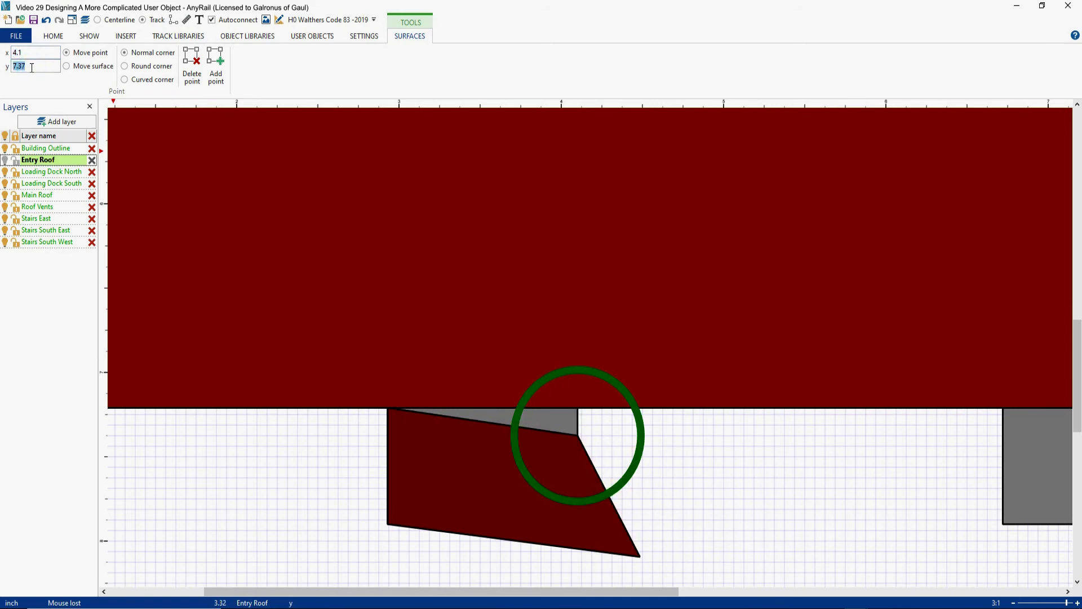
{"action": "type", "text": "7.21"}
{"action": "key", "text": "Tab"}
Step: Move the entry roof's lower-right corner point to x 4.1, y 7.9
{"action": "left_click", "coordinate": [640, 557]}
{"action": "left_click", "coordinate": [53, 55]}
{"action": "type", "text": "4.1"}
{"action": "left_click", "coordinate": [47, 65]}
{"action": "type", "text": "7.9"}
{"action": "key", "text": "Return"}
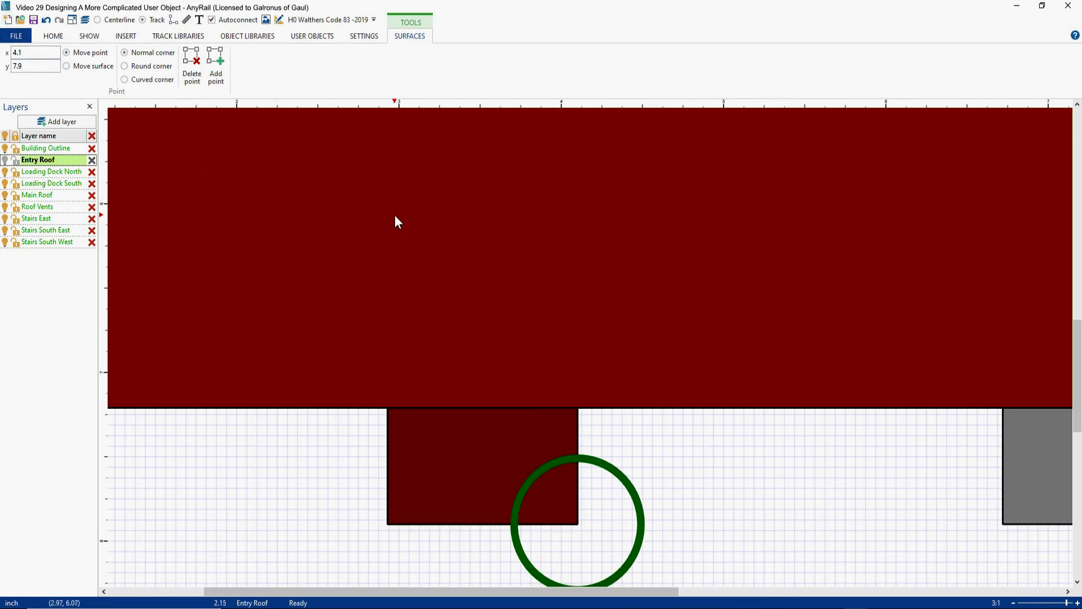
Step: Hide the Main Roof layer to view the building outline beneath it, and show the layer again
{"action": "scroll", "coordinate": [396, 218], "scroll_direction": "down", "scroll_amount": 3}
{"action": "scroll", "coordinate": [851, 284], "scroll_direction": "up", "scroll_amount": 3}
{"action": "left_click", "coordinate": [851, 284]}
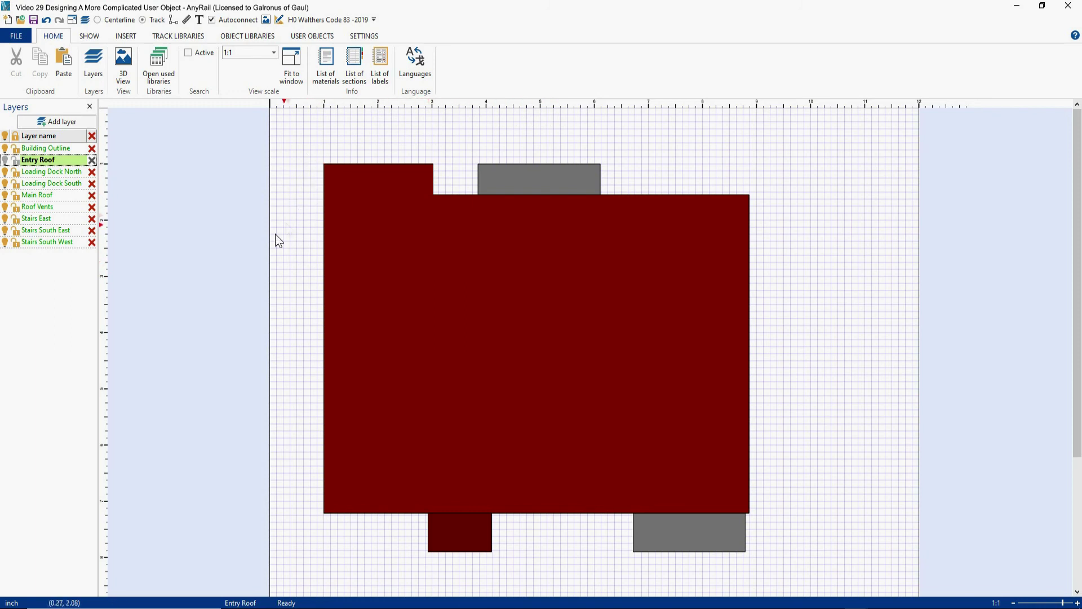
{"action": "left_click", "coordinate": [6, 196]}
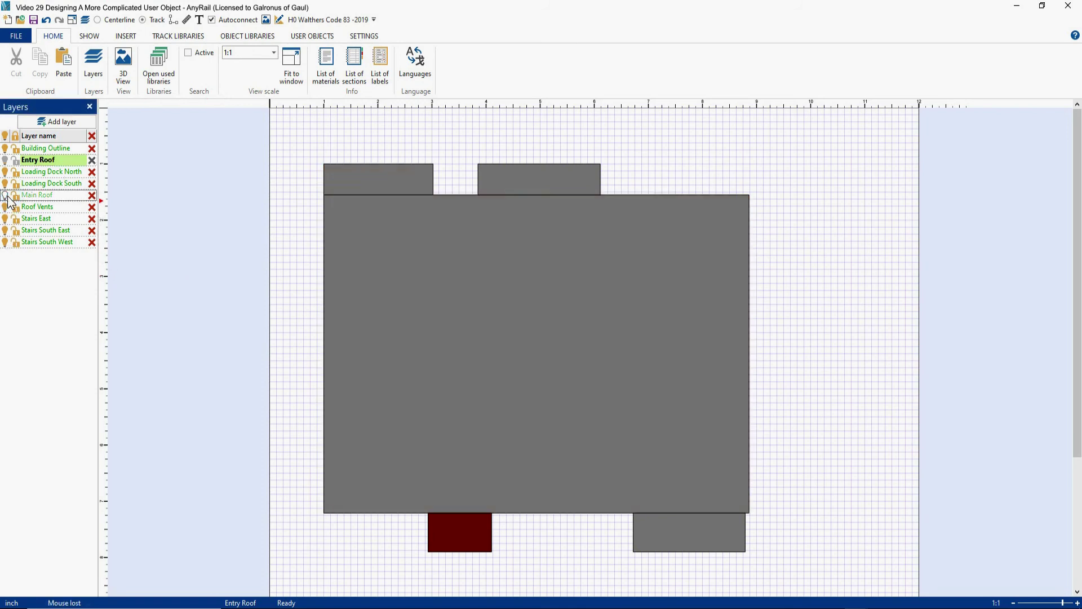
{"action": "left_click", "coordinate": [6, 196]}
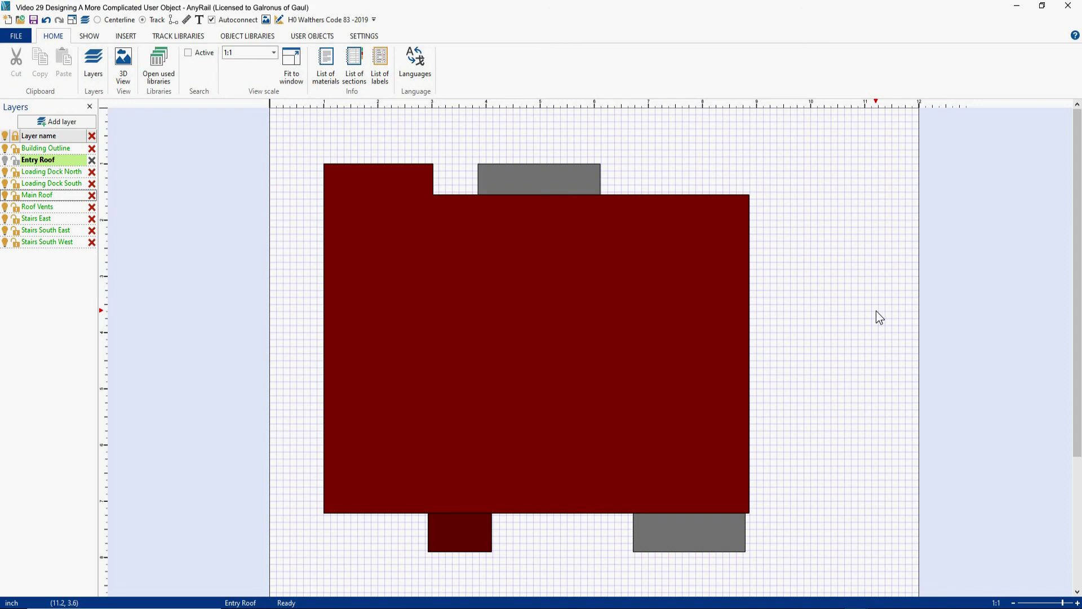
{"action": "left_click_drag", "start_coordinate": [286, 124], "coordinate": [854, 585]}
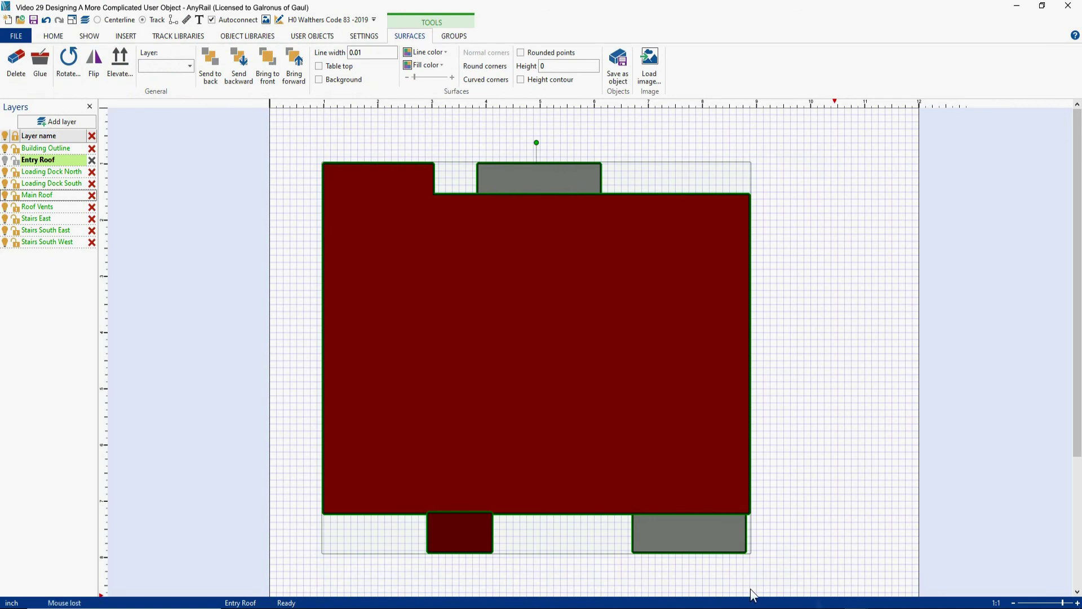
{"action": "right_click", "coordinate": [636, 194]}
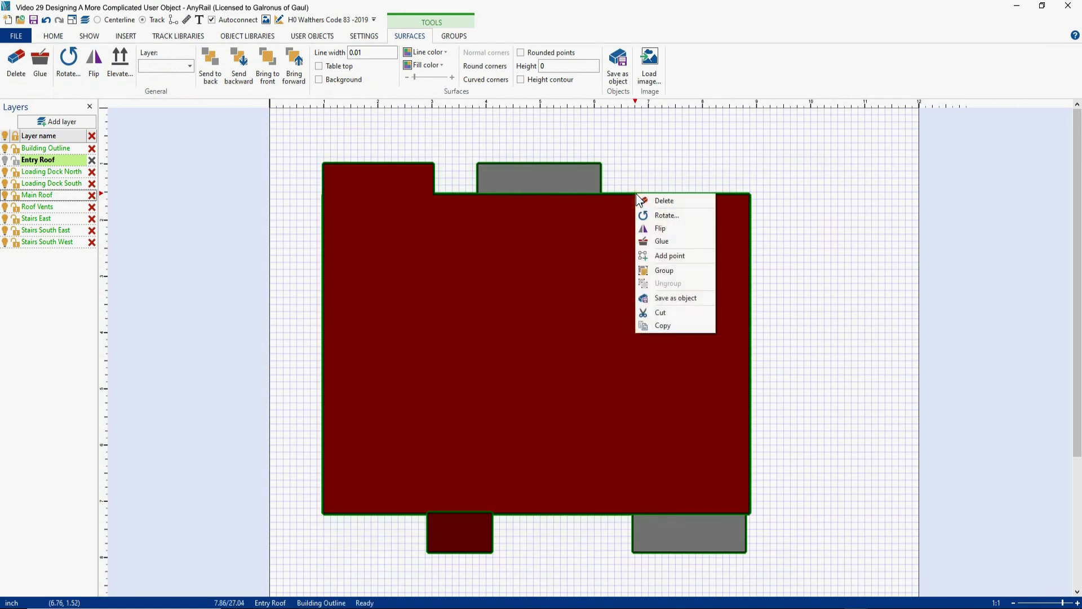
{"action": "left_click", "coordinate": [675, 297]}
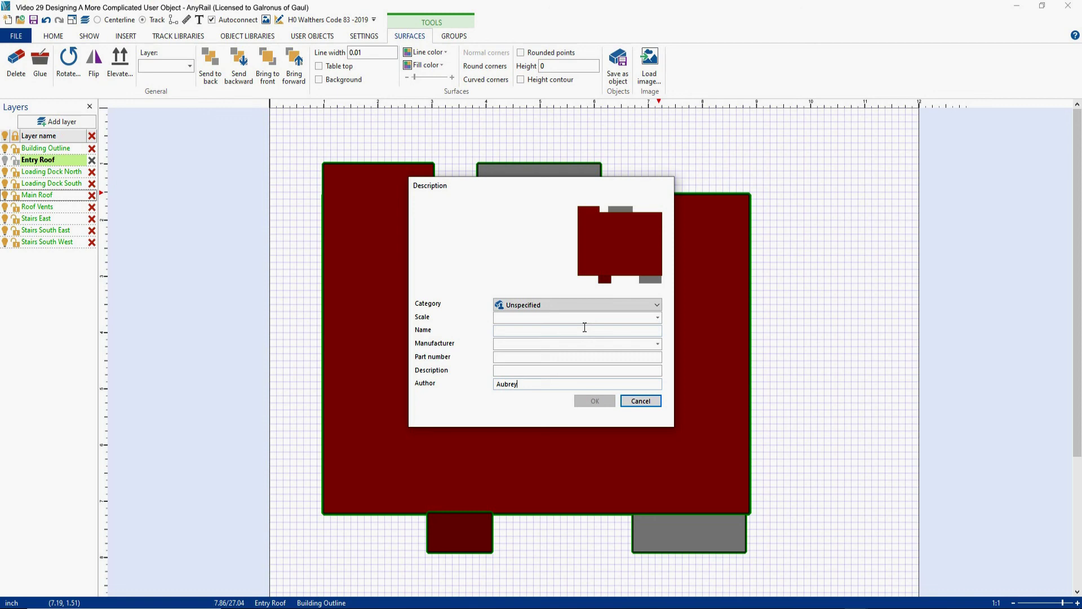
{"action": "left_click", "coordinate": [645, 405]}
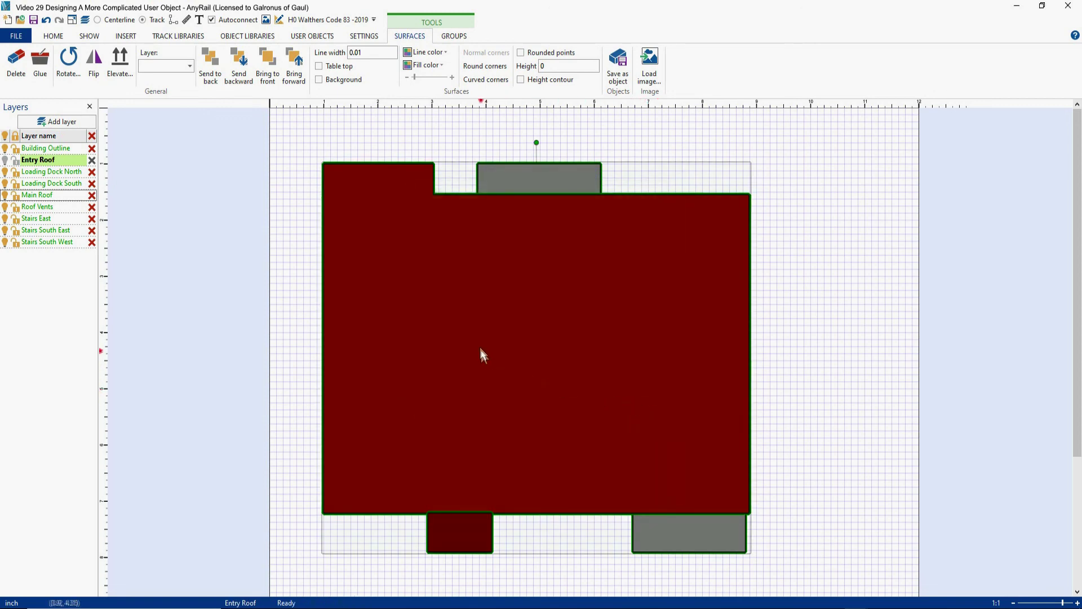
Step: Add the text label "Shultz Gonkulators Inc" on the main roof at about x 3.35, y 3.71
{"action": "right_click", "coordinate": [451, 318]}
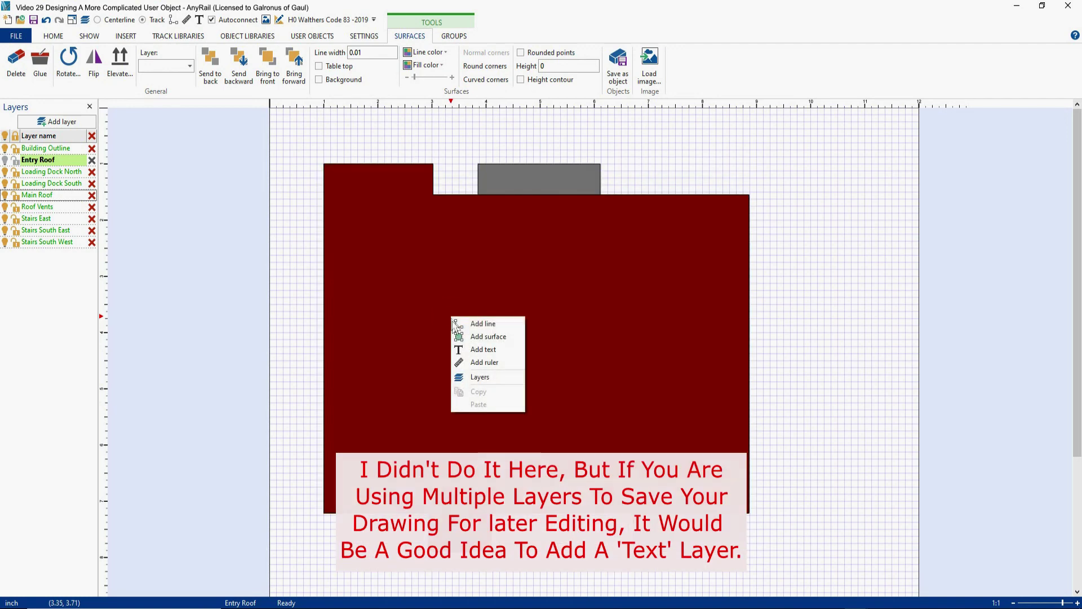
{"action": "left_click", "coordinate": [480, 349]}
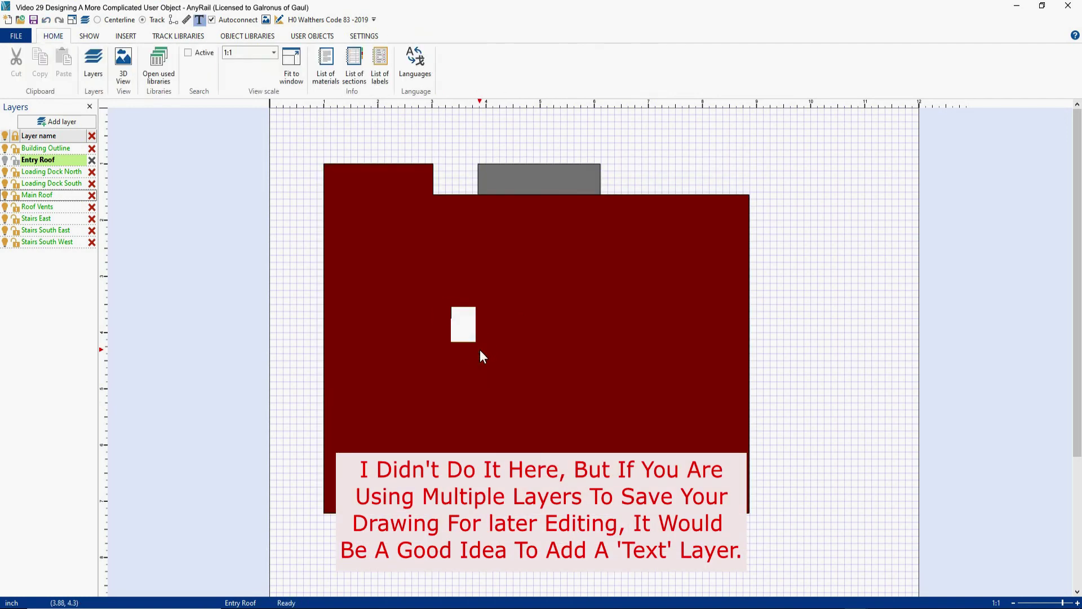
{"action": "type", "text": "Shult"}
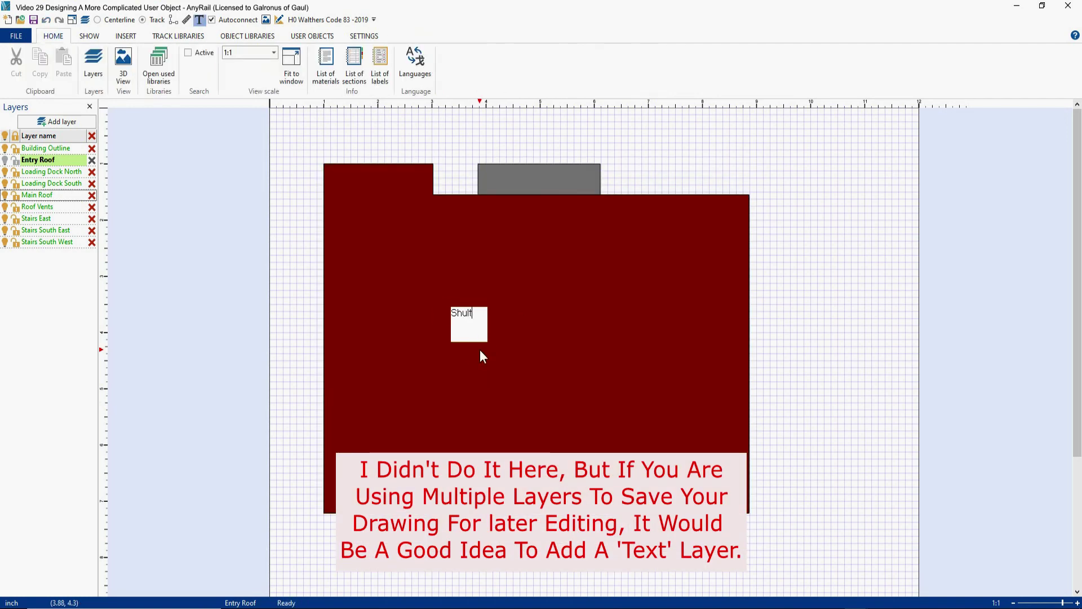
{"action": "type", "text": "z Gonkulato"}
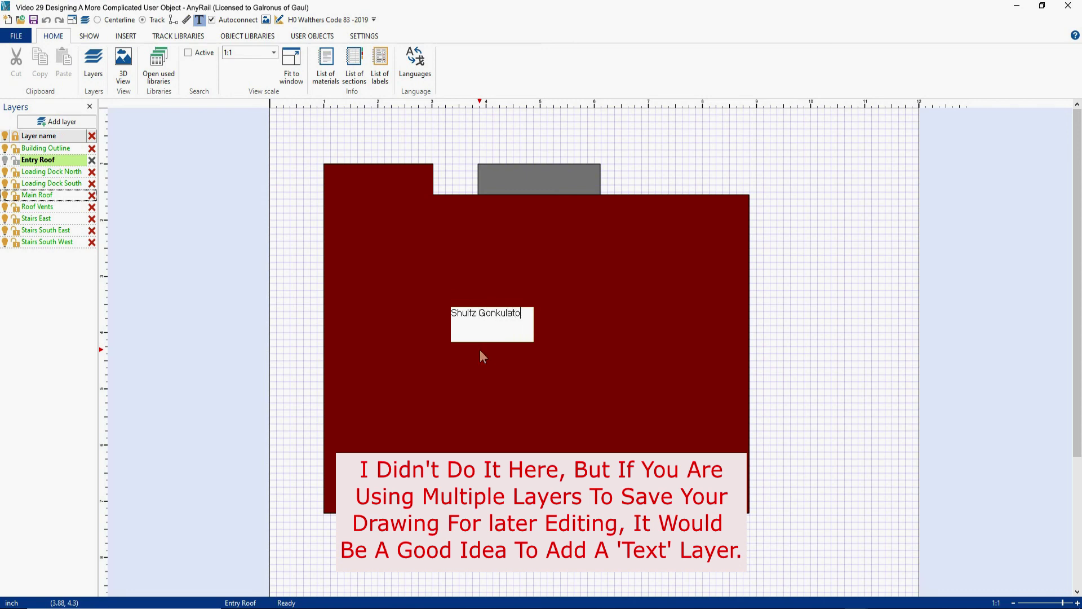
{"action": "type", "text": "rs Inc."}
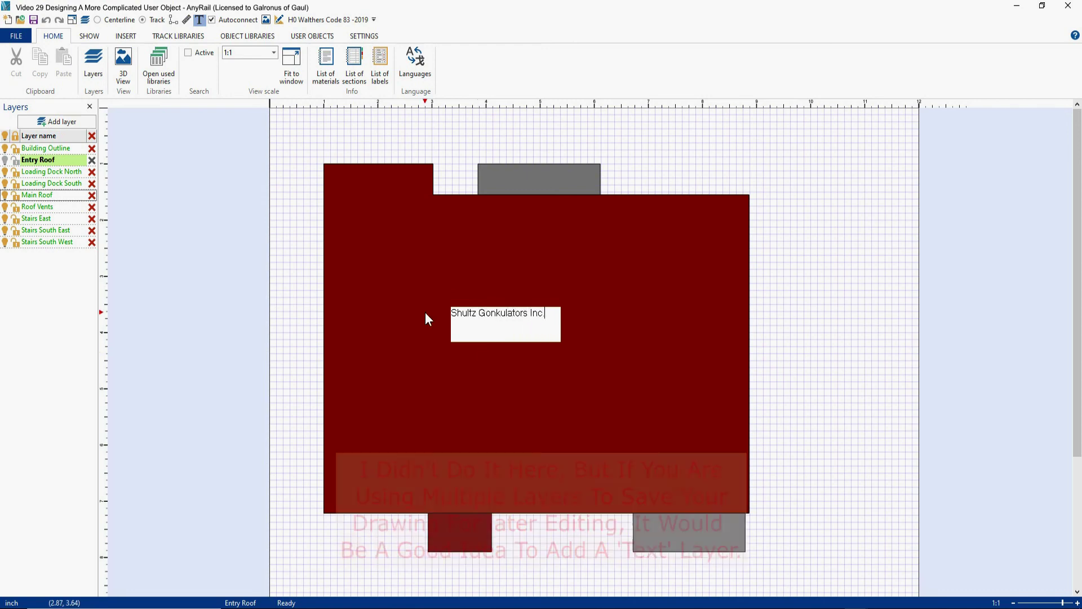
{"action": "left_click", "coordinate": [427, 315]}
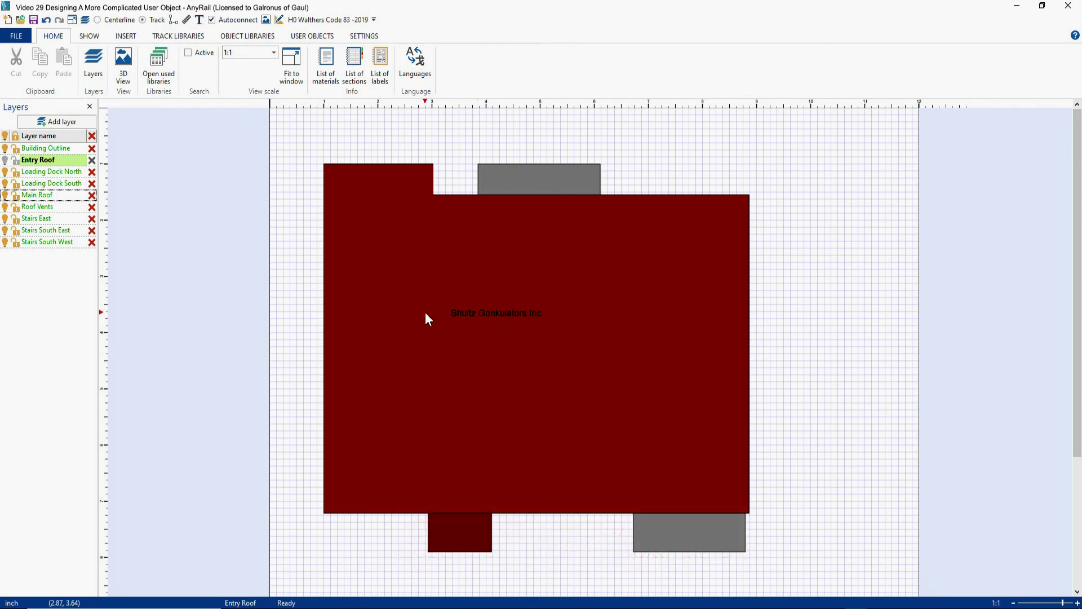
Step: Set the "Shultz Gonkulators Inc." label's font size to 36 and move it to about x 2.53, y 4.33 on the main roof
{"action": "left_click", "coordinate": [508, 315]}
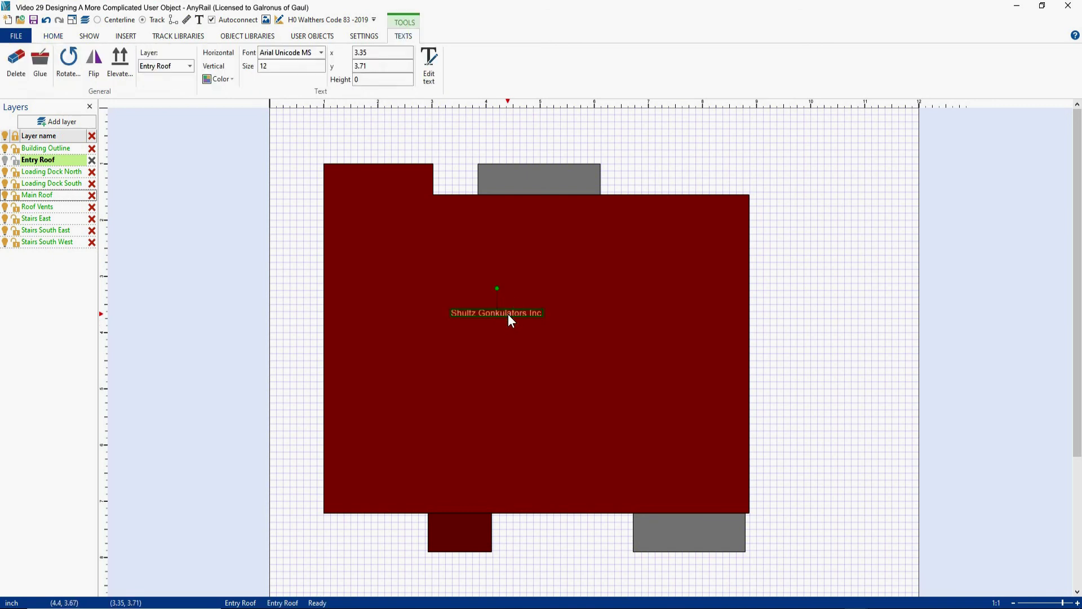
{"action": "double_click", "coordinate": [277, 65]}
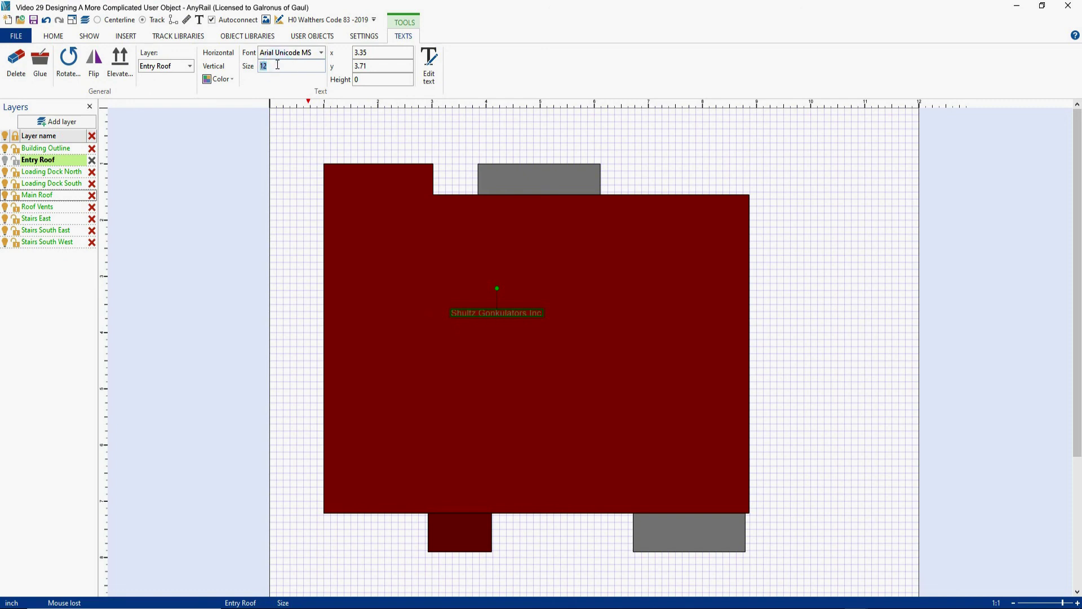
{"action": "type", "text": "36"}
{"action": "key", "text": "Return"}
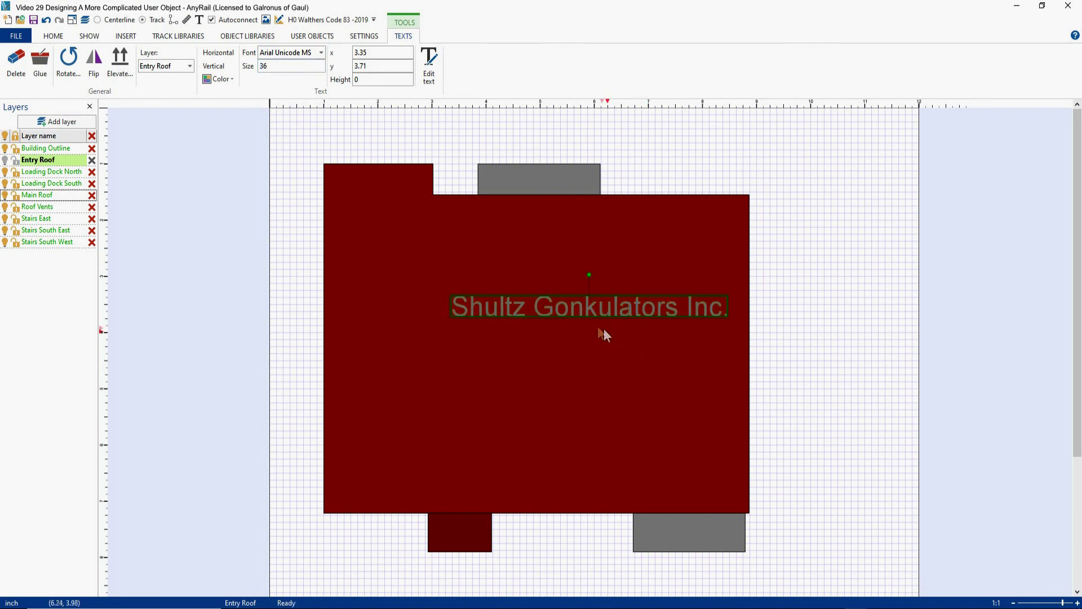
{"action": "left_click_drag", "start_coordinate": [584, 316], "coordinate": [540, 351]}
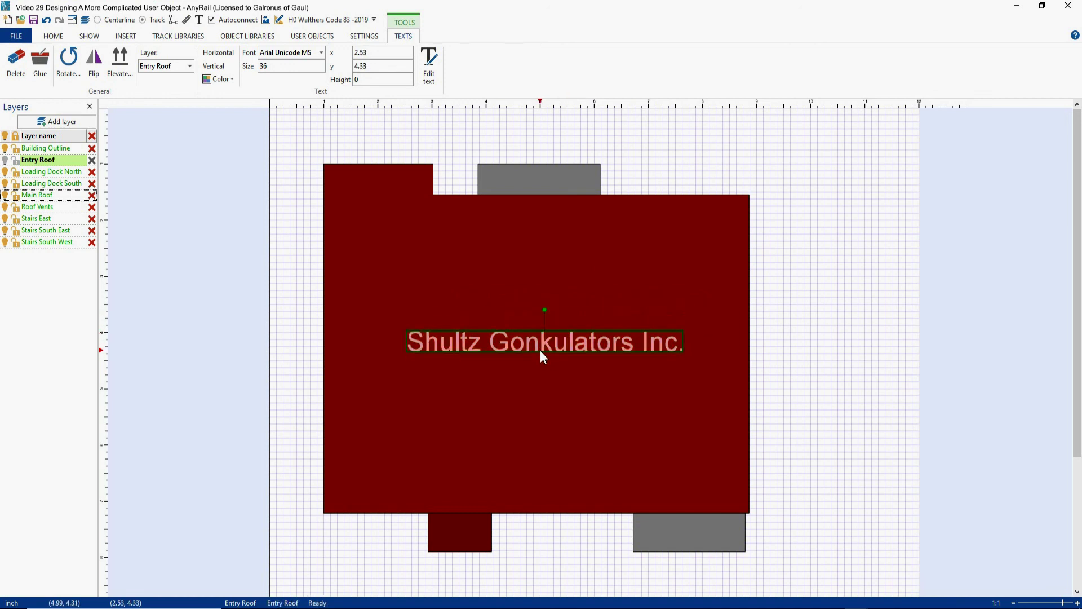
{"action": "left_click", "coordinate": [834, 360]}
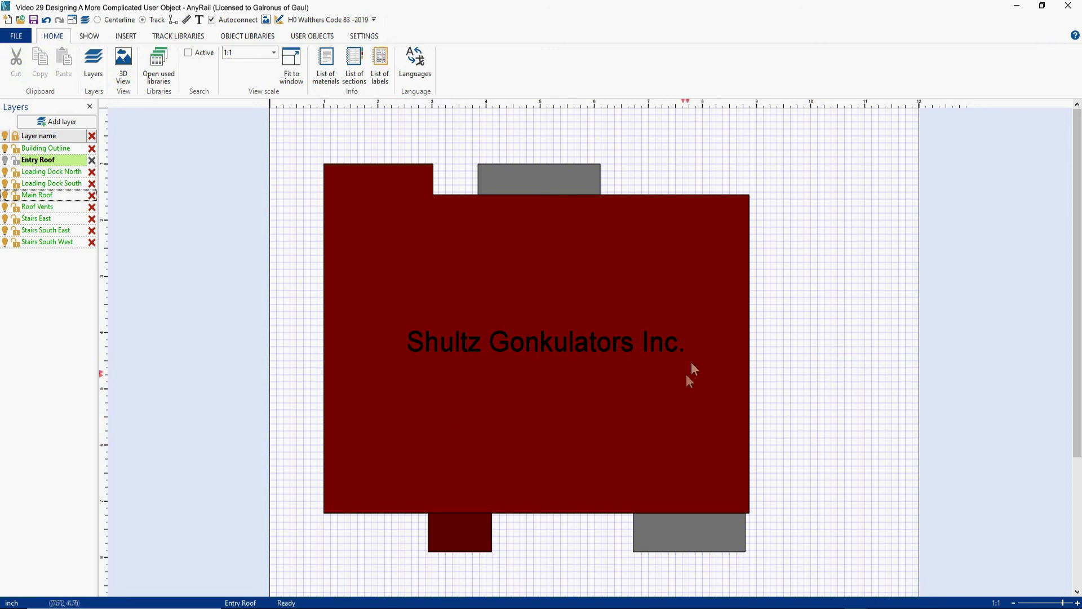
{"action": "left_click", "coordinate": [556, 346]}
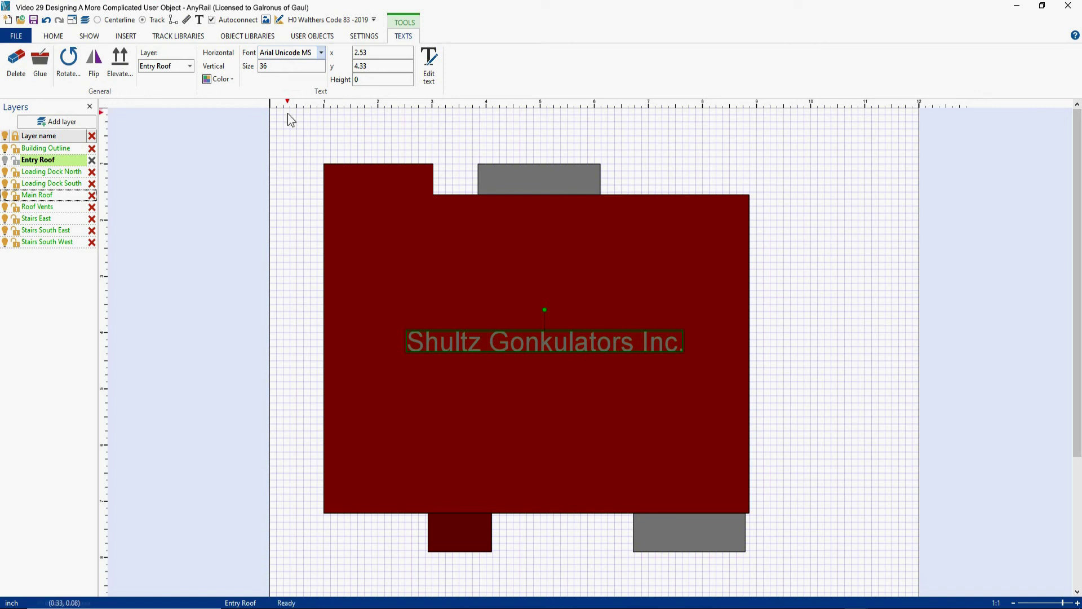
Step: Add the text label "North Loading Dock" and position it centrally on the grey loading dock at the building's north side
{"action": "left_click", "coordinate": [517, 176]}
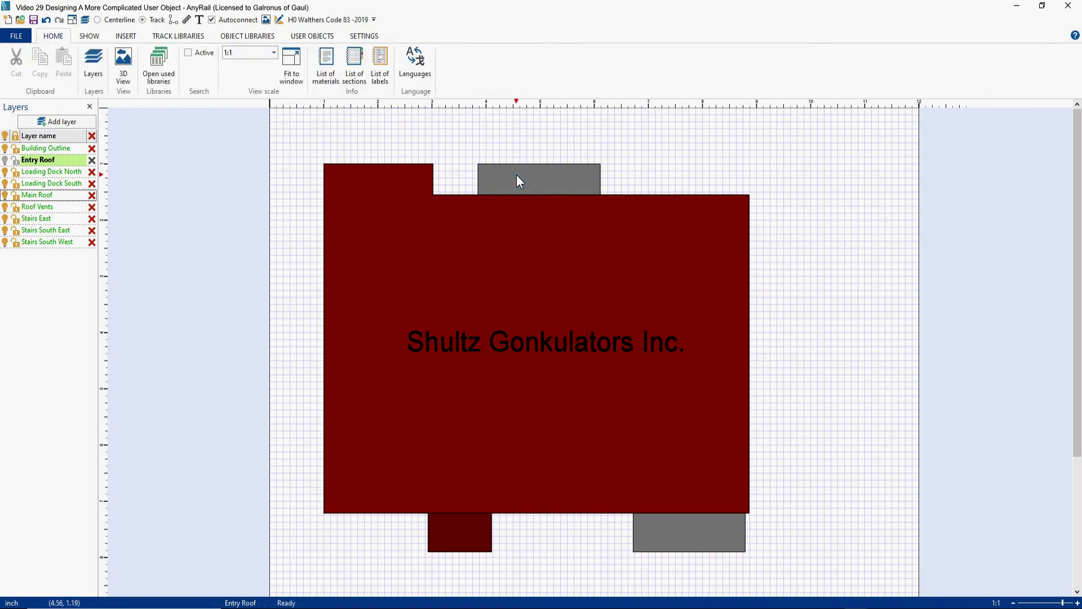
{"action": "right_click", "coordinate": [517, 175]}
{"action": "left_click", "coordinate": [544, 209]}
{"action": "type", "text": "North Loading Dock"}
{"action": "key", "text": "Return"}
{"action": "left_click", "coordinate": [550, 182]}
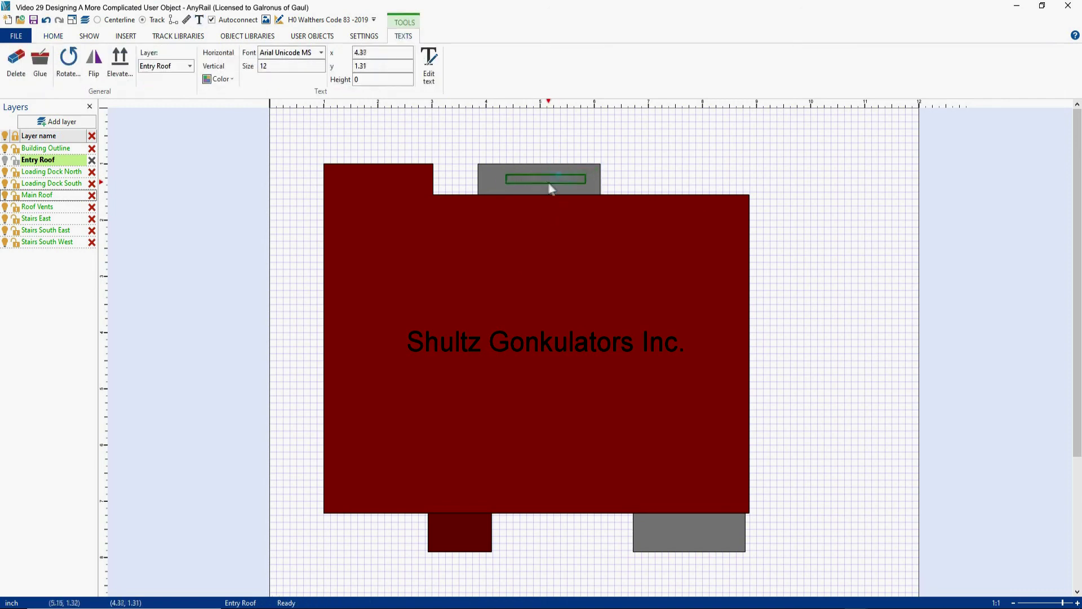
{"action": "left_click", "coordinate": [648, 173]}
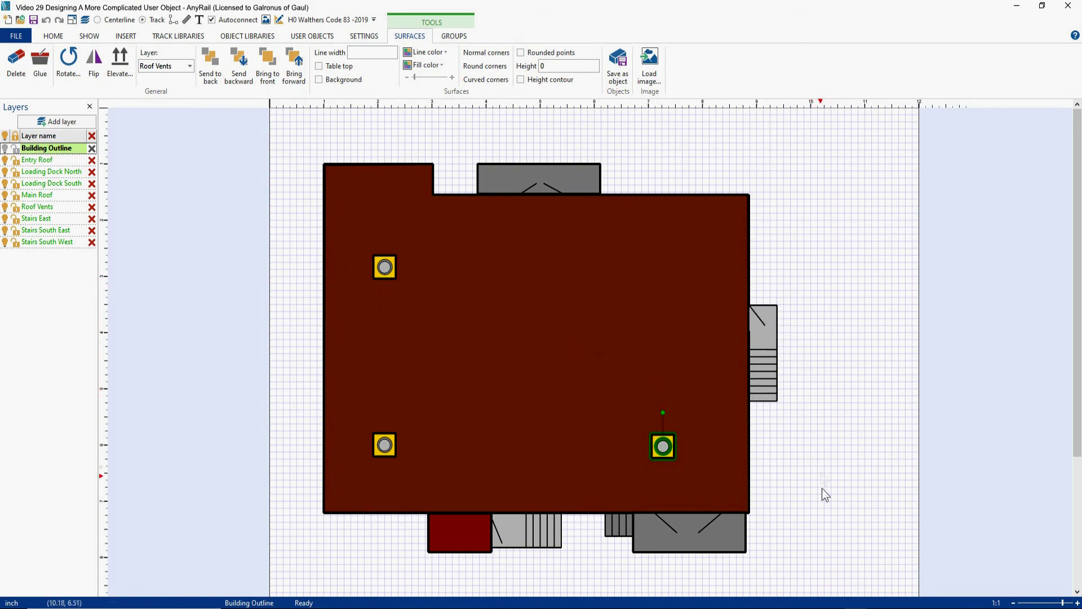
{"action": "left_click", "coordinate": [633, 553]}
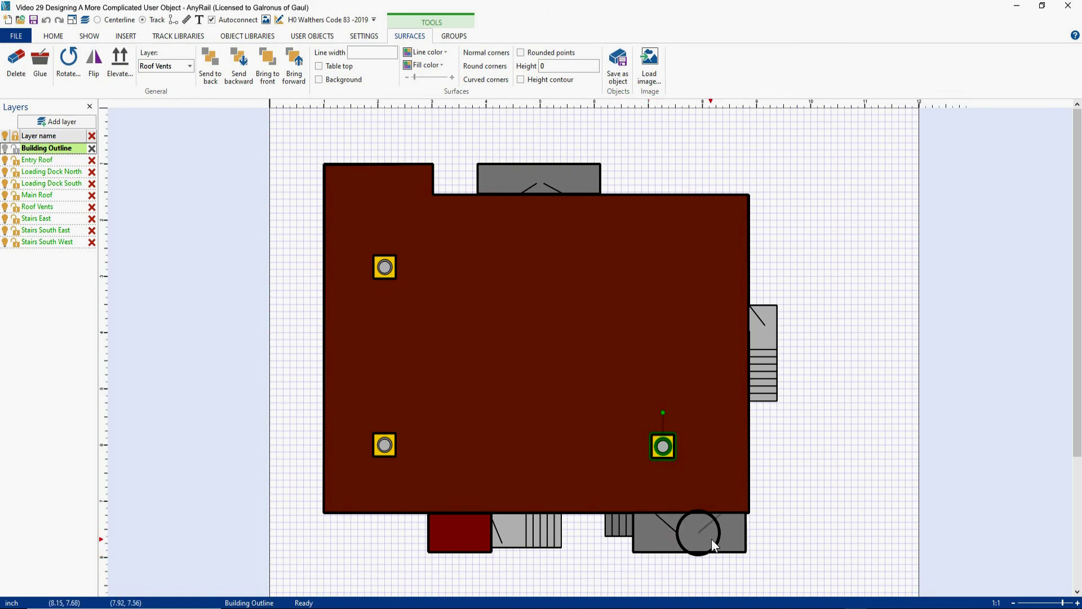
{"action": "key", "text": "Escape"}
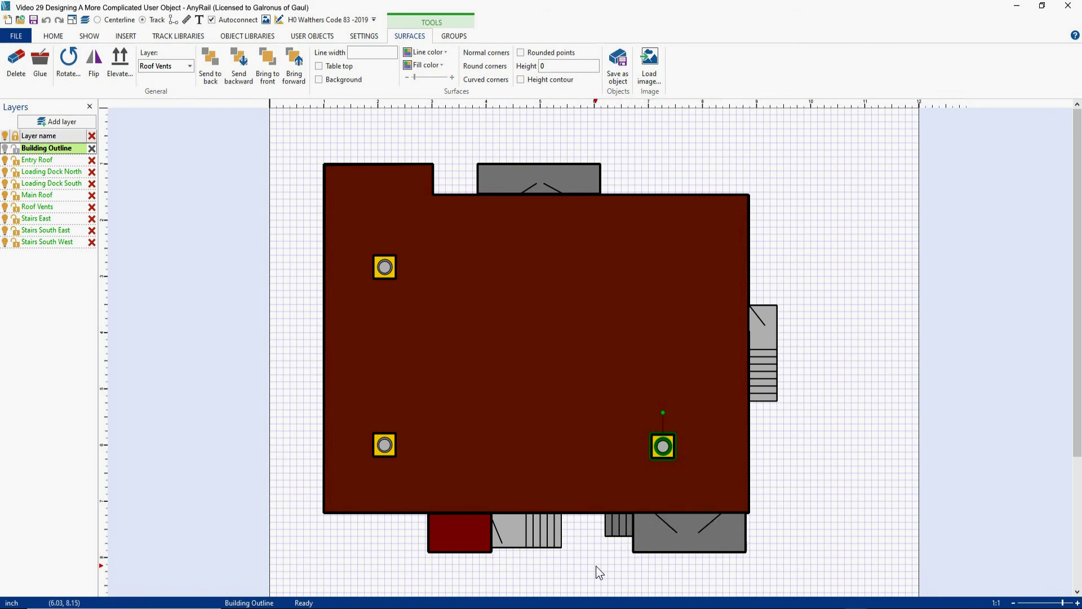